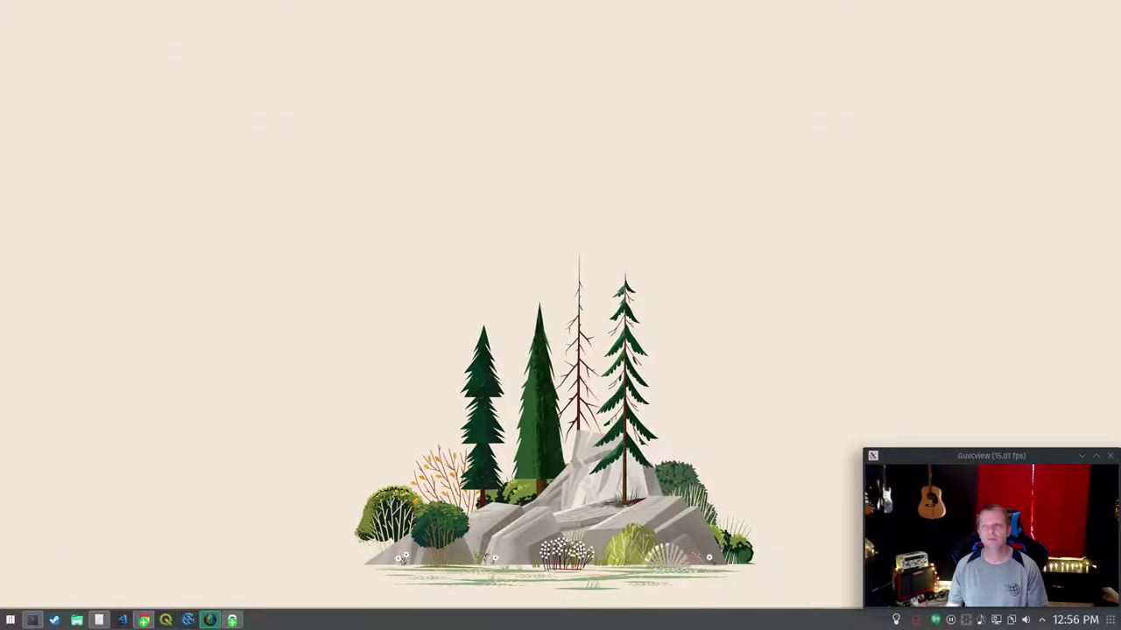
Step: Center the Chrome window showing the Mapbox blog post on extruded hypsometric vector terrain
drag(1117, 63, 650, 63)
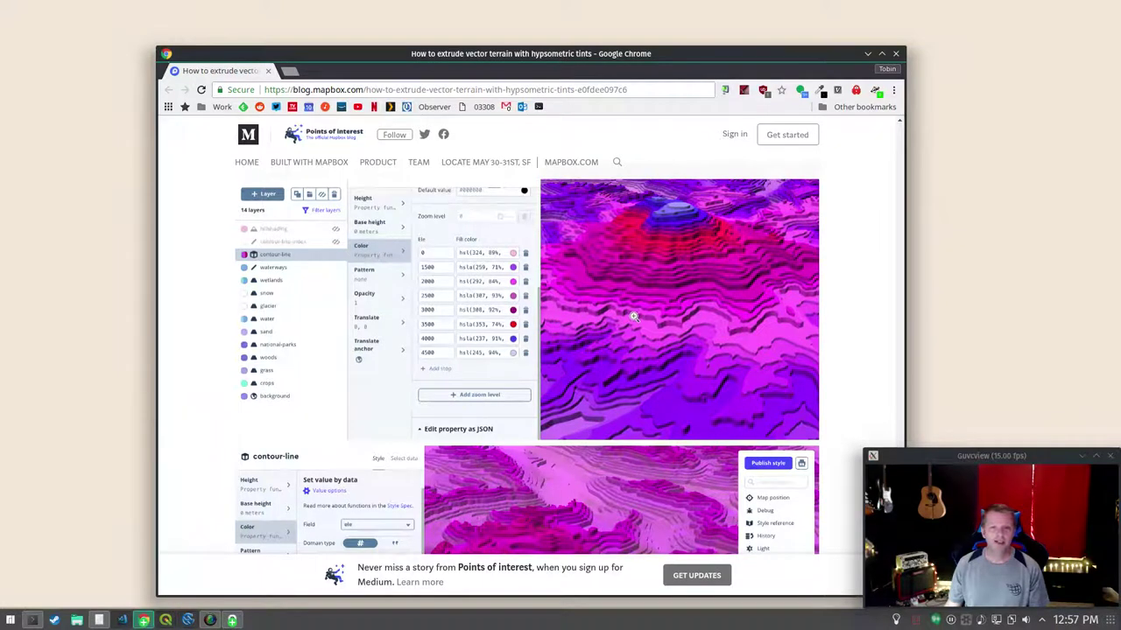
scroll(683, 340, down, 2)
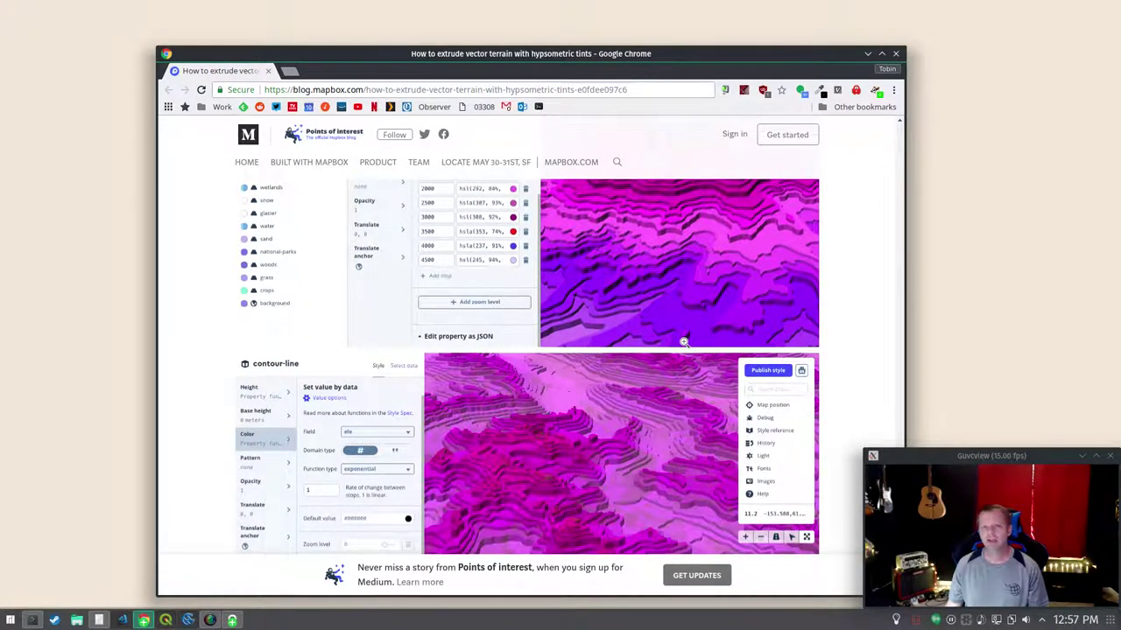
scroll(684, 340, up, 2)
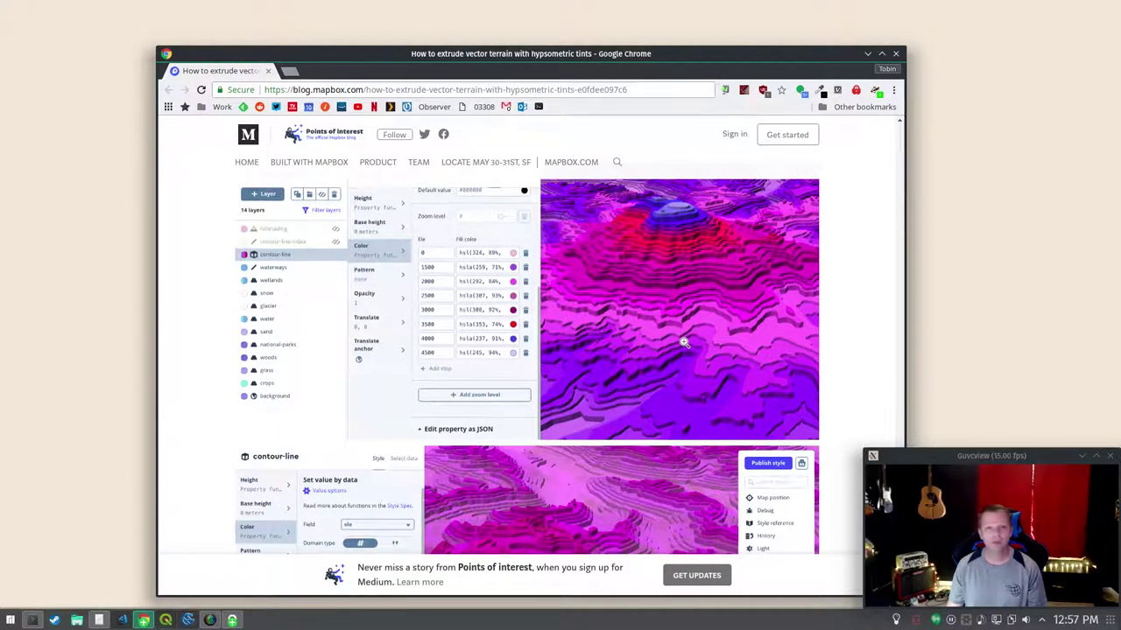
scroll(685, 342, down, 3)
scroll(666, 368, down, 3)
scroll(659, 385, down, 2)
scroll(657, 386, down, 2)
scroll(656, 385, up, 3)
scroll(674, 377, up, 3)
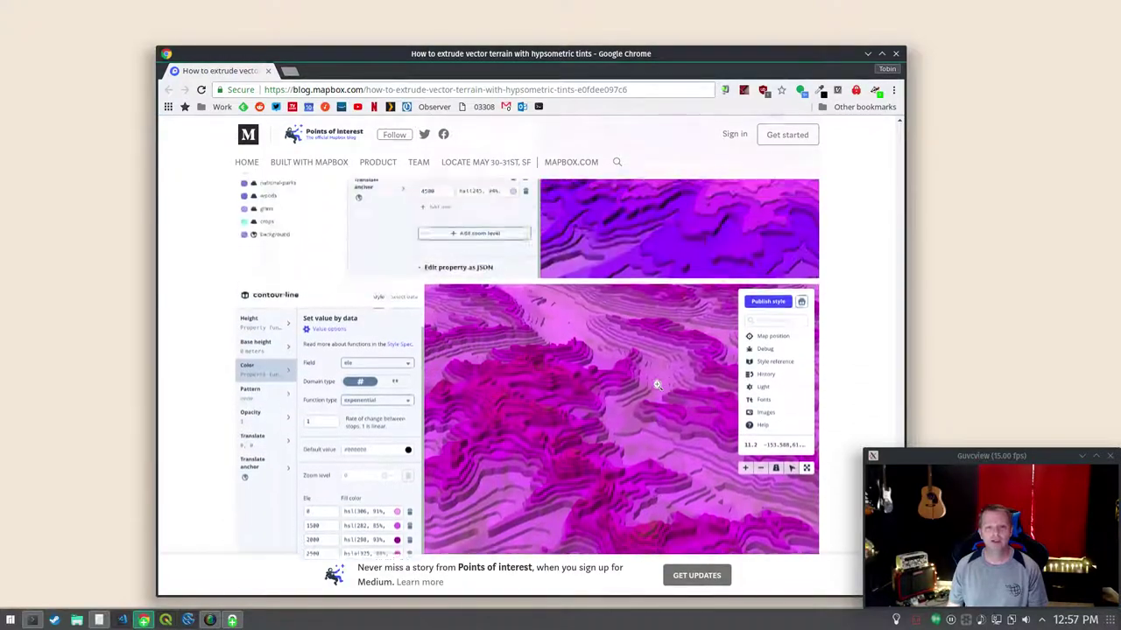
scroll(696, 361, up, 3)
scroll(696, 361, up, 2)
scroll(696, 361, down, 4)
scroll(696, 362, down, 2)
scroll(696, 362, down, 1)
scroll(696, 361, up, 1)
scroll(696, 362, up, 1)
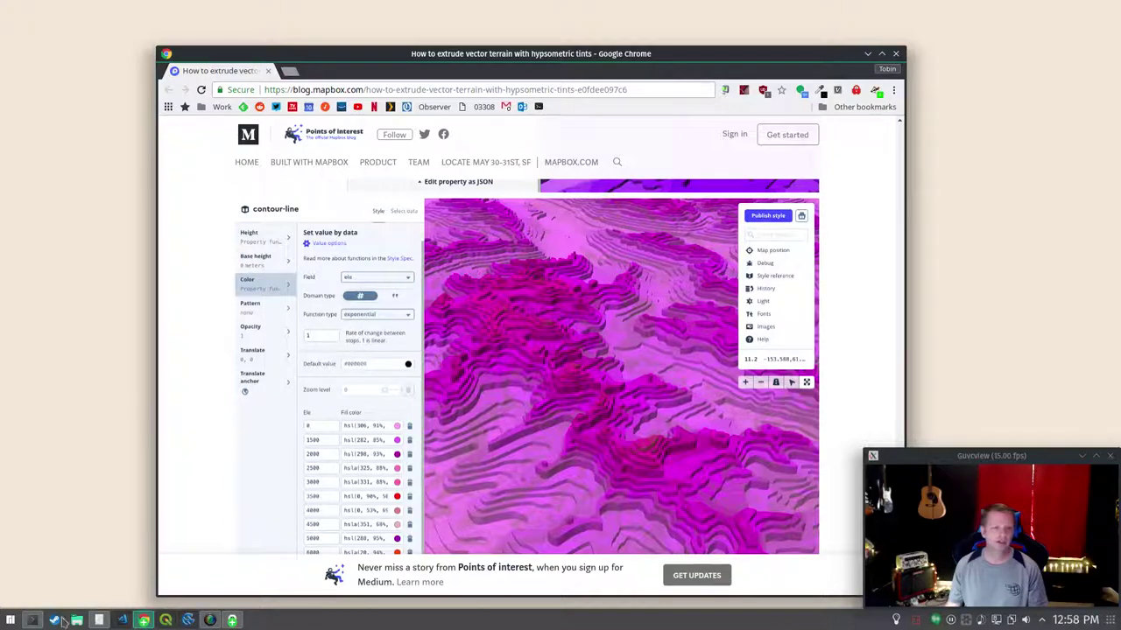
Step: Bring QGIS forward, pan the zoomed DEM_2017 terrain and check its layer properties
click(168, 620)
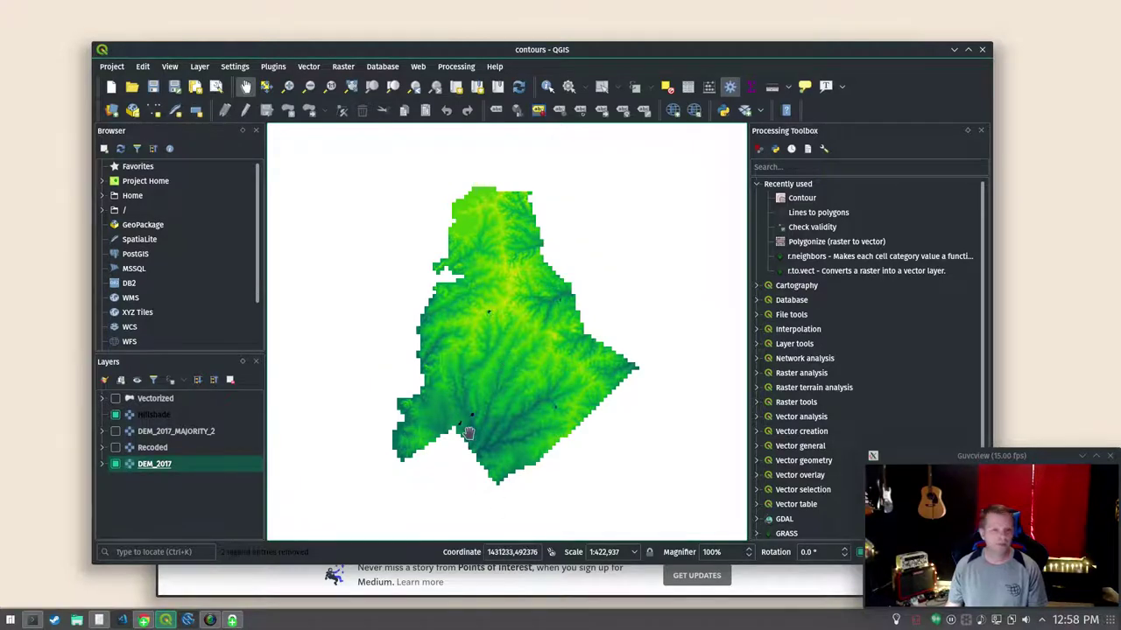
scroll(471, 438, up, 1)
scroll(492, 385, up, 1)
drag(525, 346, 541, 407)
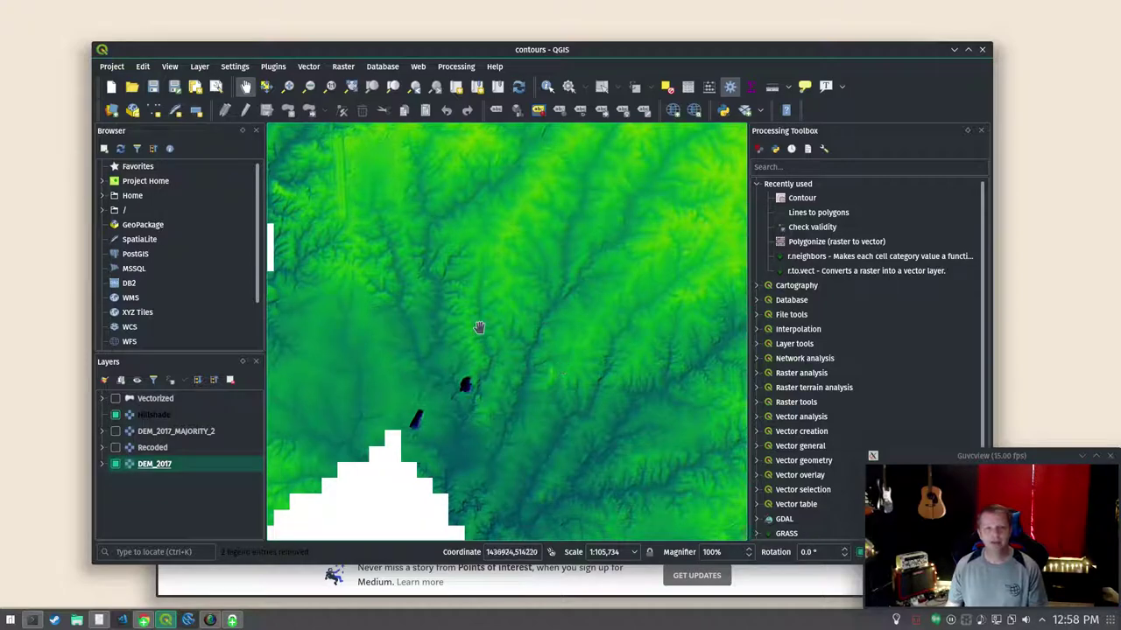
double_click(162, 464)
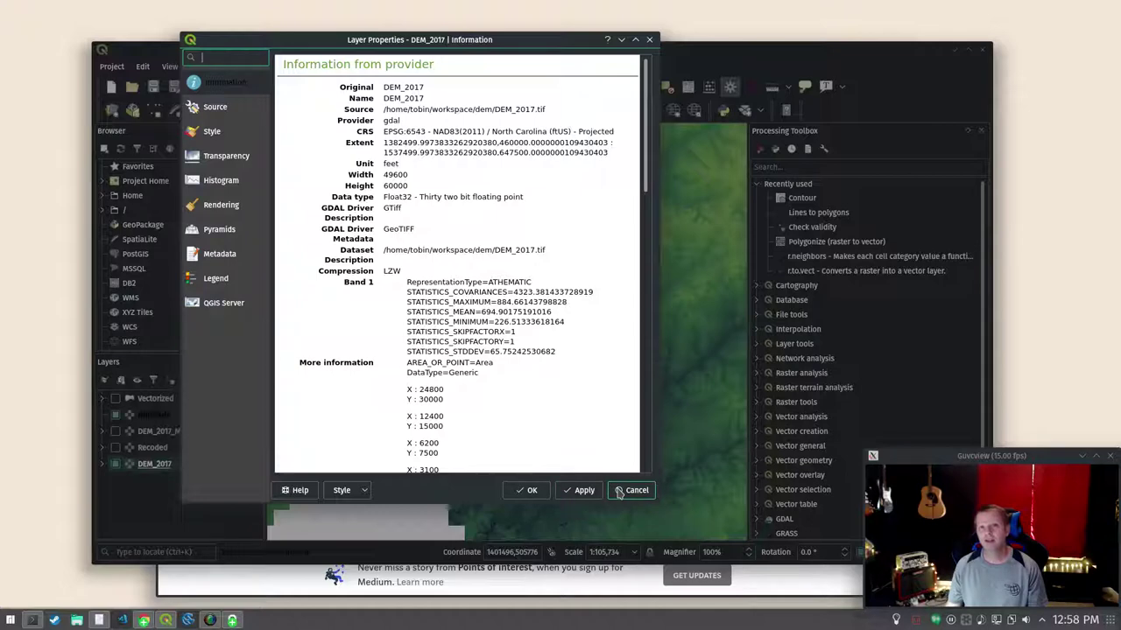
click(630, 491)
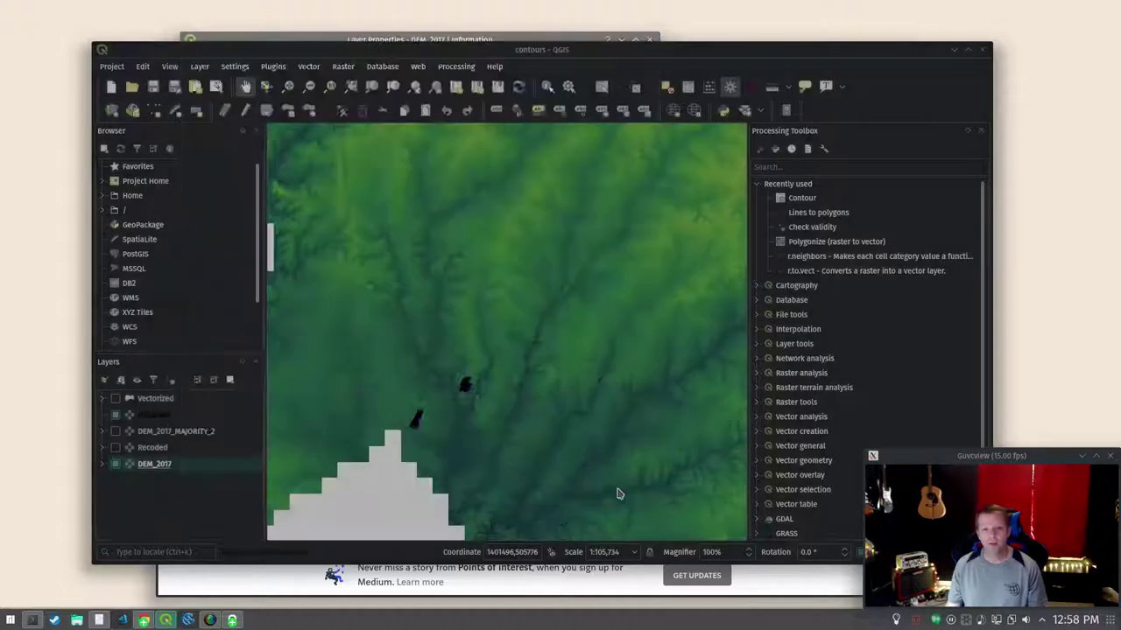
scroll(470, 403, up, 6)
scroll(469, 368, up, 2)
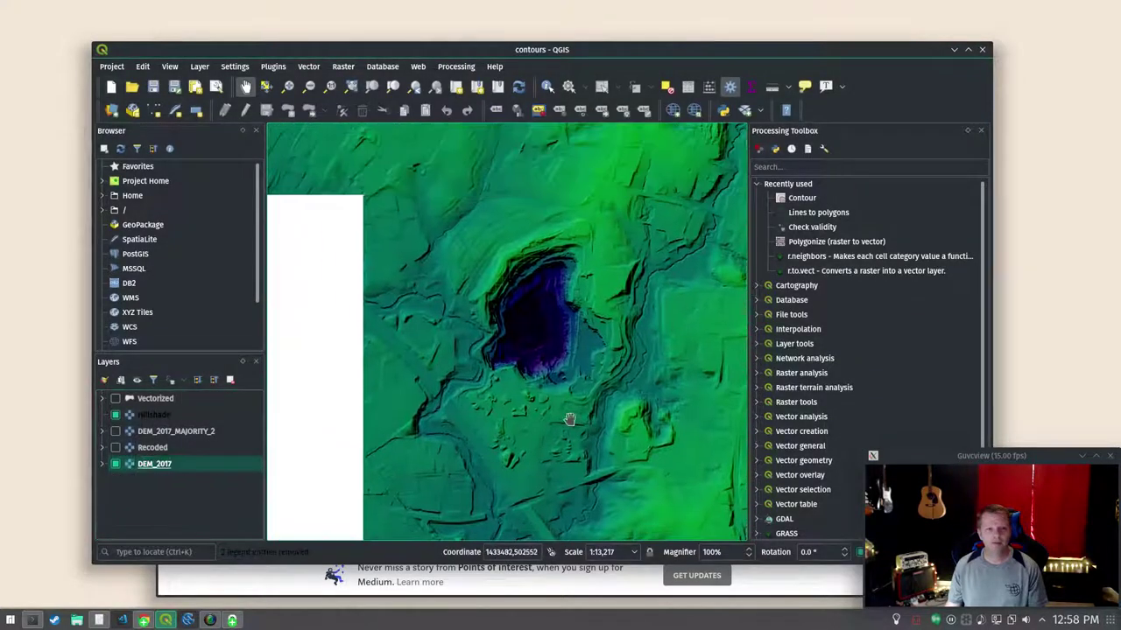
Step: Pan onto the dark pits and recheck DEM_2017's Float32, feet, North Carolina CRS details
mouse_move(368, 315)
mouse_down()
mouse_move(496, 330)
mouse_move(403, 324)
mouse_up()
mouse_move(490, 333)
mouse_down()
mouse_move(609, 343)
mouse_move(525, 337)
mouse_move(563, 331)
mouse_up()
scroll(563, 331, down, 3)
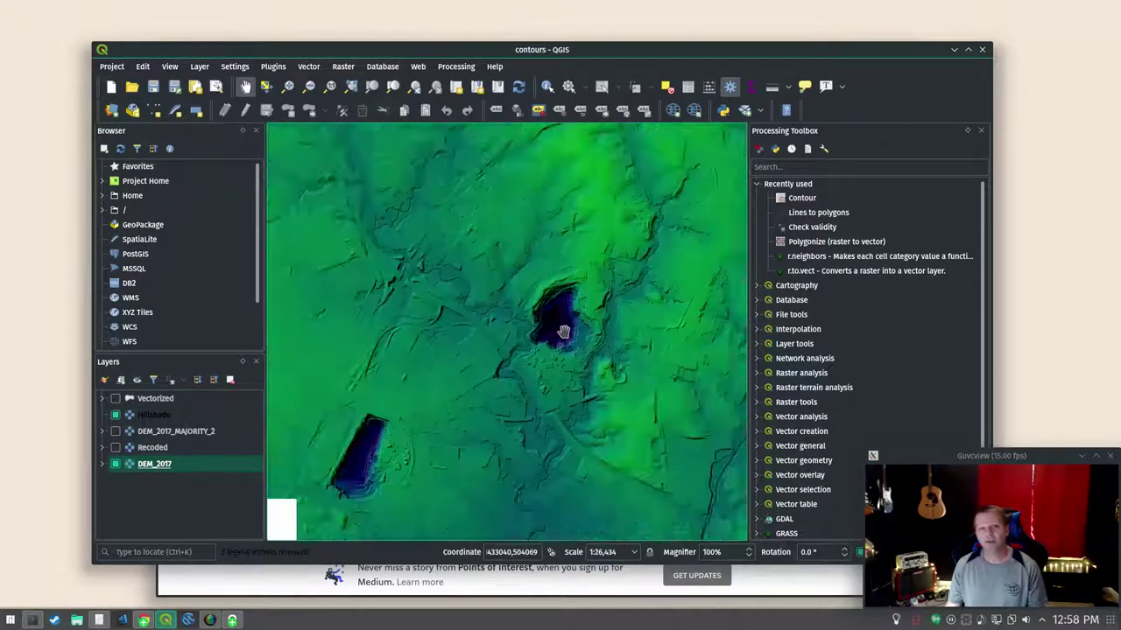
scroll(569, 324, down, 3)
drag(578, 313, 516, 416)
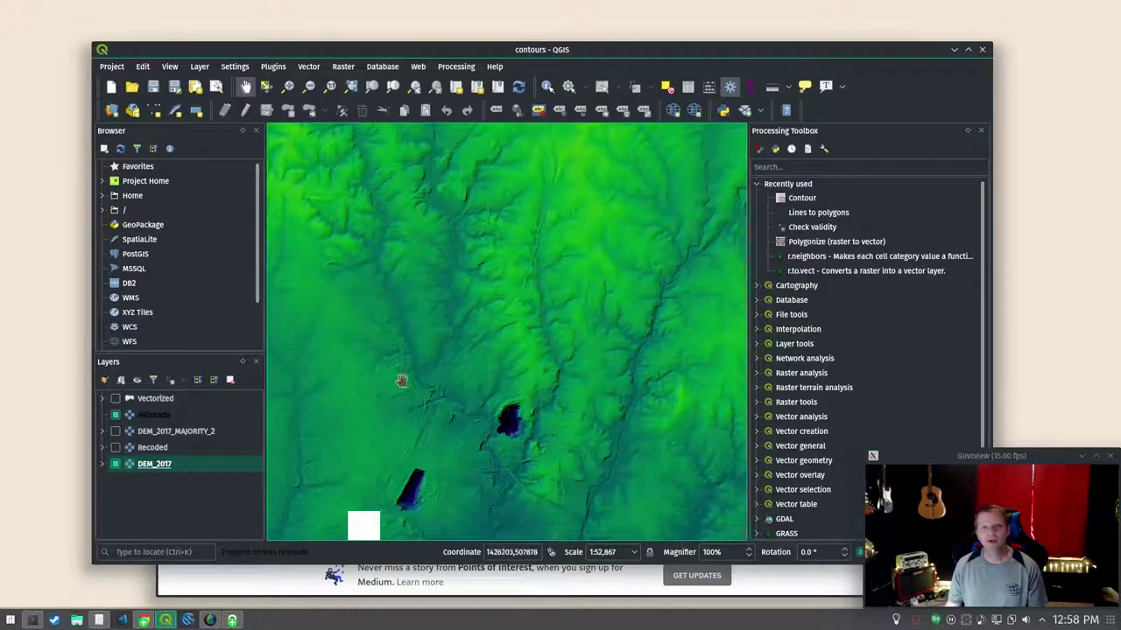
double_click(156, 464)
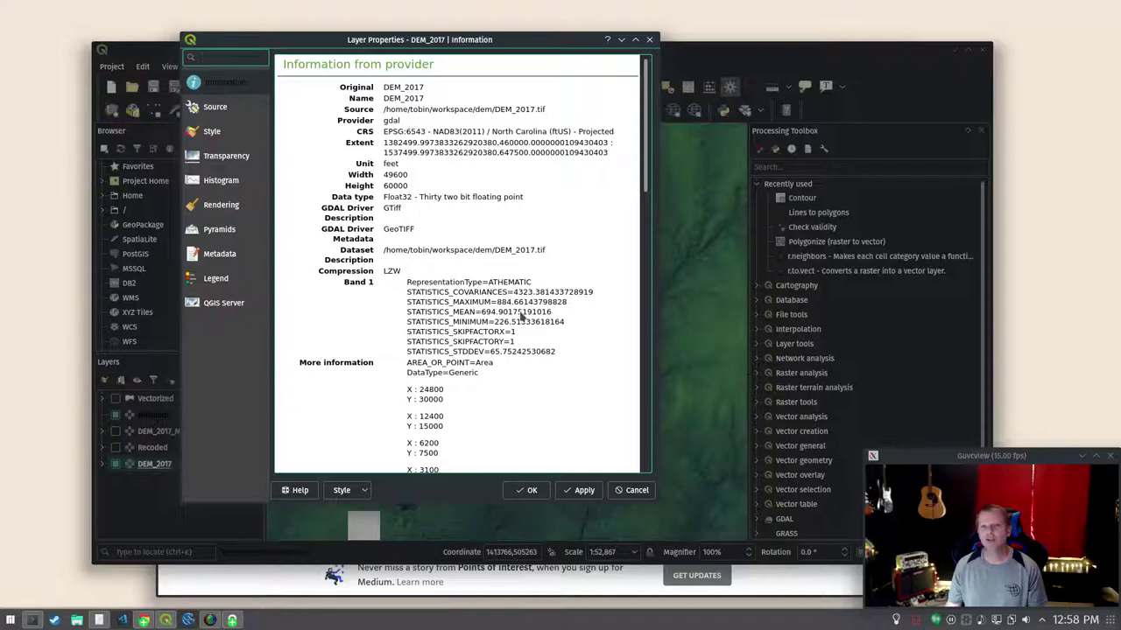
click(632, 490)
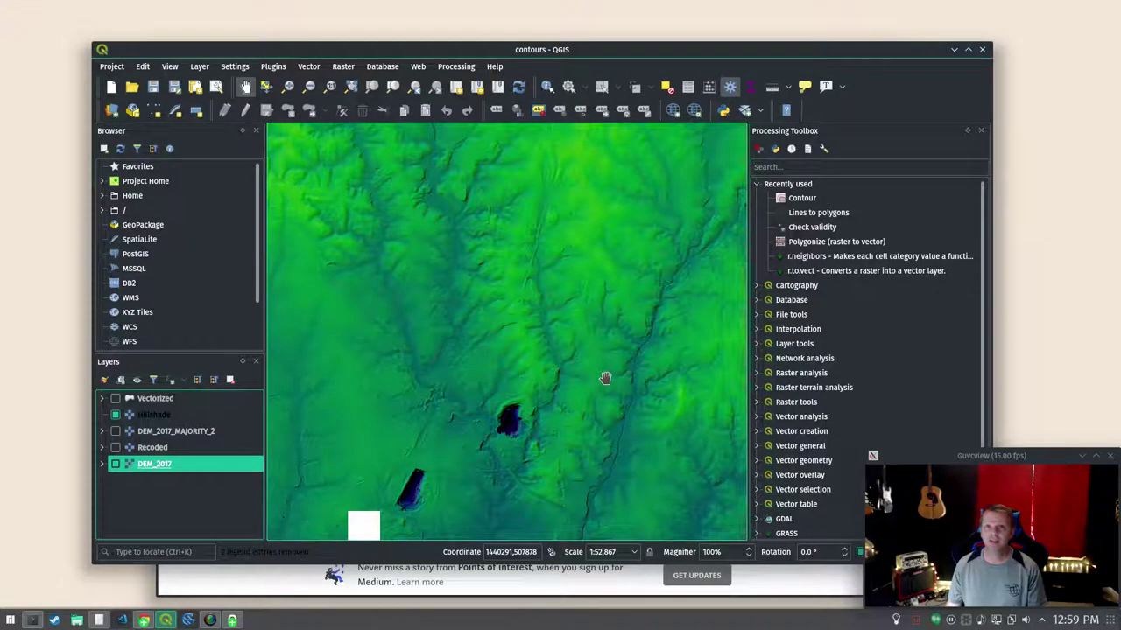
drag(604, 378, 534, 377)
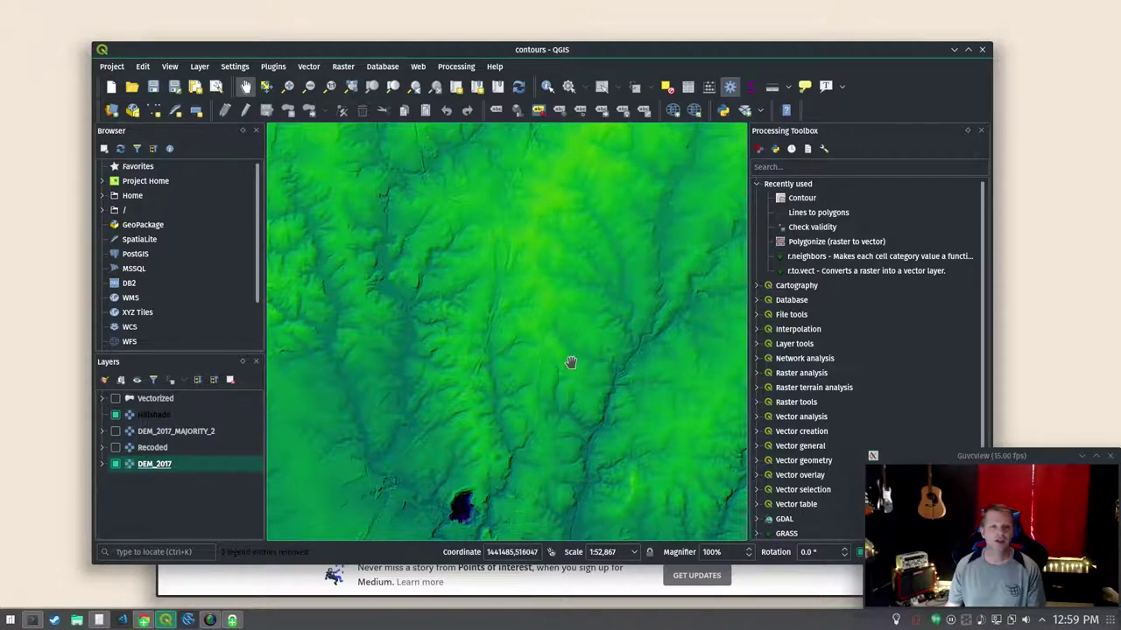
mouse_move(512, 385)
mouse_down()
mouse_move(604, 267)
mouse_move(575, 380)
mouse_up()
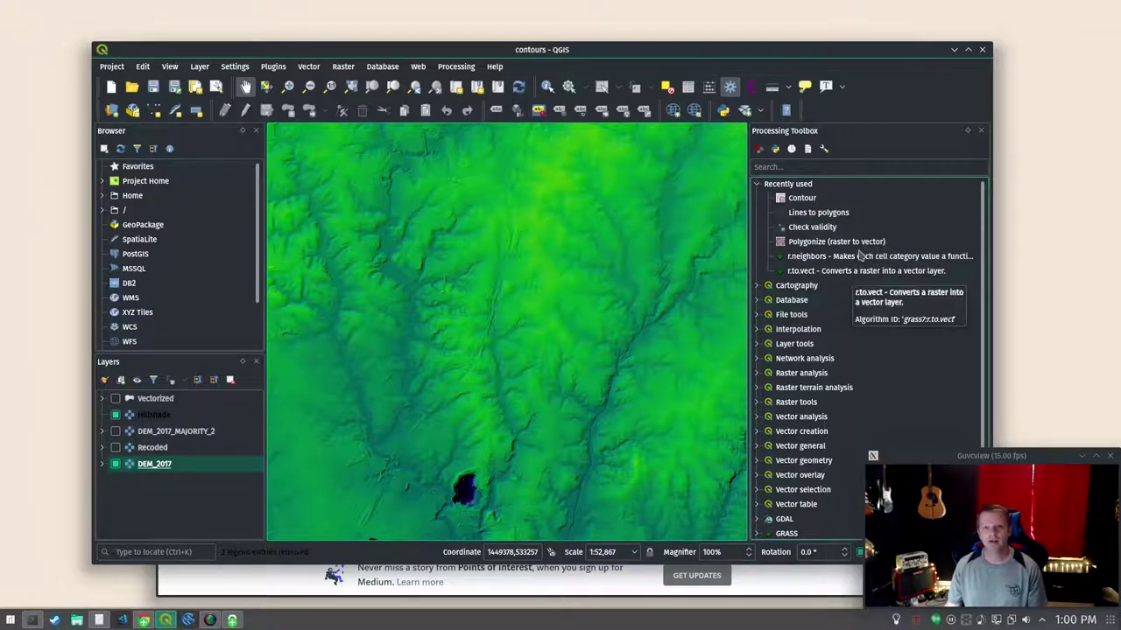
Step: Find GRASS r.recode via an 'r.rec' toolbox search and open it on DEM_2017
click(831, 167)
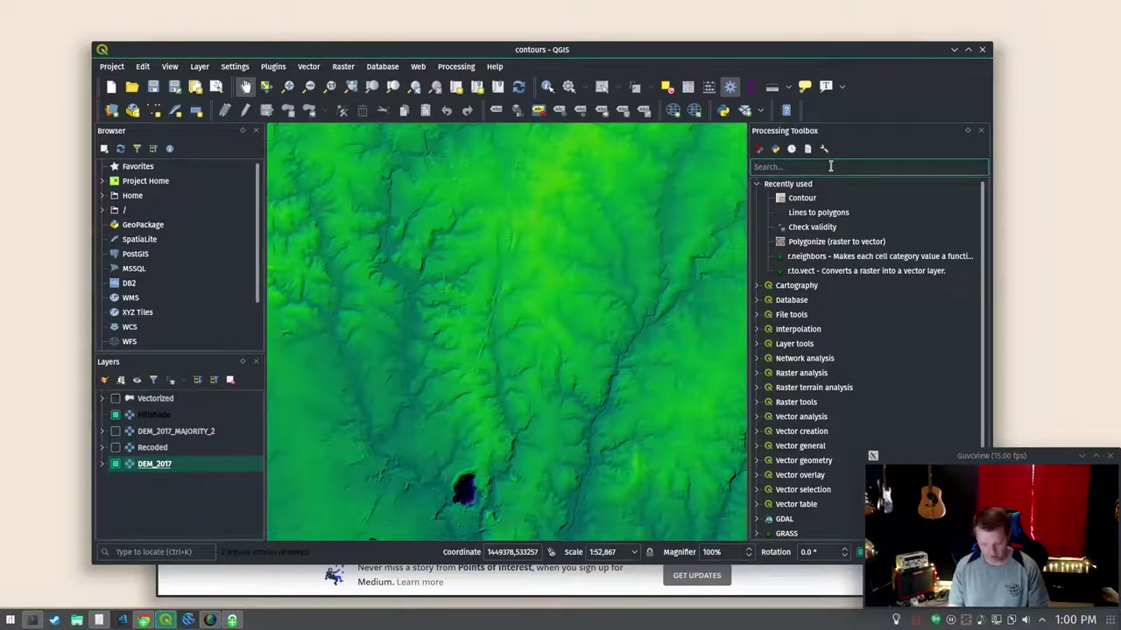
text(r.rec)
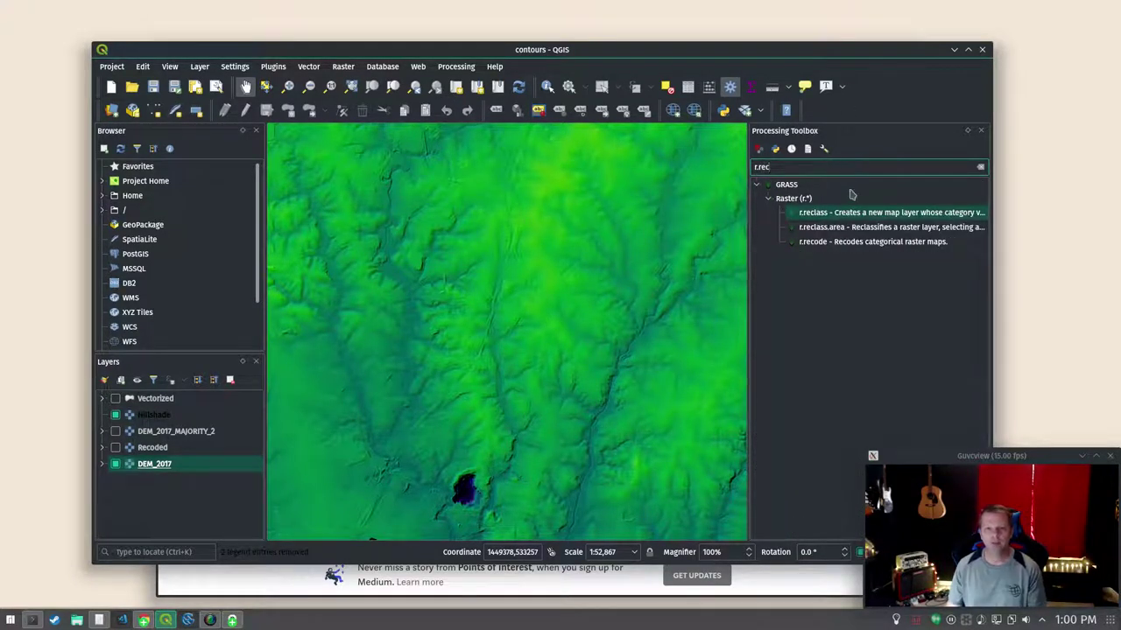
click(835, 243)
double_click(835, 243)
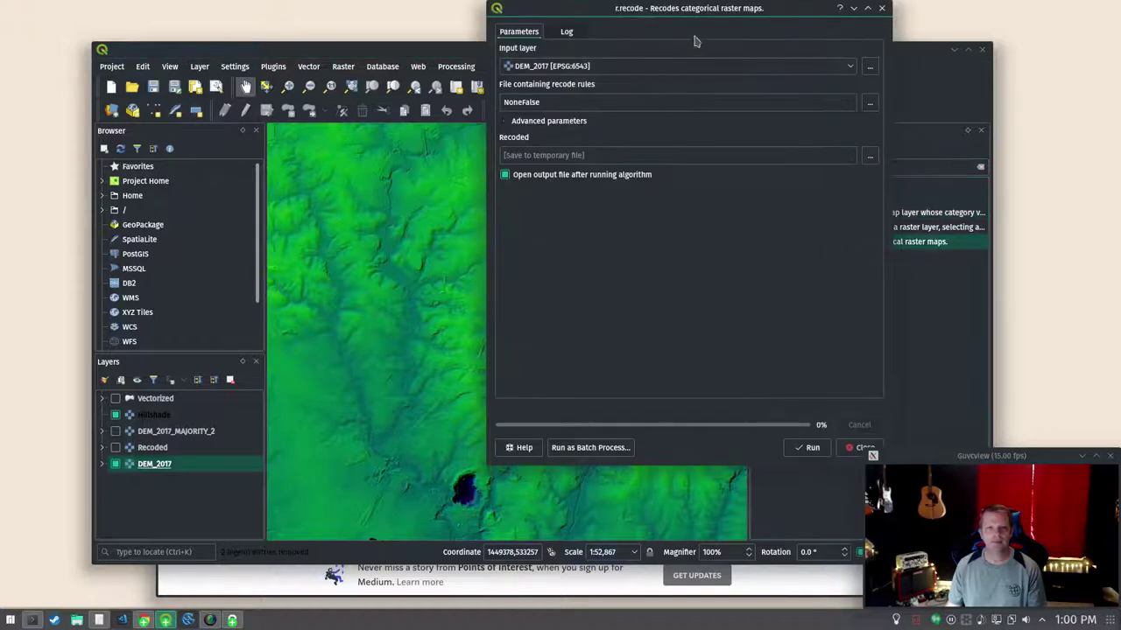
drag(672, 8, 642, 51)
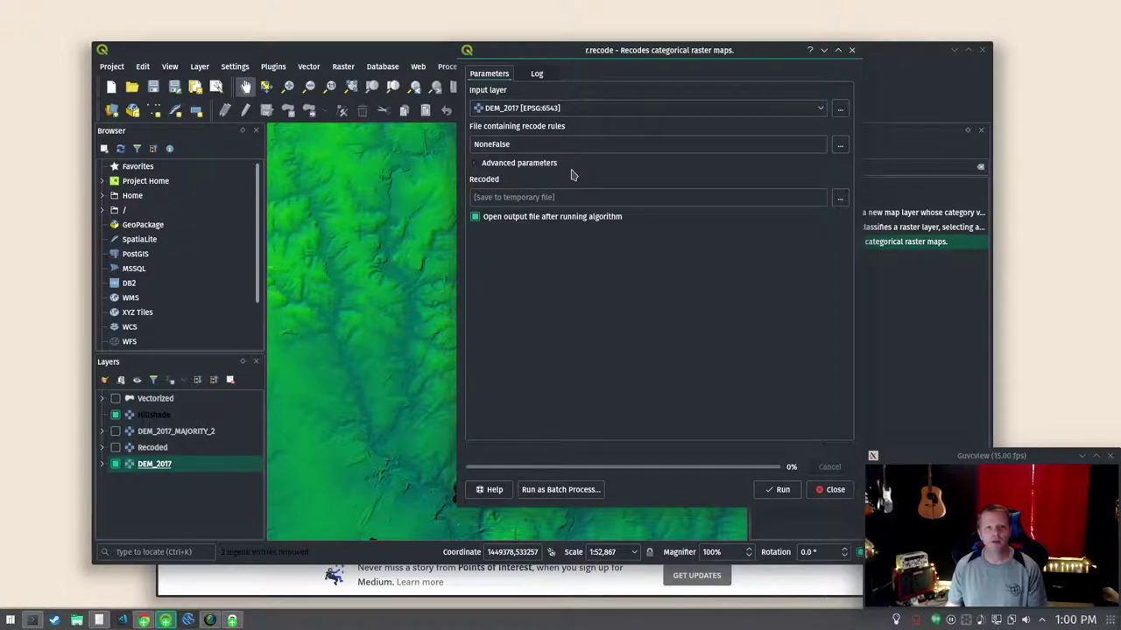
click(607, 146)
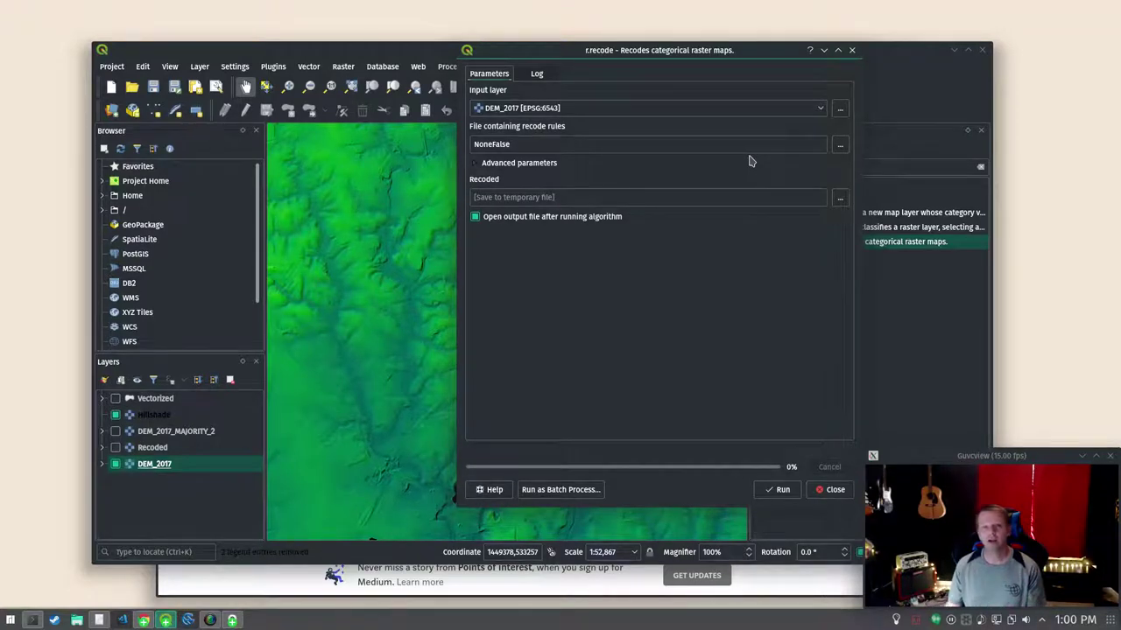
Step: Enlarge and review makelist.py's minele starting value, str(x) line and interval loop
click(142, 621)
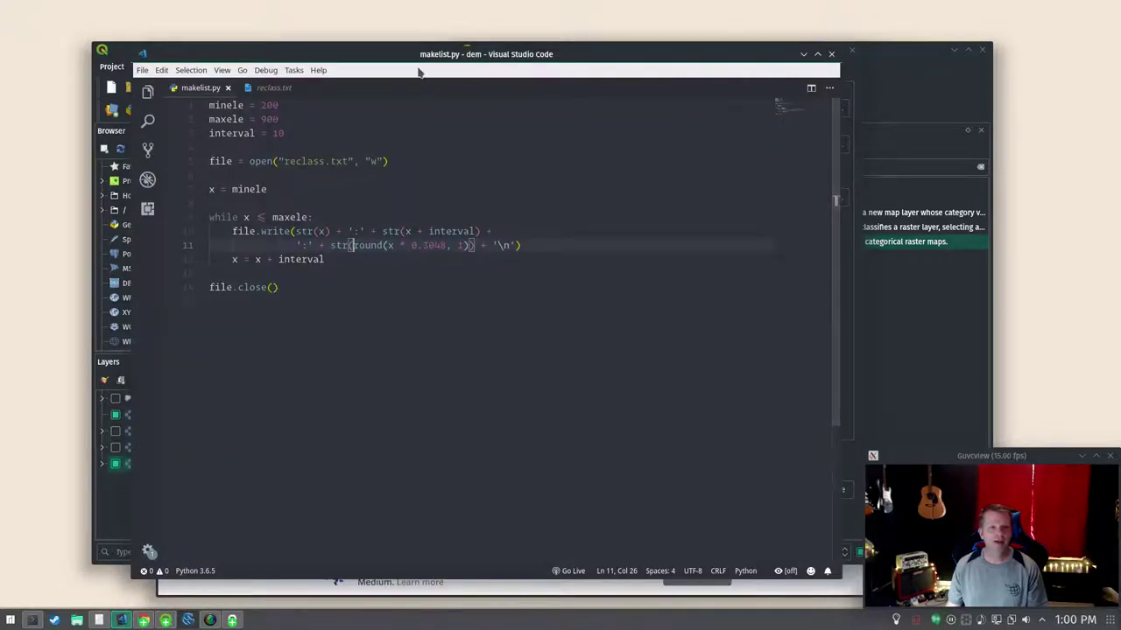
drag(419, 54, 445, 48)
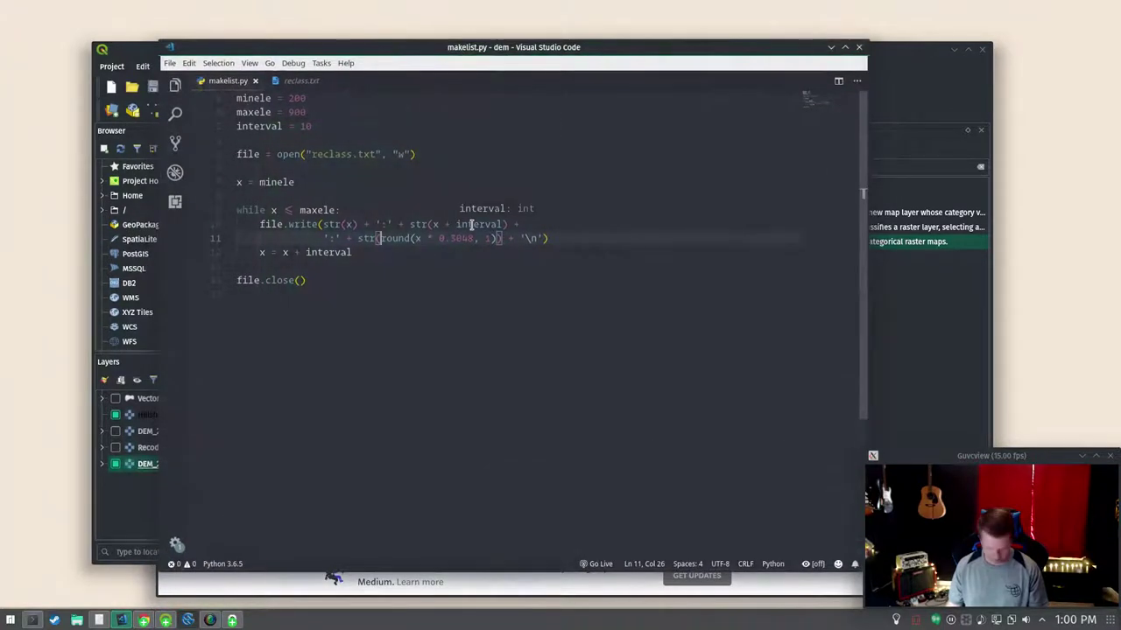
key(ctrl+plus)
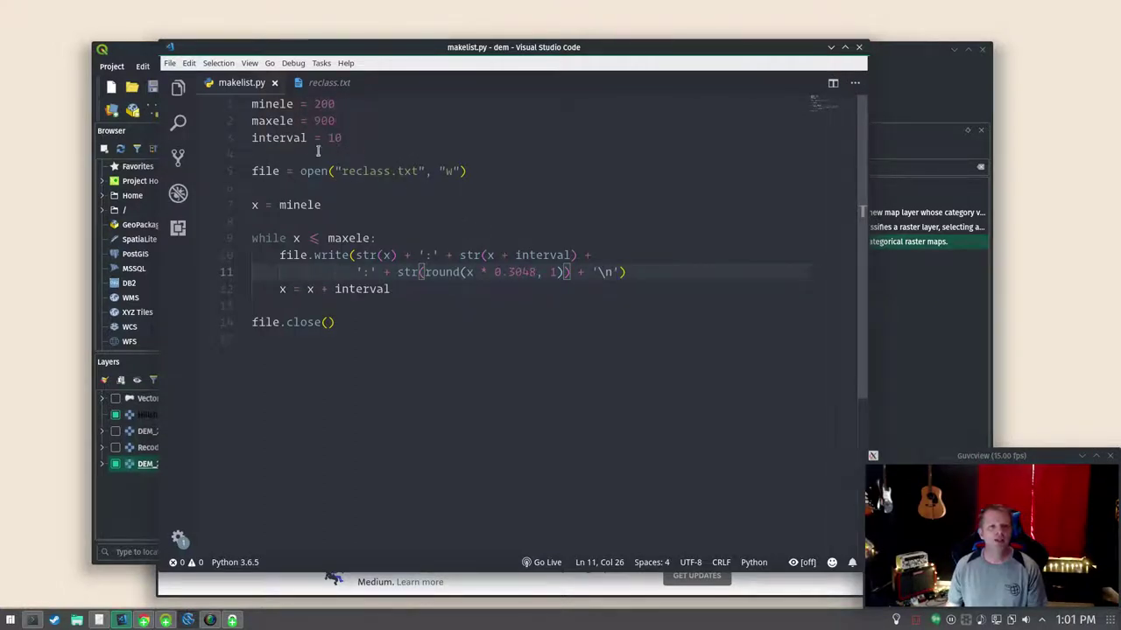
click(390, 204)
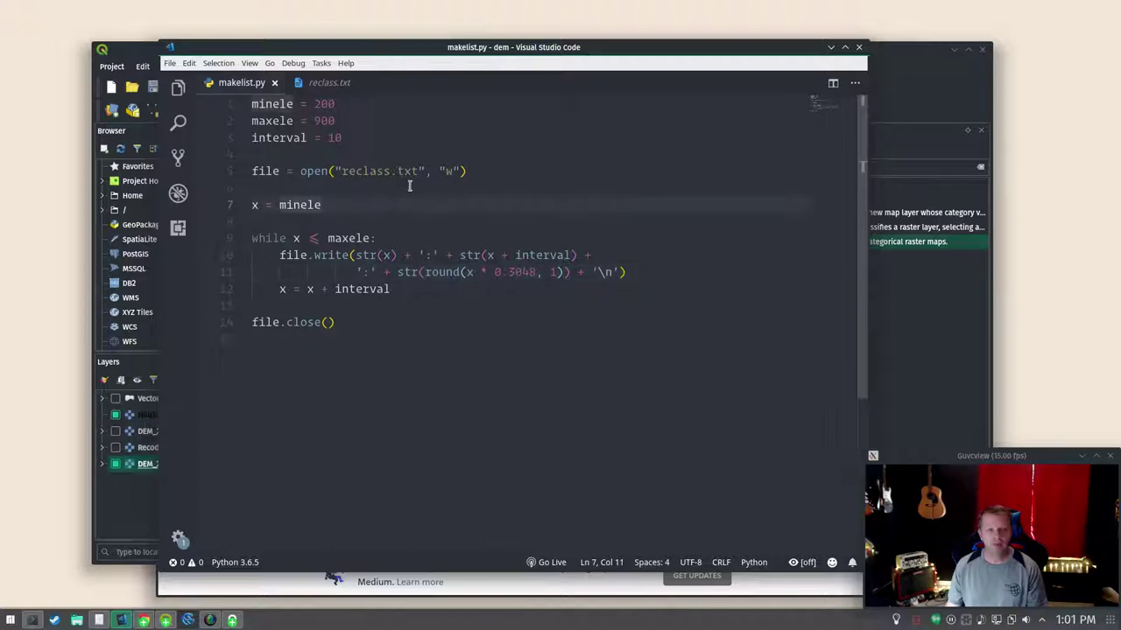
click(376, 254)
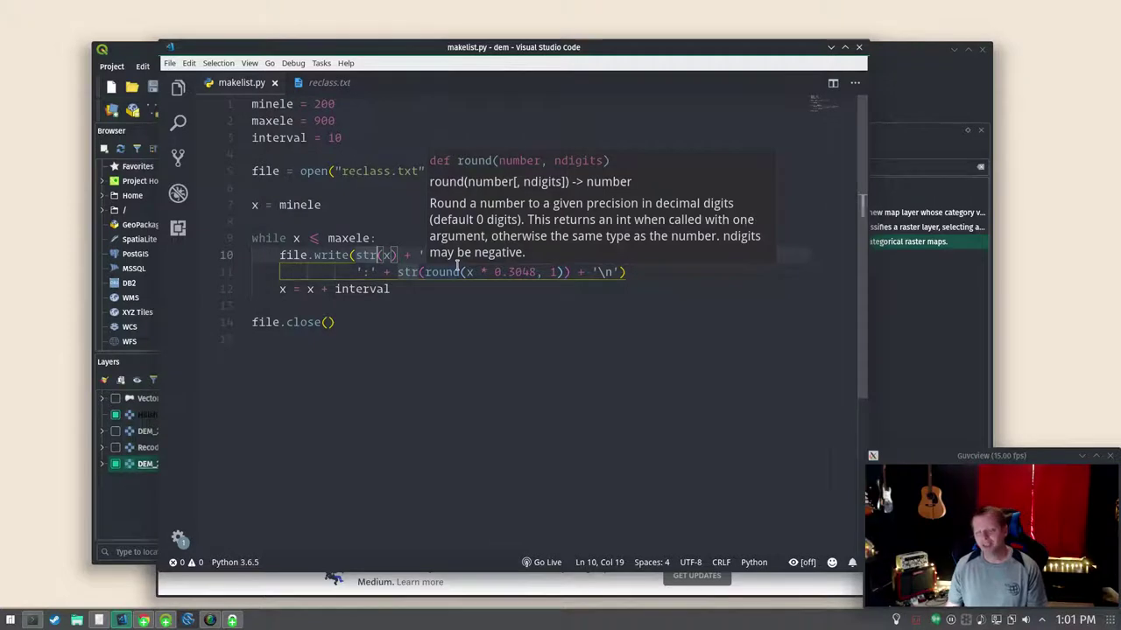
click(308, 289)
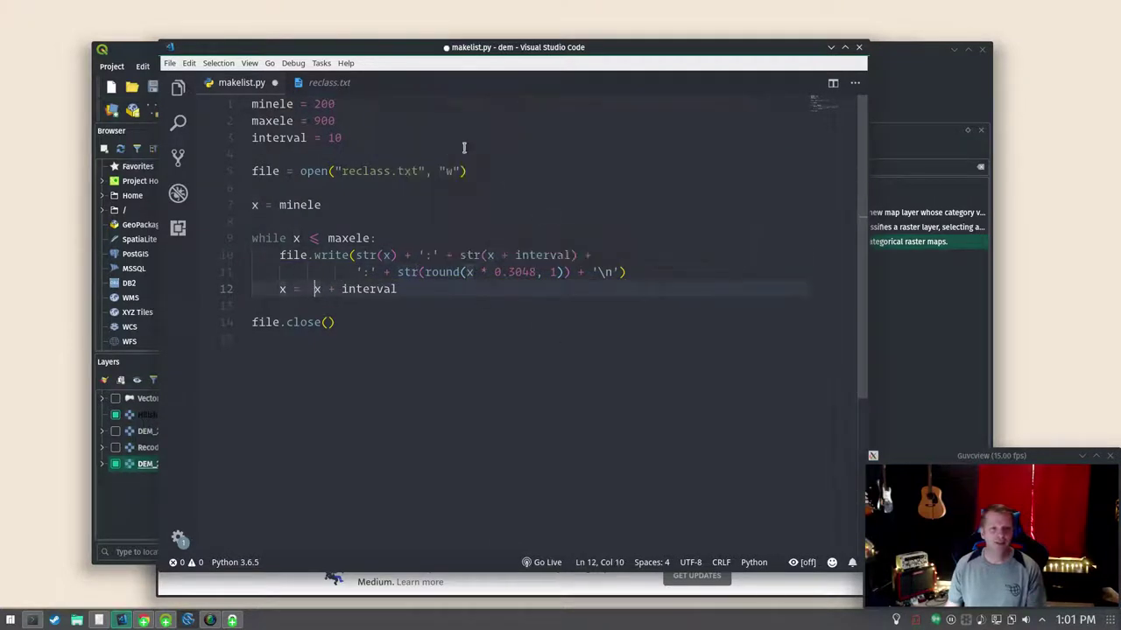
Step: Inspect the generated reclass.txt rules, starting at 210, then return to QGIS
click(329, 82)
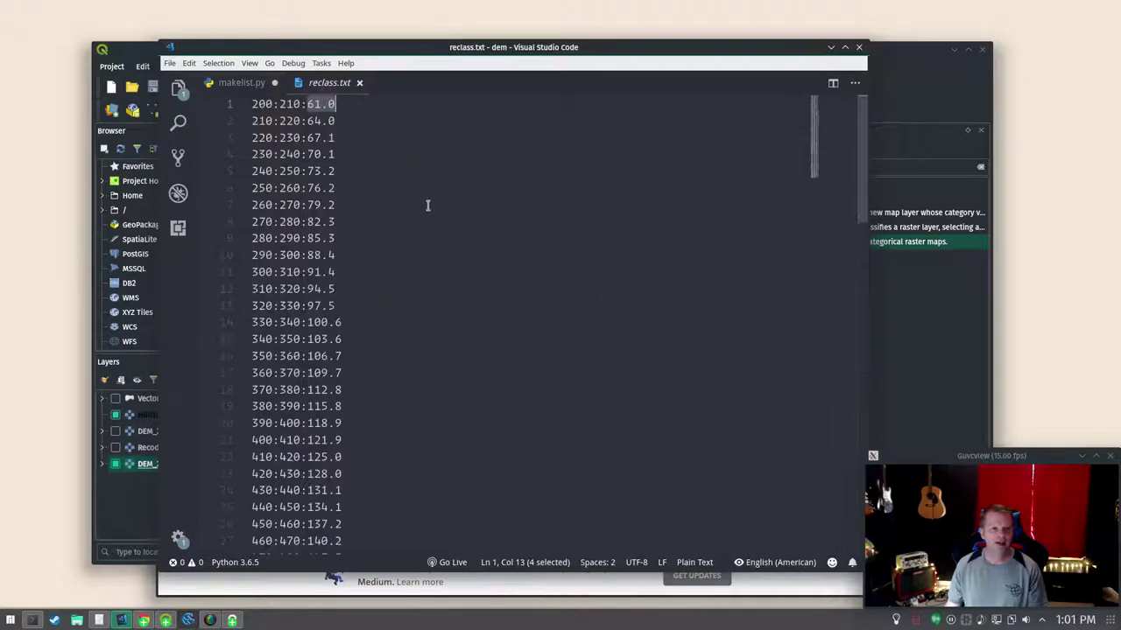
double_click(268, 104)
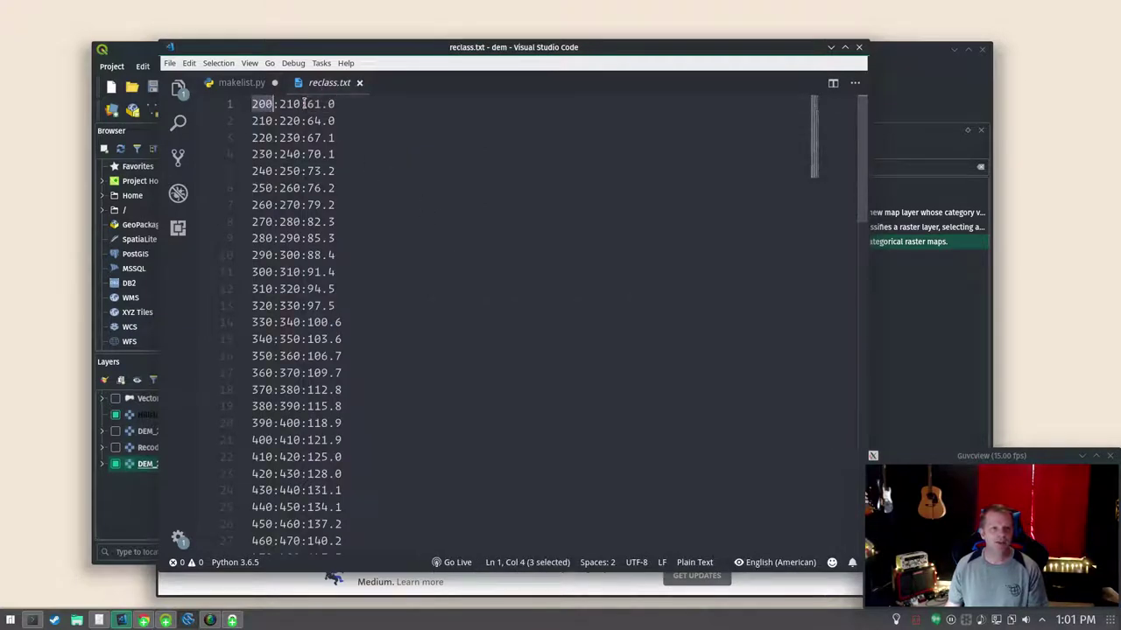
click(333, 137)
scroll(526, 307, down, 5)
scroll(526, 307, up, 5)
key(alt+Tab)
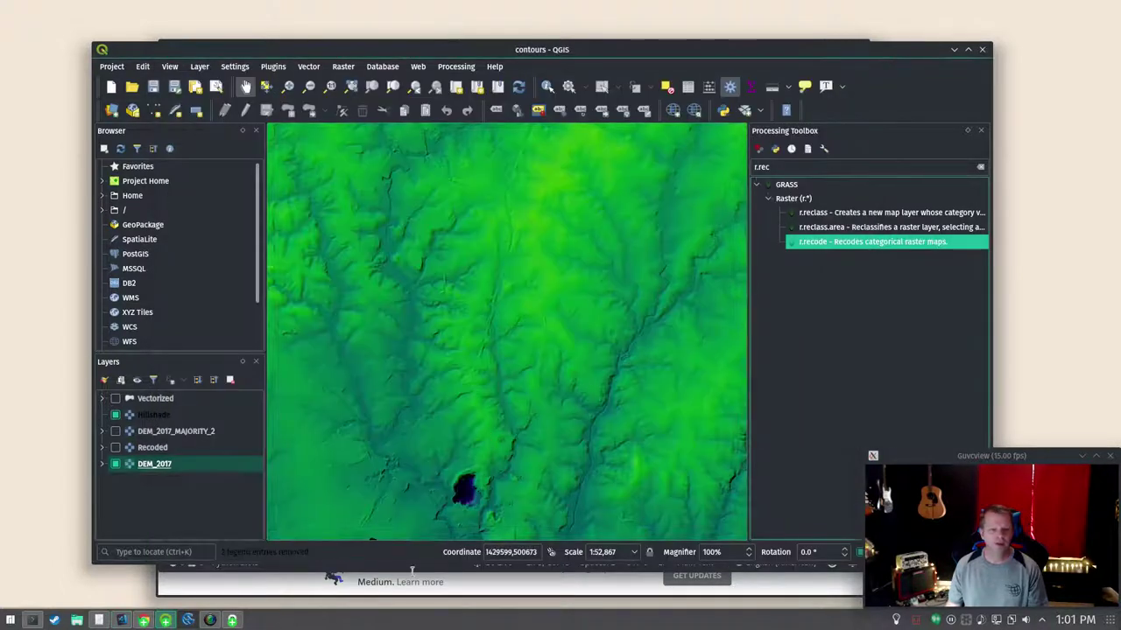
Step: Bring r.recode forward and choose reclass.txt as its recode rules file
click(166, 621)
click(78, 539)
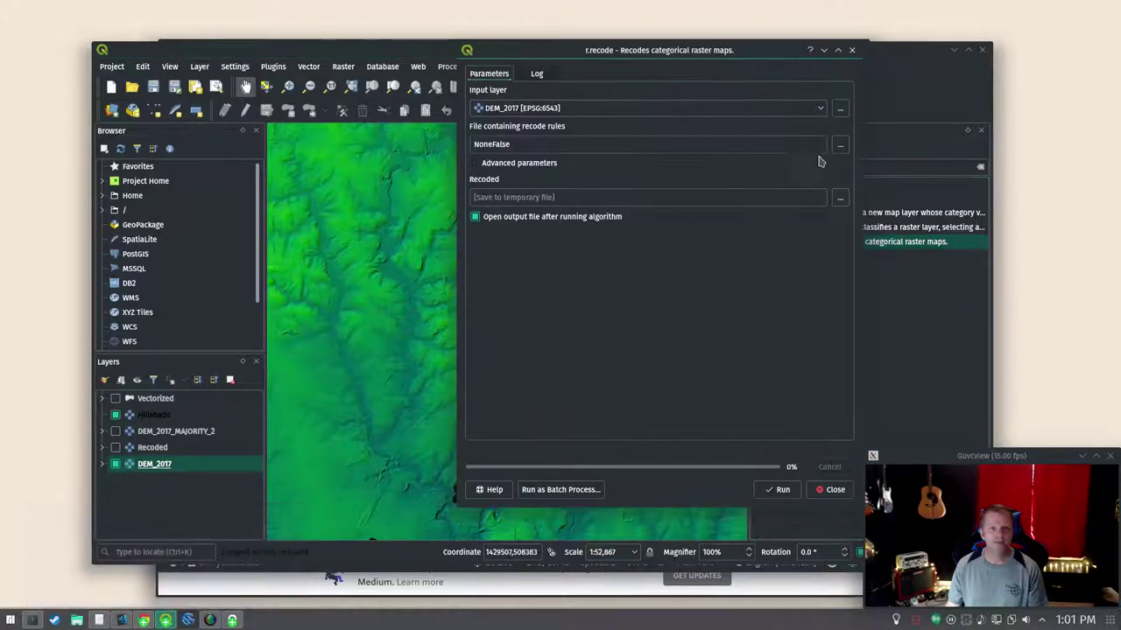
click(839, 144)
double_click(505, 225)
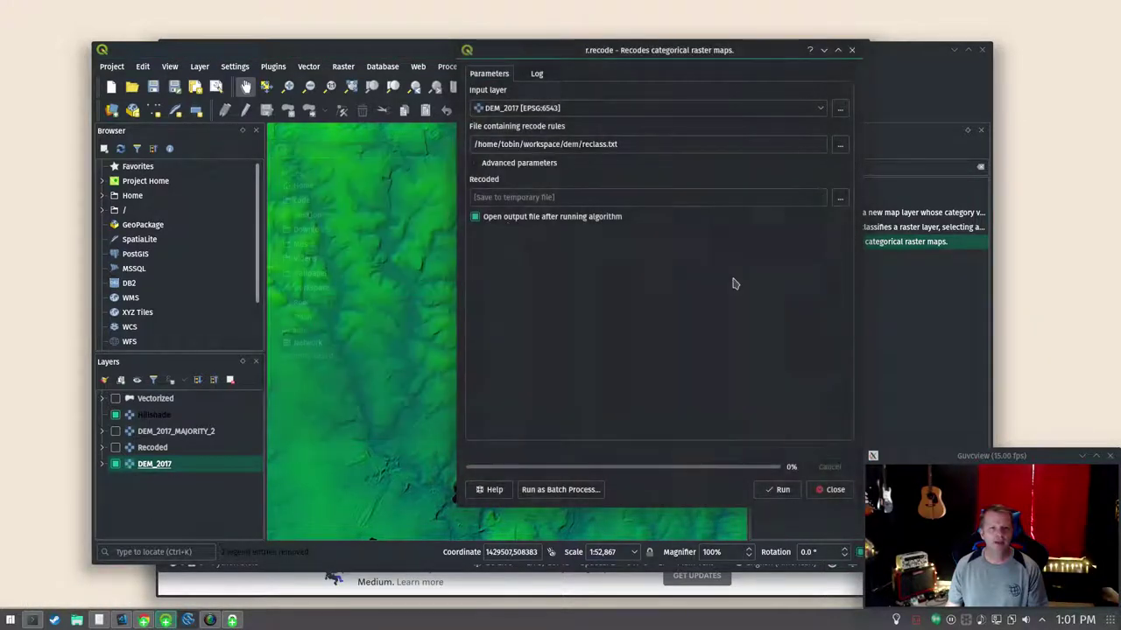
Step: Add COMPRESS=LZW under Advanced parameters and keep a temporary output
click(603, 198)
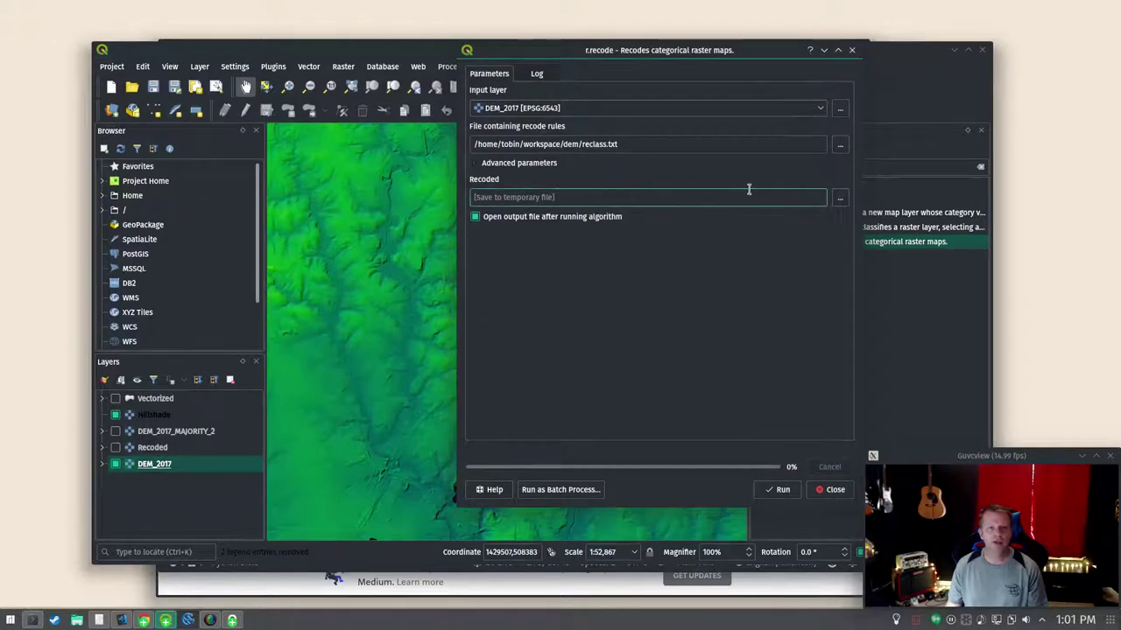
click(839, 198)
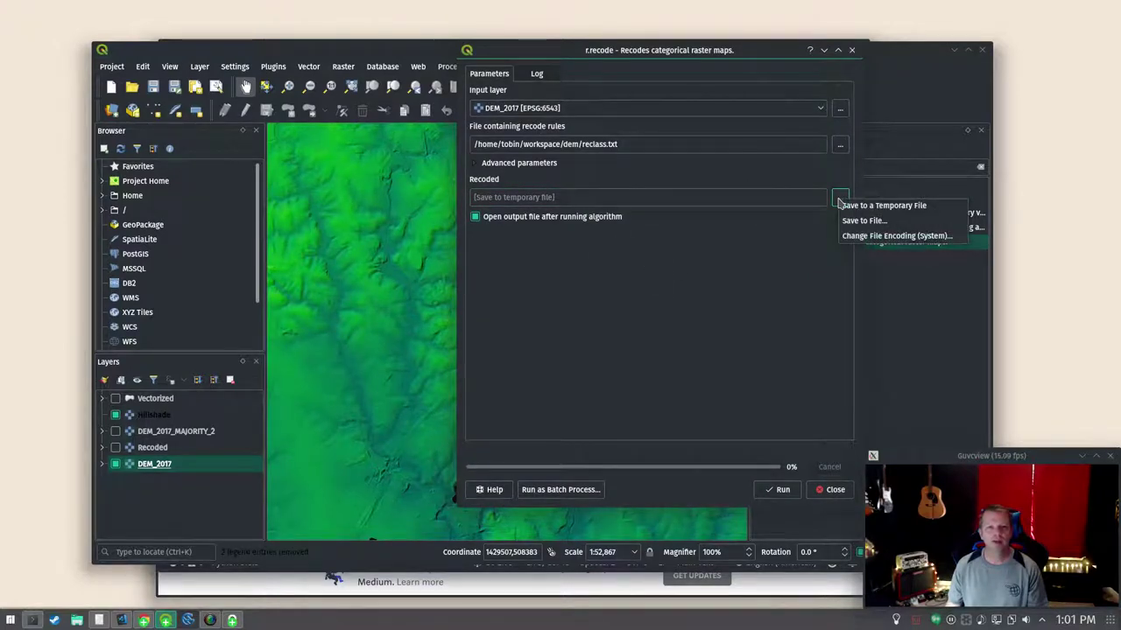
click(681, 247)
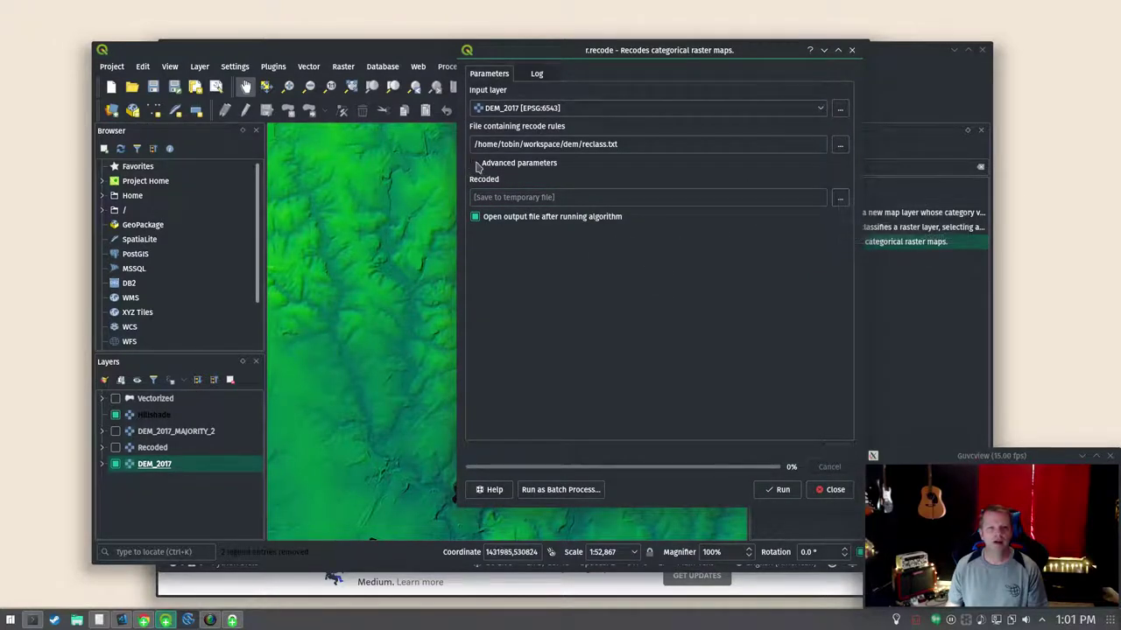
click(478, 163)
scroll(595, 276, down, 2)
text(COMPRESS=L)
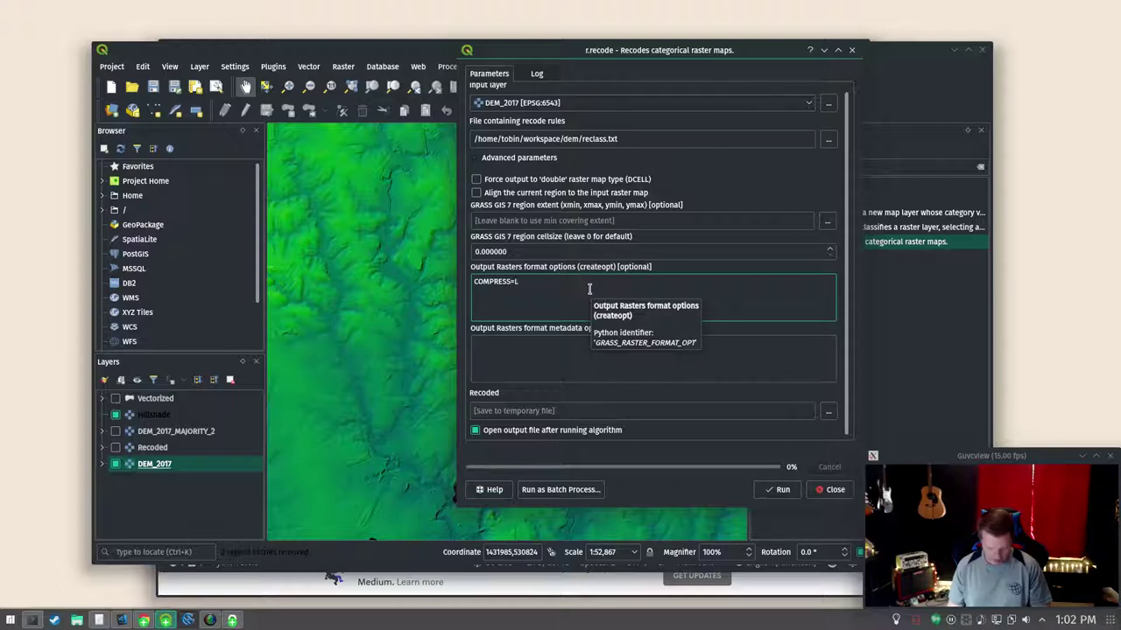
text(ZW)
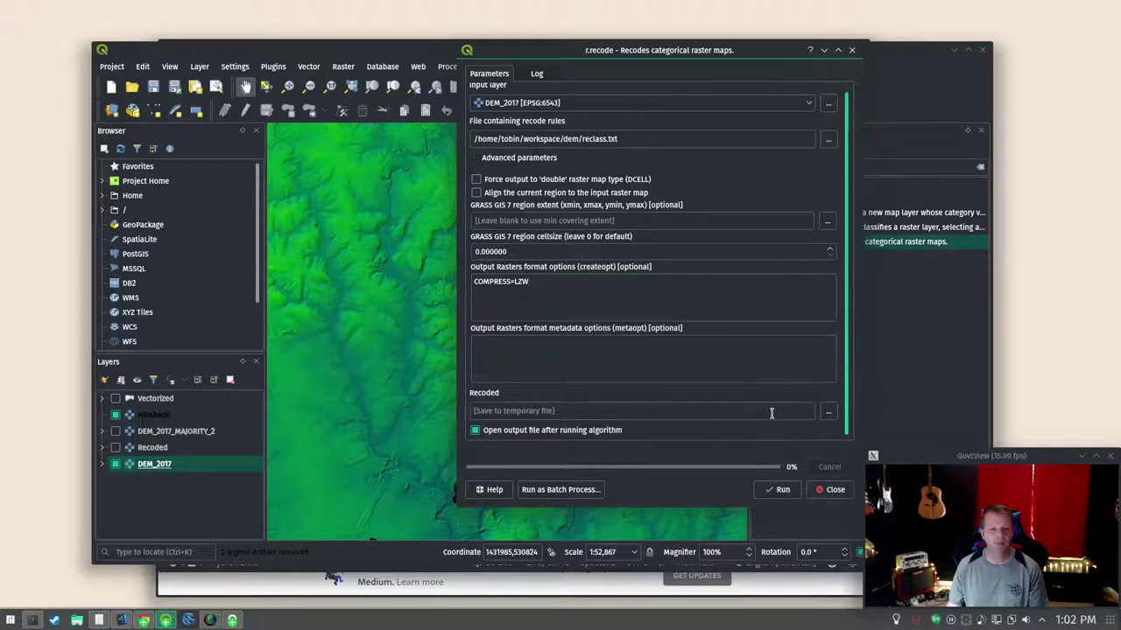
click(827, 411)
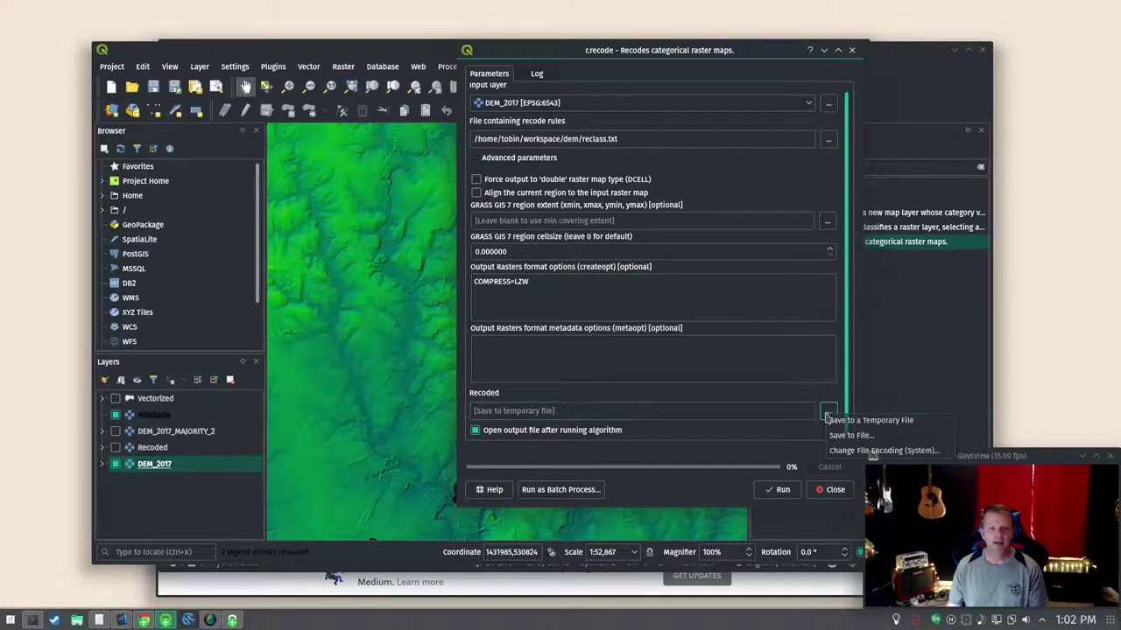
click(763, 447)
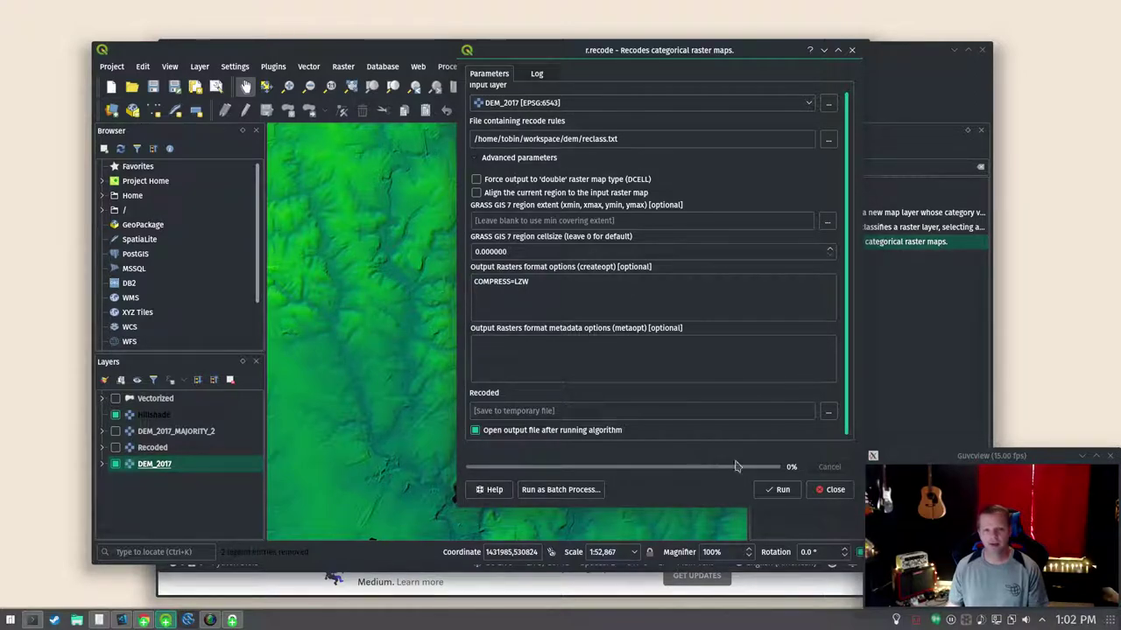
Step: Close r.recode, turn on the Recoded layer and hide Hillshade
click(830, 490)
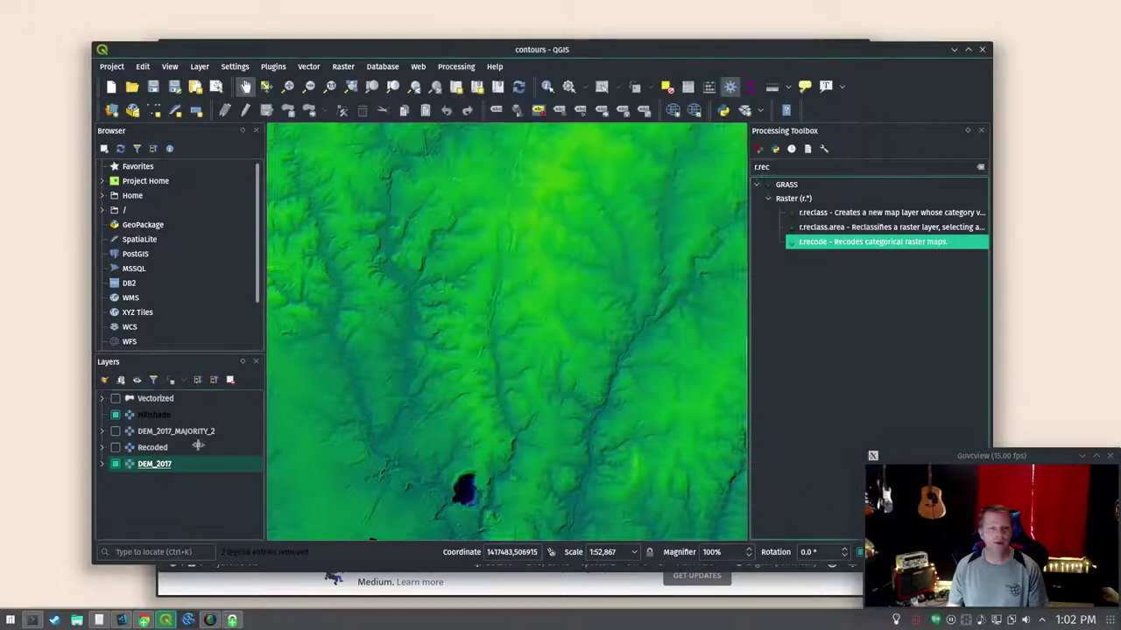
click(117, 448)
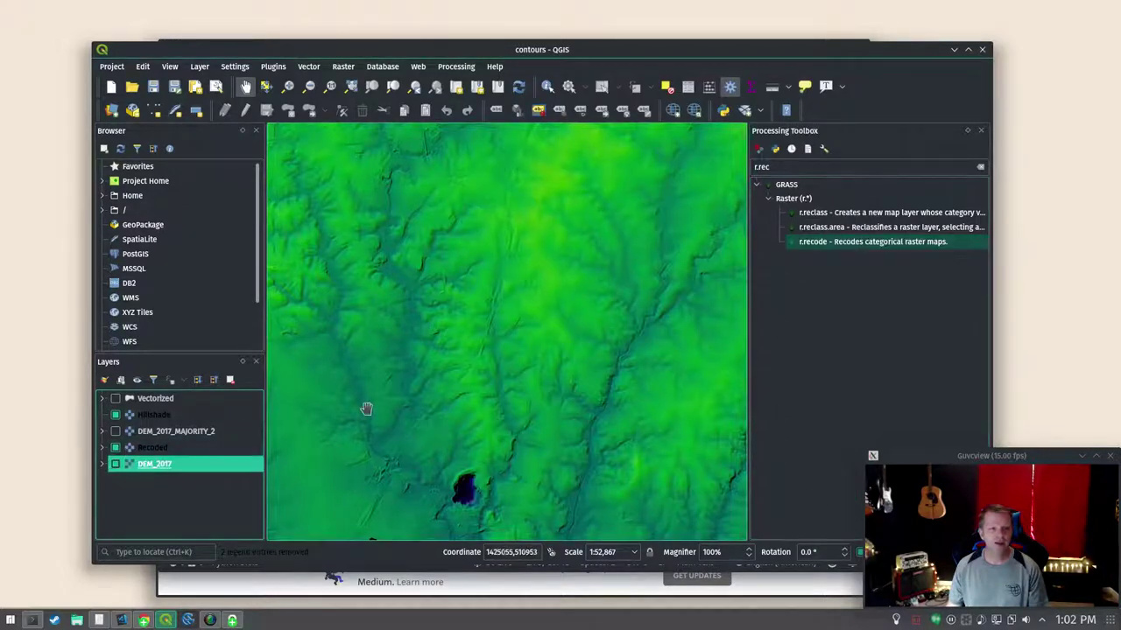
click(117, 416)
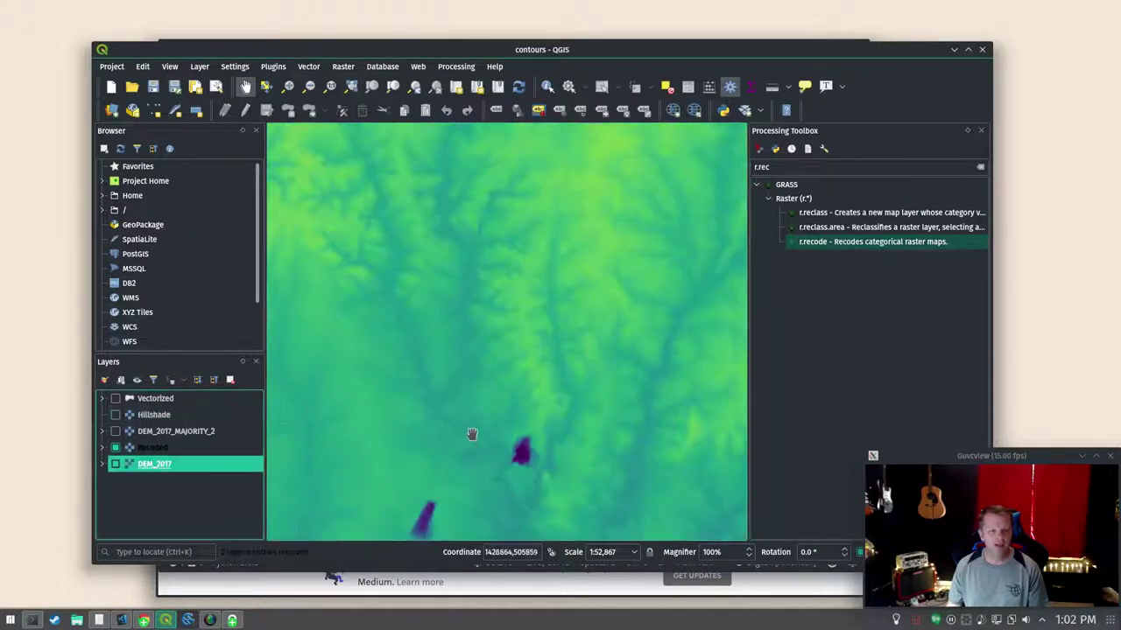
scroll(549, 405, up, 7)
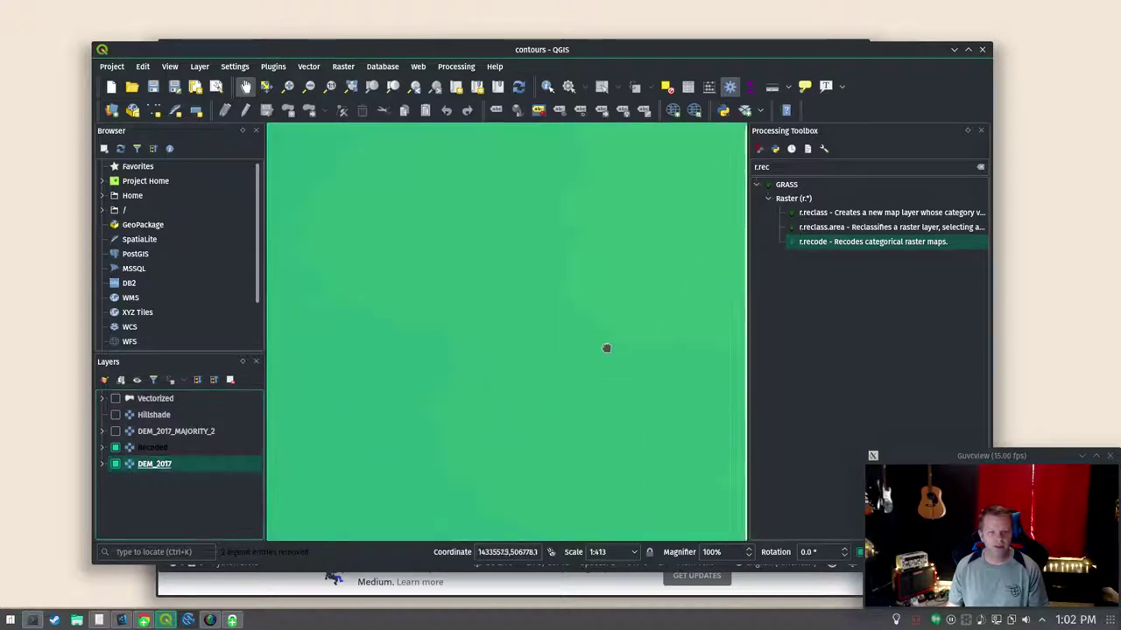
Step: Pan across the terrain, toggling Recoded off and on to compare its elevation bands
drag(421, 428, 523, 383)
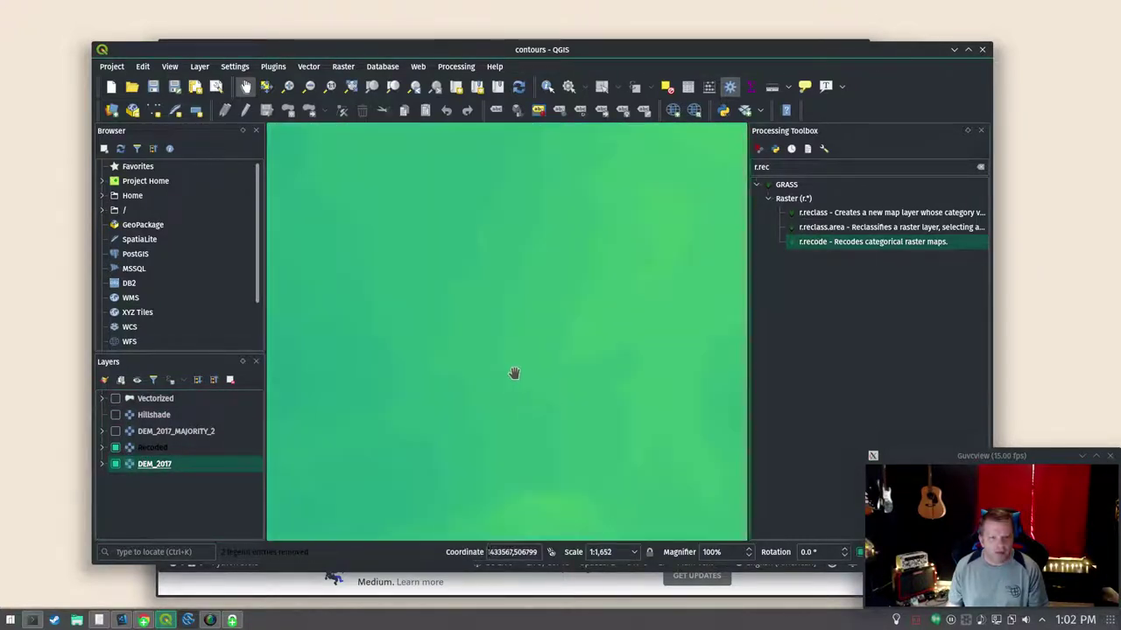
scroll(495, 379, down, 5)
drag(508, 408, 542, 328)
scroll(542, 329, up, 5)
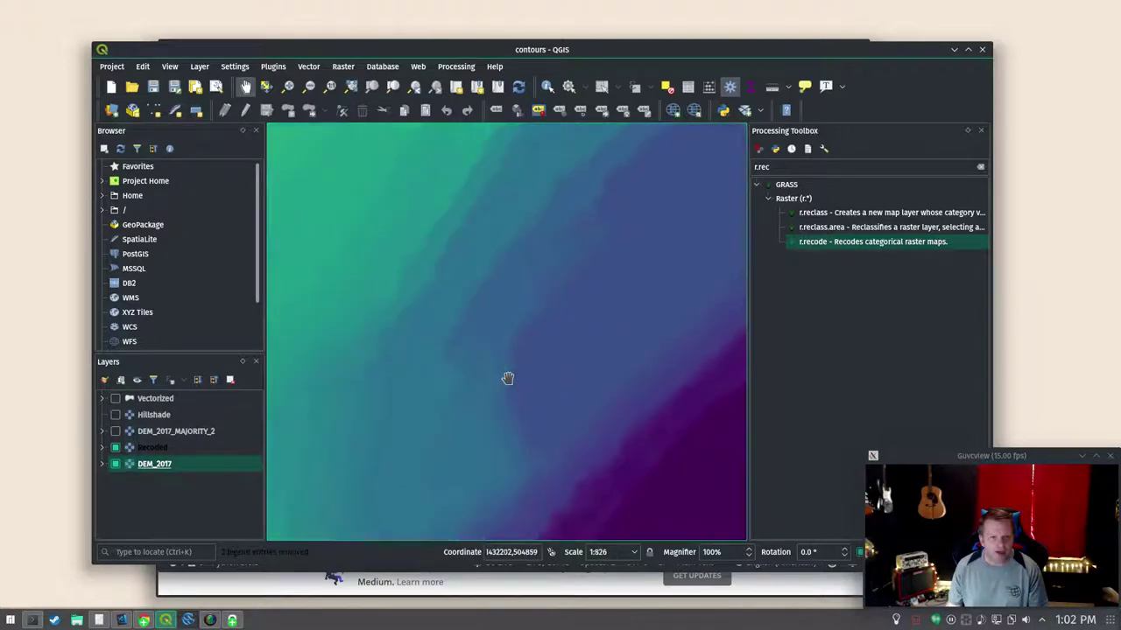
click(115, 447)
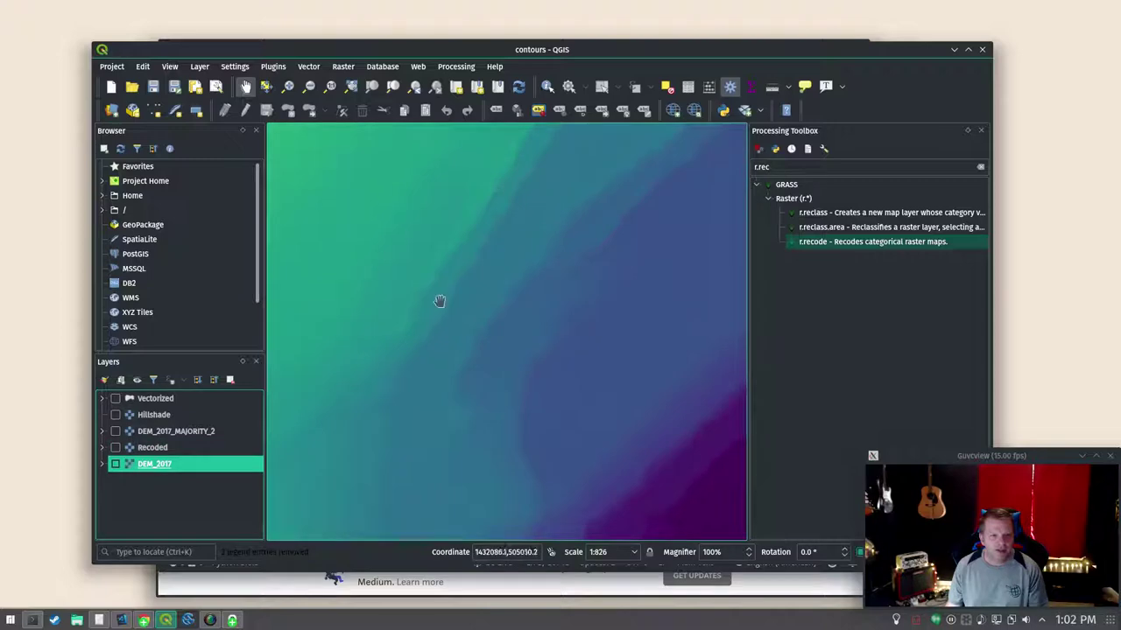
click(114, 447)
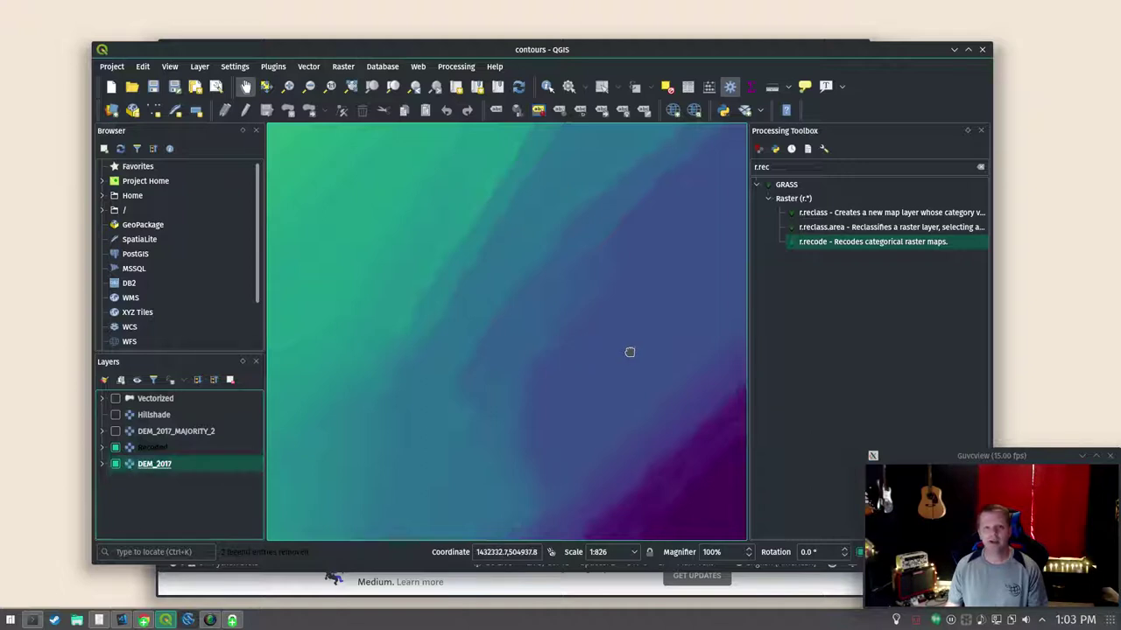
drag(622, 350, 579, 335)
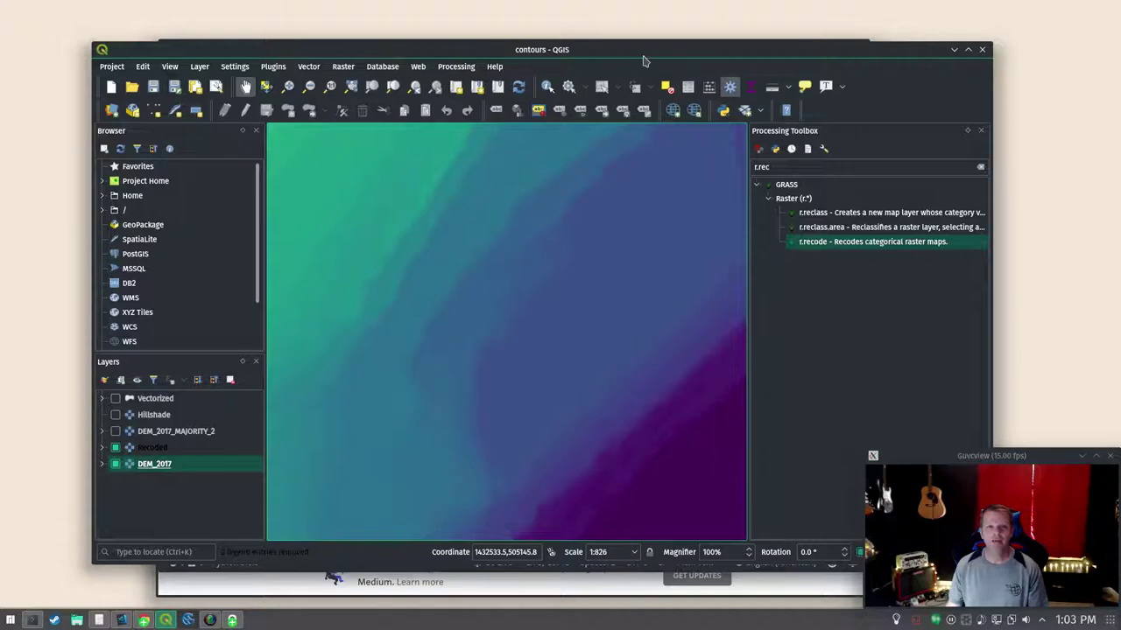
Step: Clear the 'r.rec' Processing Toolbox search and move the QGIS window aside
drag(644, 60, 631, 46)
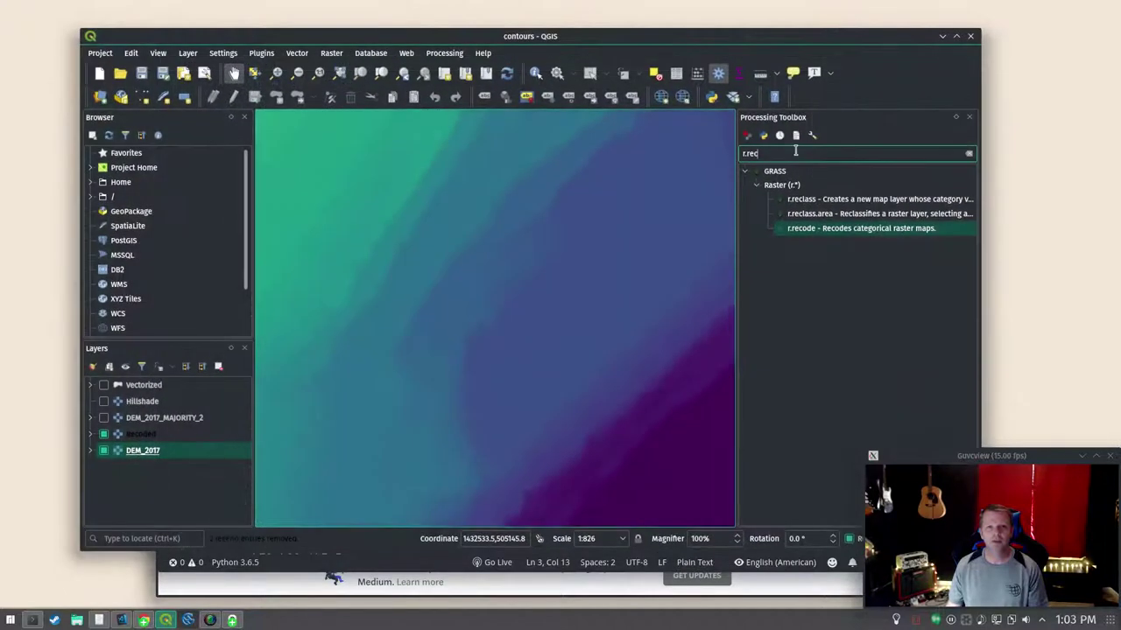
key(ctrl+a)
key(BackSpace)
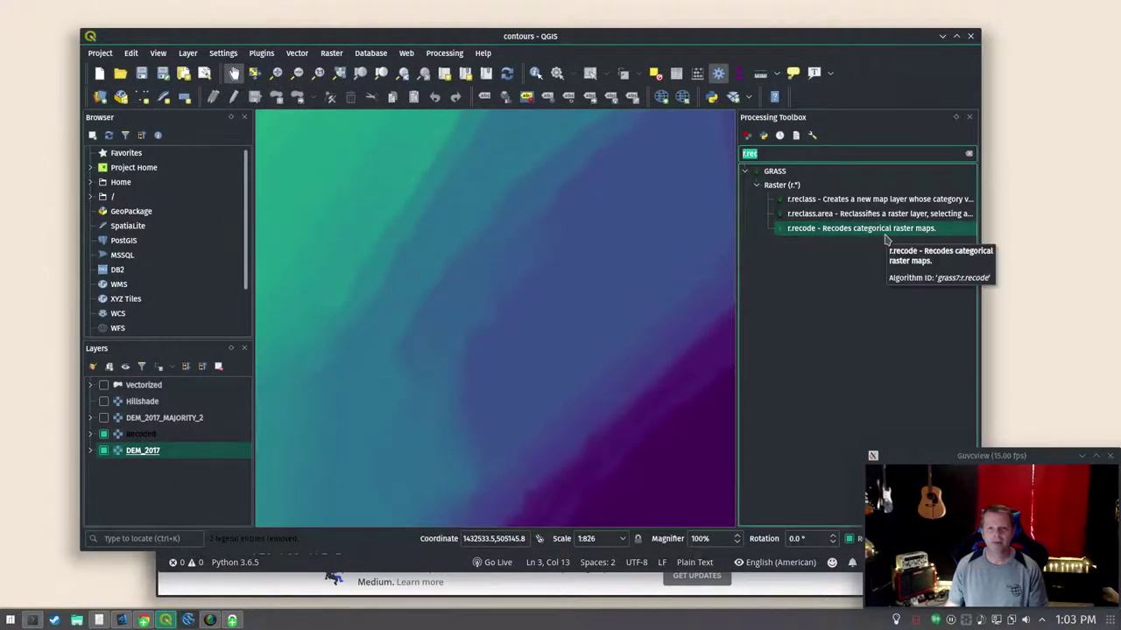
scroll(884, 245, down, 1)
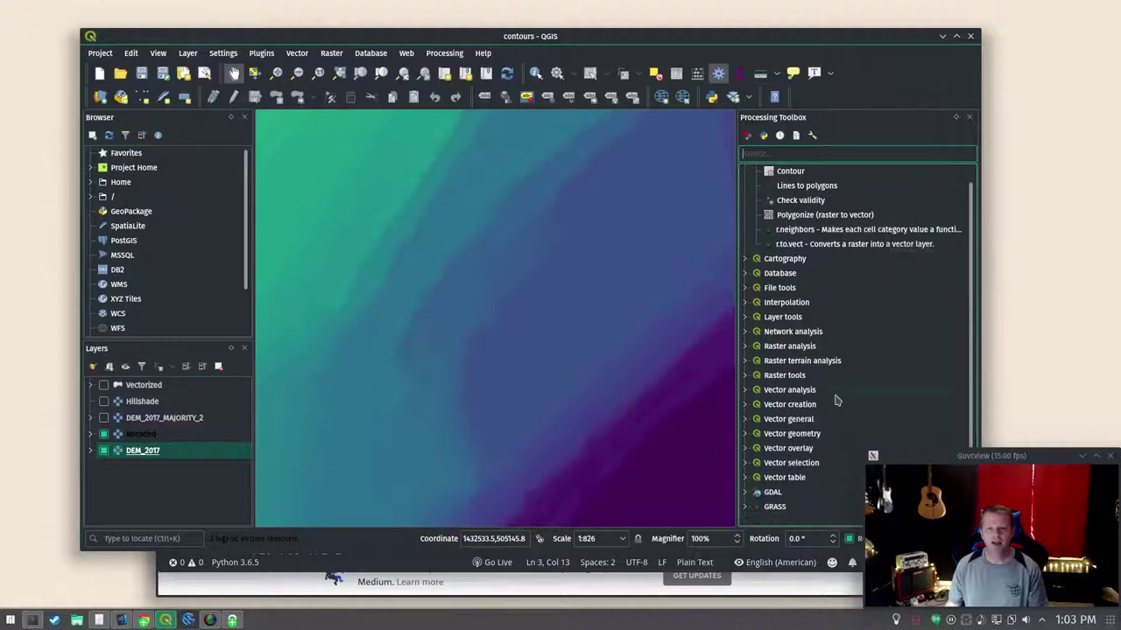
scroll(835, 399, up, 1)
mouse_move(629, 46)
mouse_down()
mouse_move(658, 36)
mouse_move(624, 34)
mouse_up()
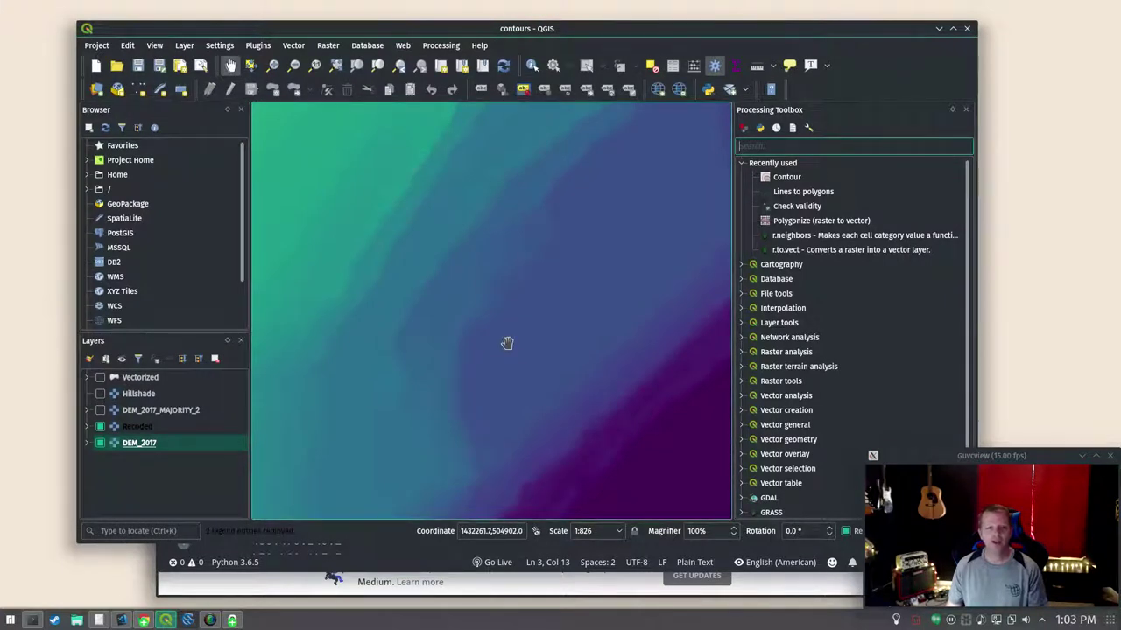
Step: Bring SAGA forward and glance at its loaded grids before returning to Tools
click(189, 620)
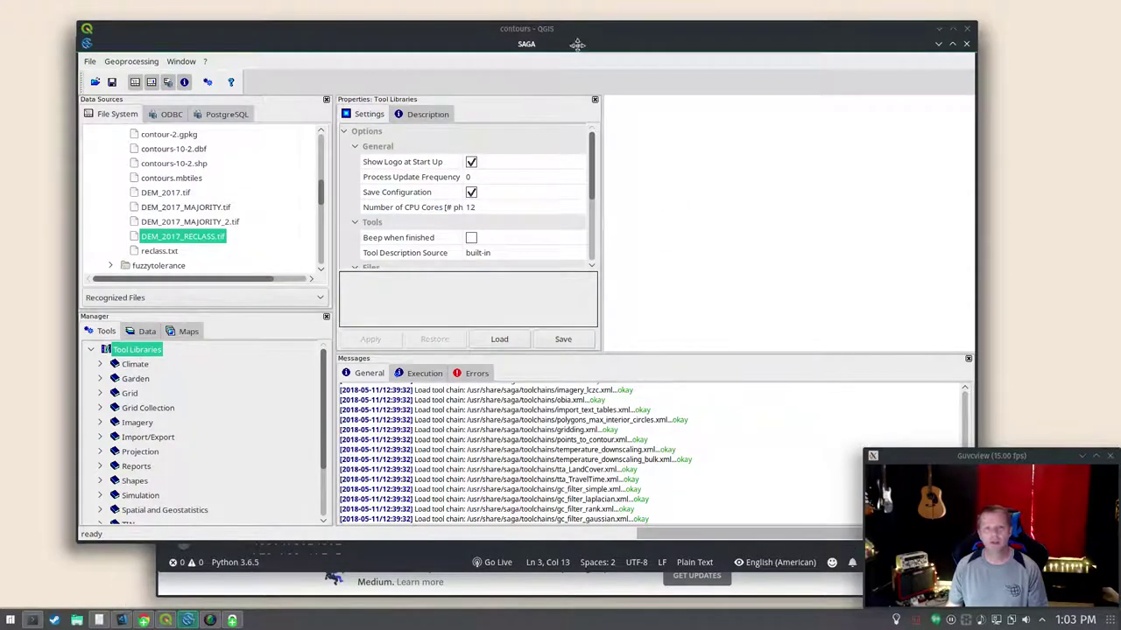
drag(573, 49, 574, 54)
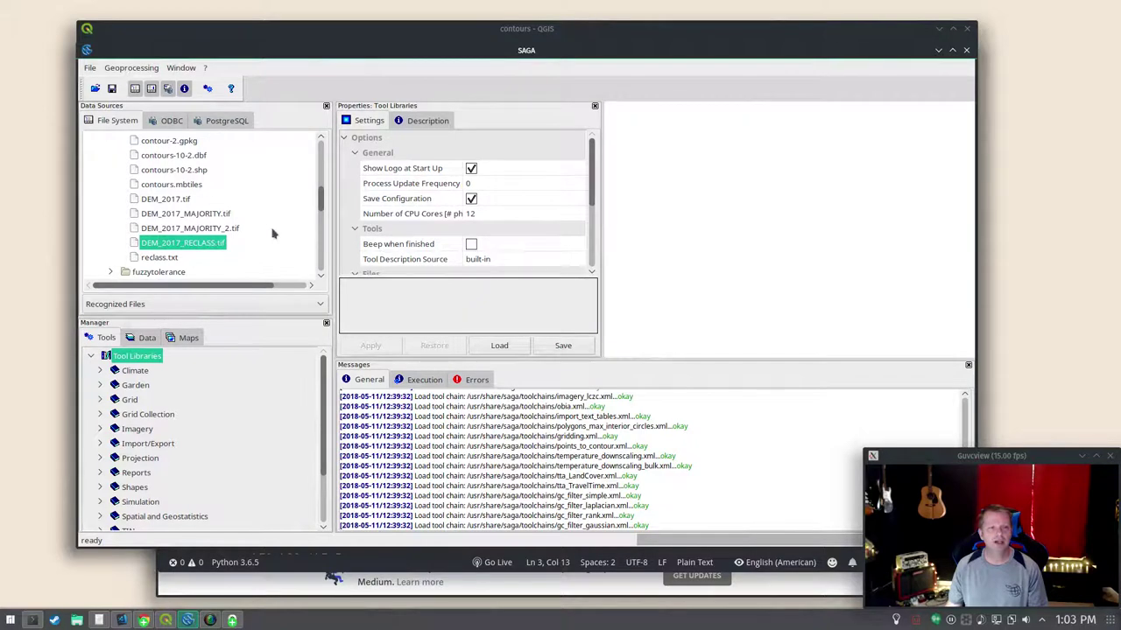
click(147, 337)
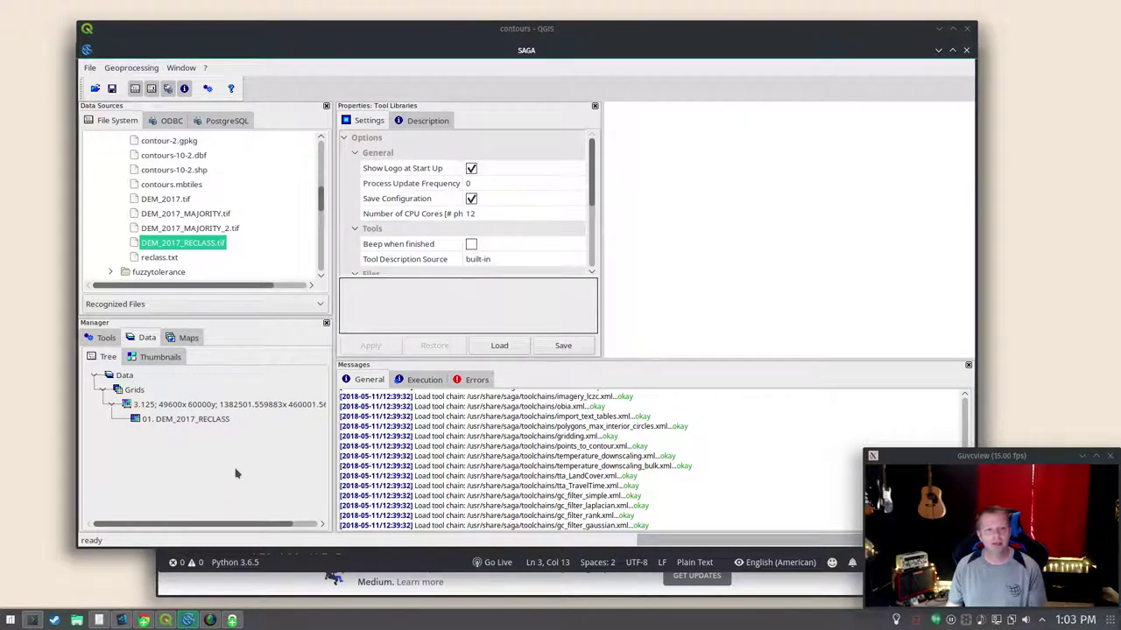
click(106, 338)
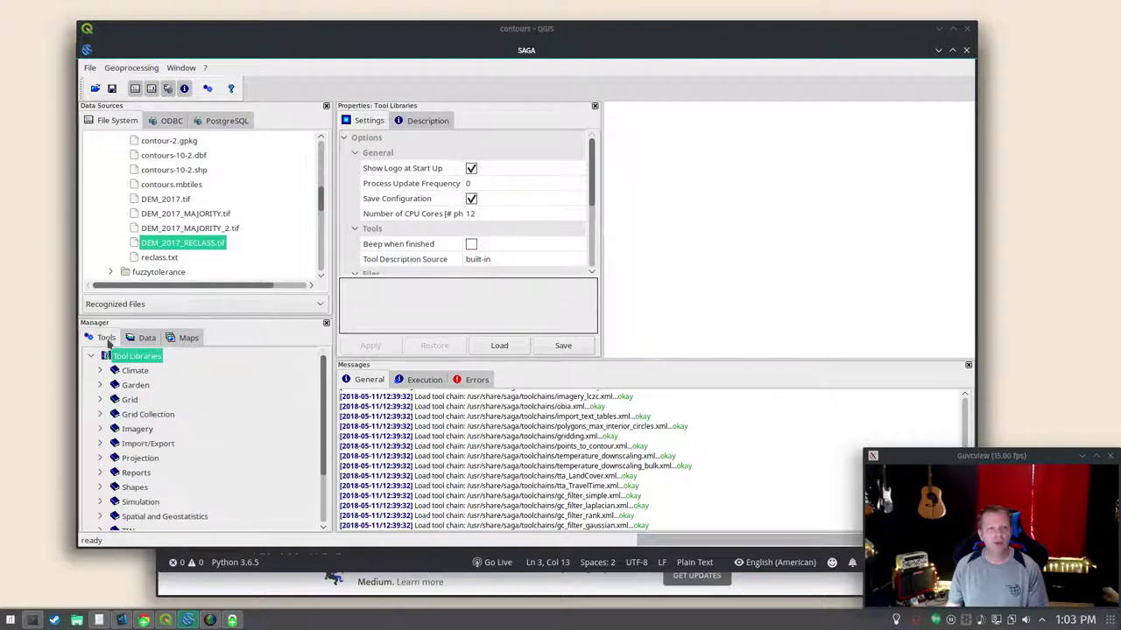
scroll(187, 416, down, 3)
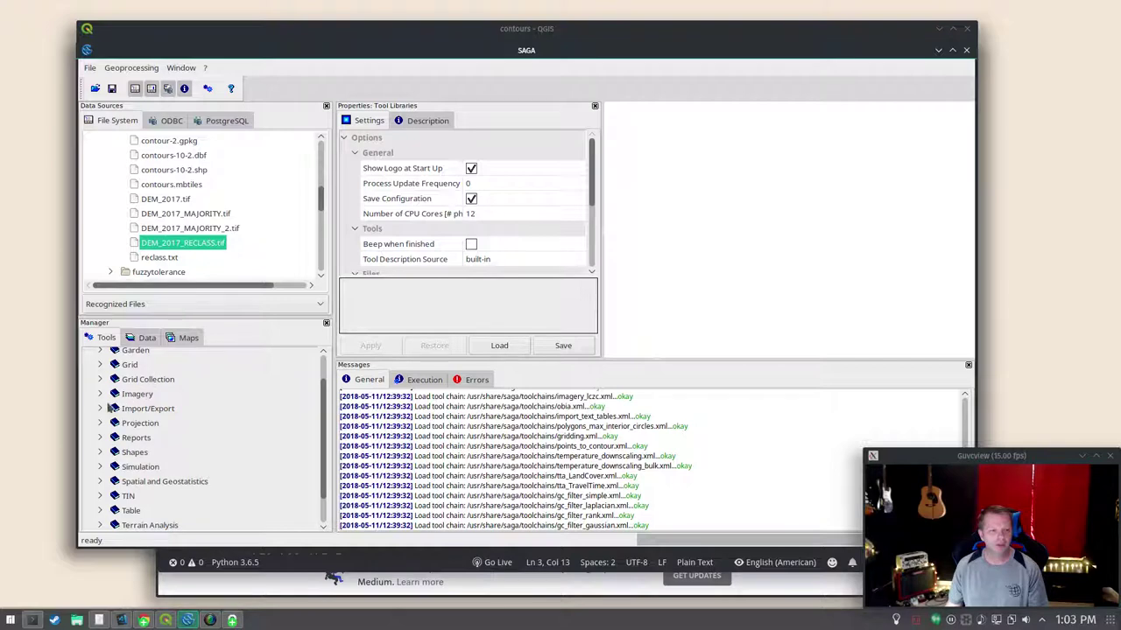
Step: Expand Grid > Filter in the Tools tree to list the filter tools
click(101, 394)
click(101, 394)
click(101, 364)
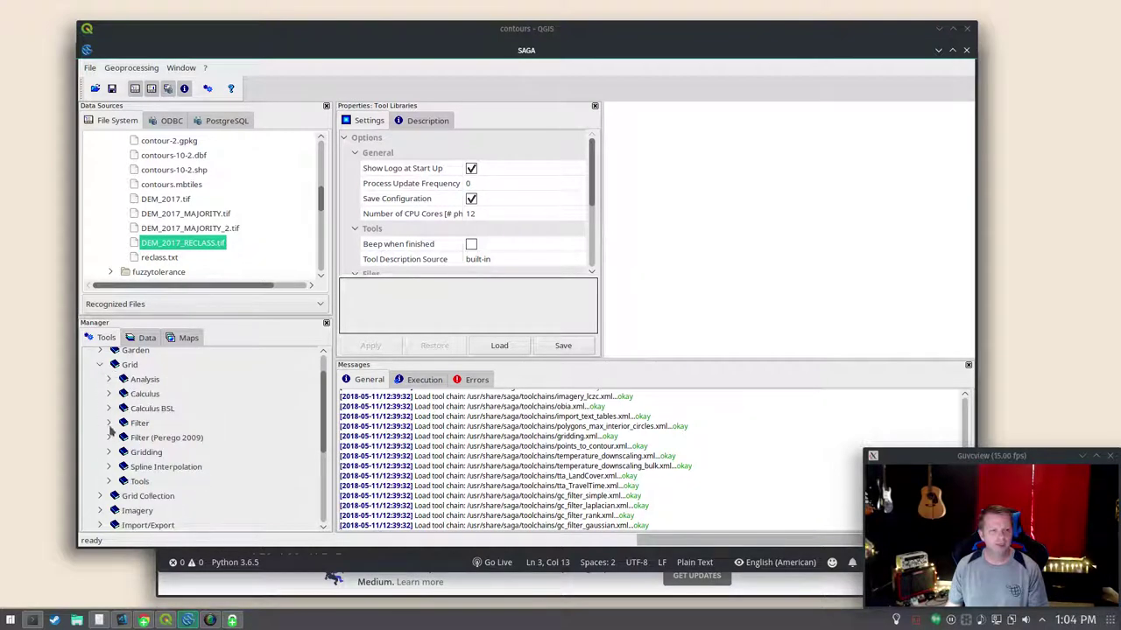
click(139, 423)
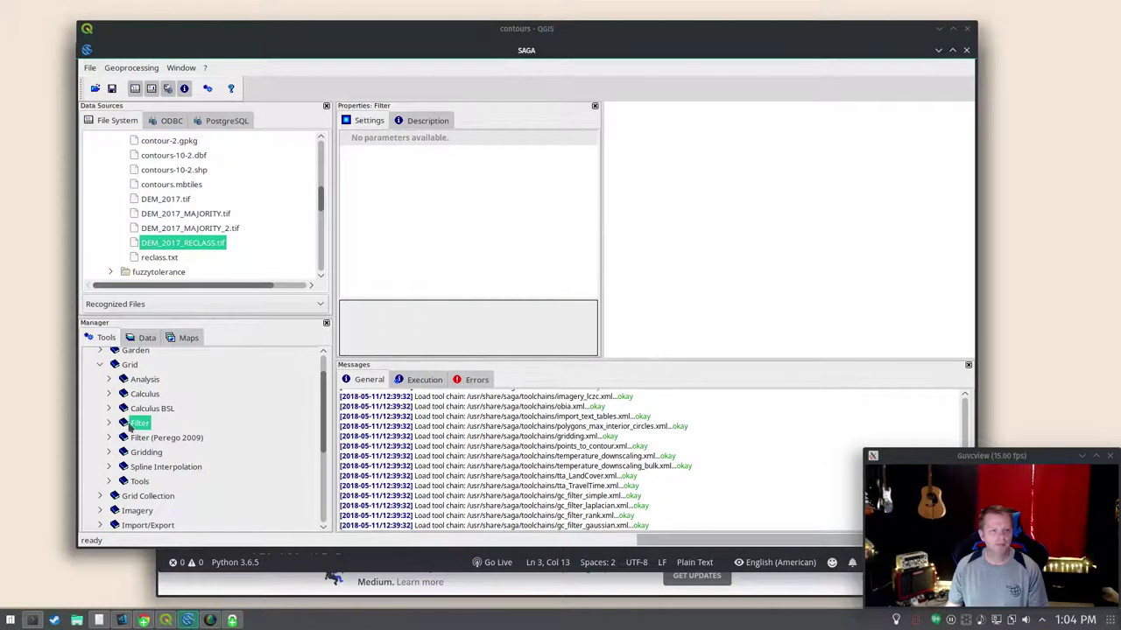
click(109, 423)
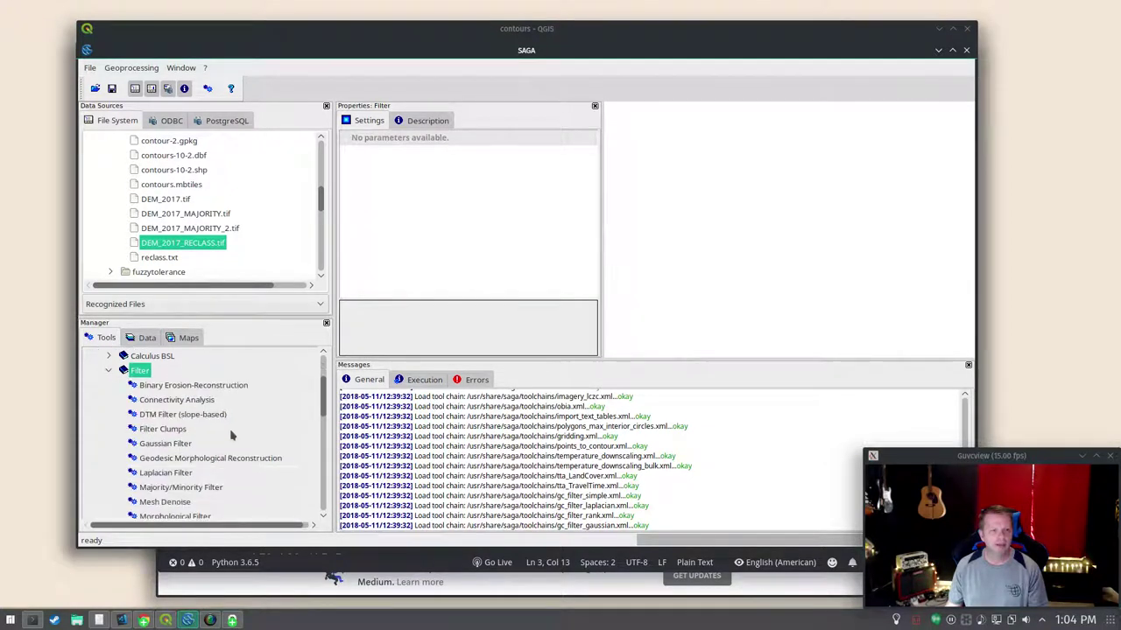
scroll(185, 438, down, 4)
Step: Open Majority/Minority Filter with the 3.125 grid system, DEM_2017_RECLASS input and kernel radius 10
click(184, 435)
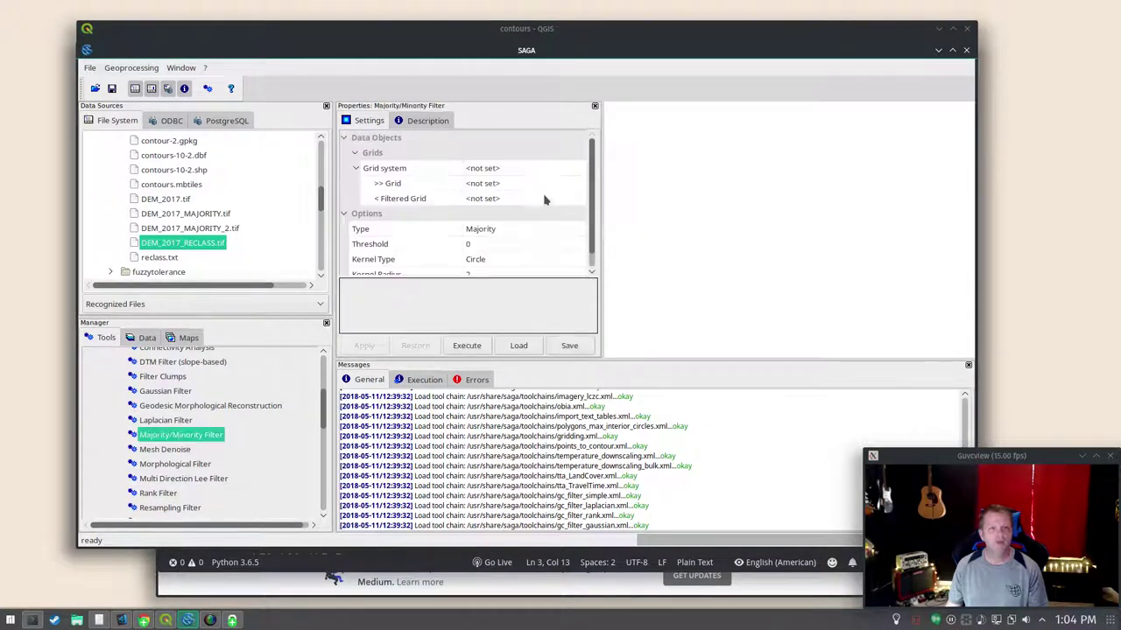
click(520, 168)
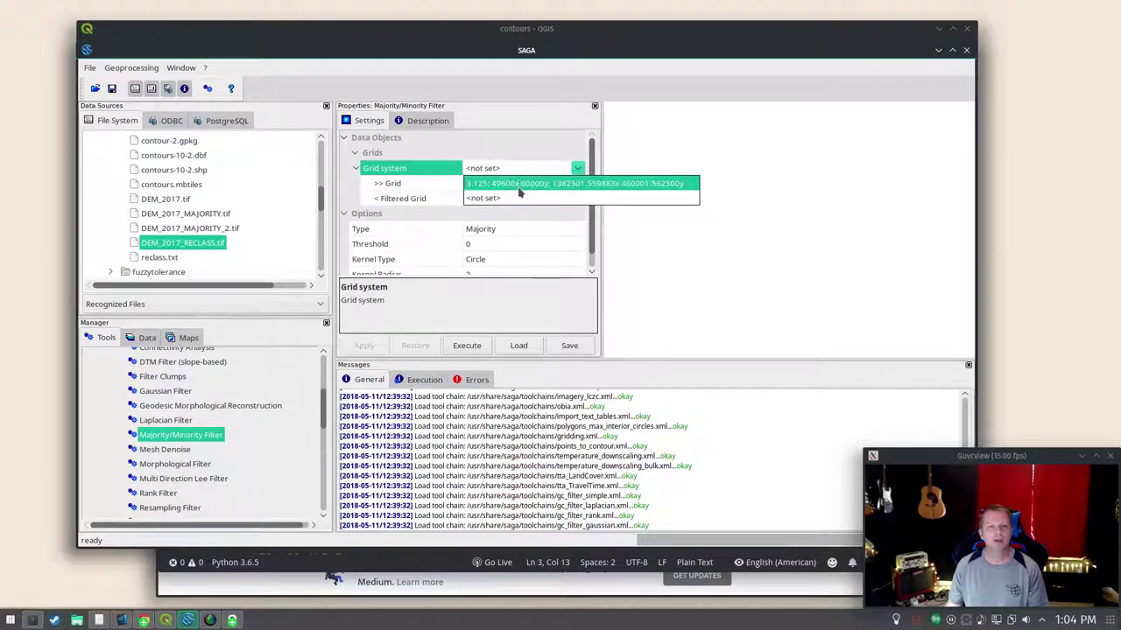
click(525, 183)
click(504, 183)
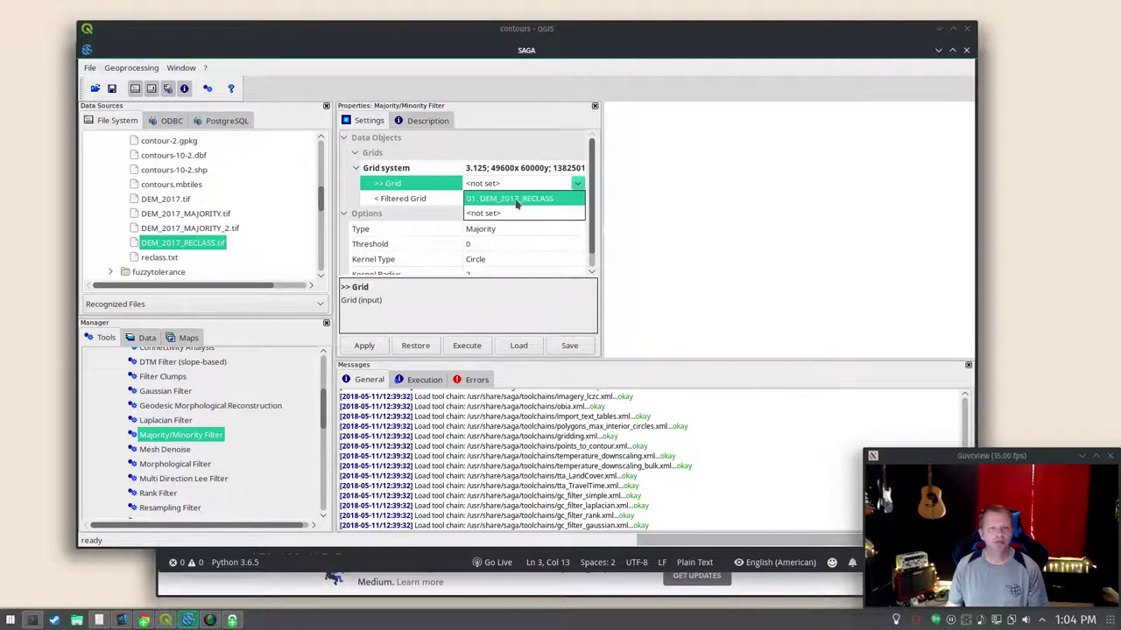
click(524, 199)
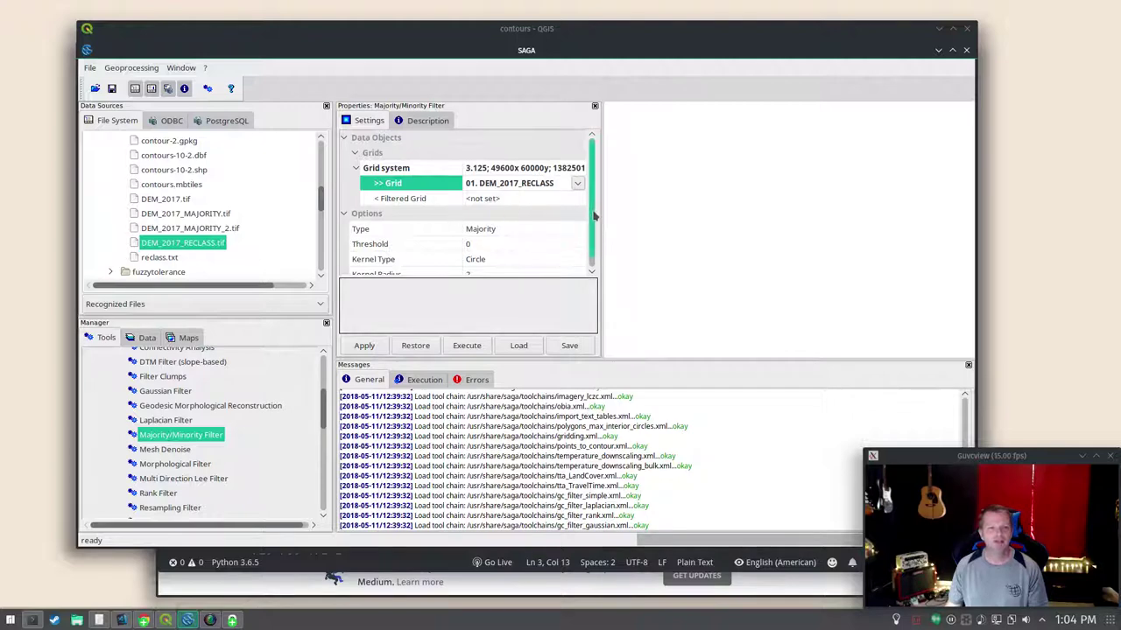
scroll(594, 213, down, 1)
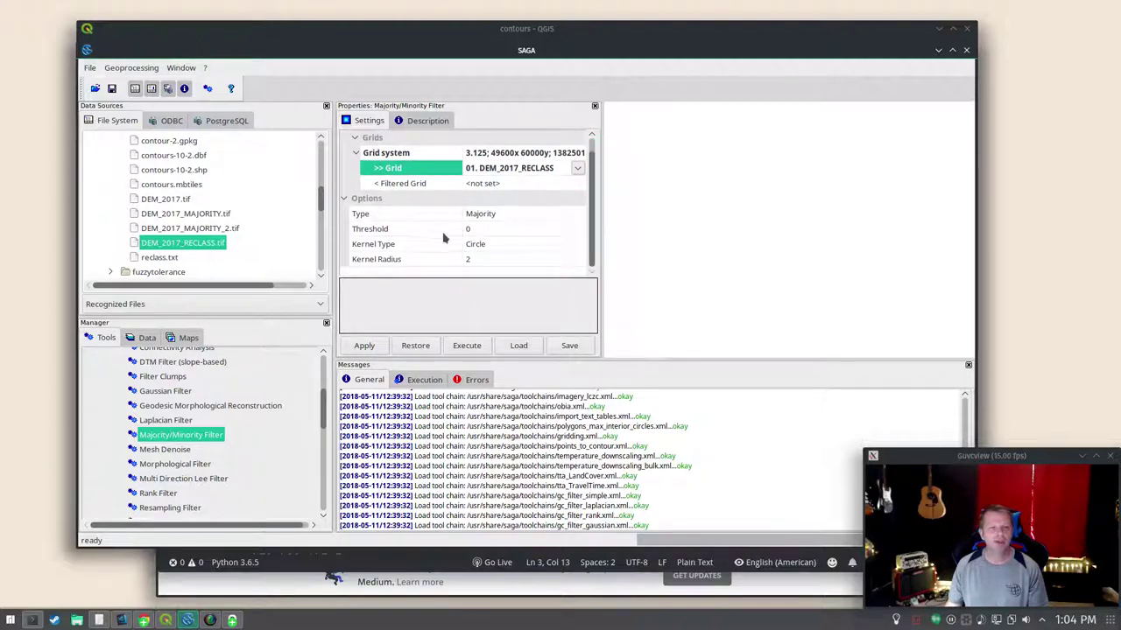
click(482, 262)
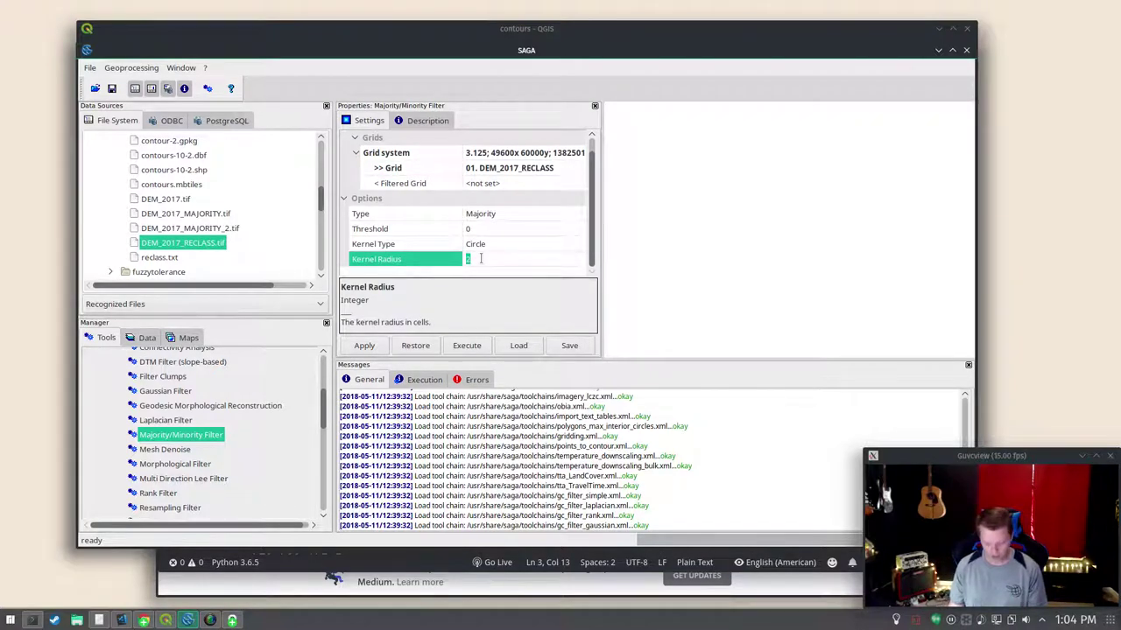
text(10)
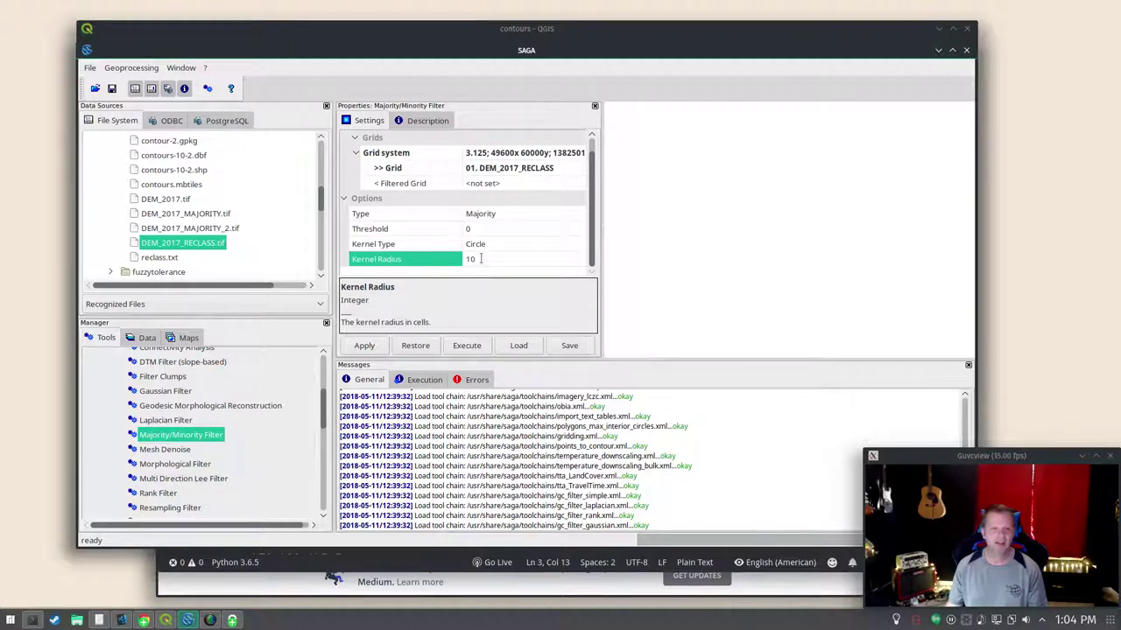
key(Return)
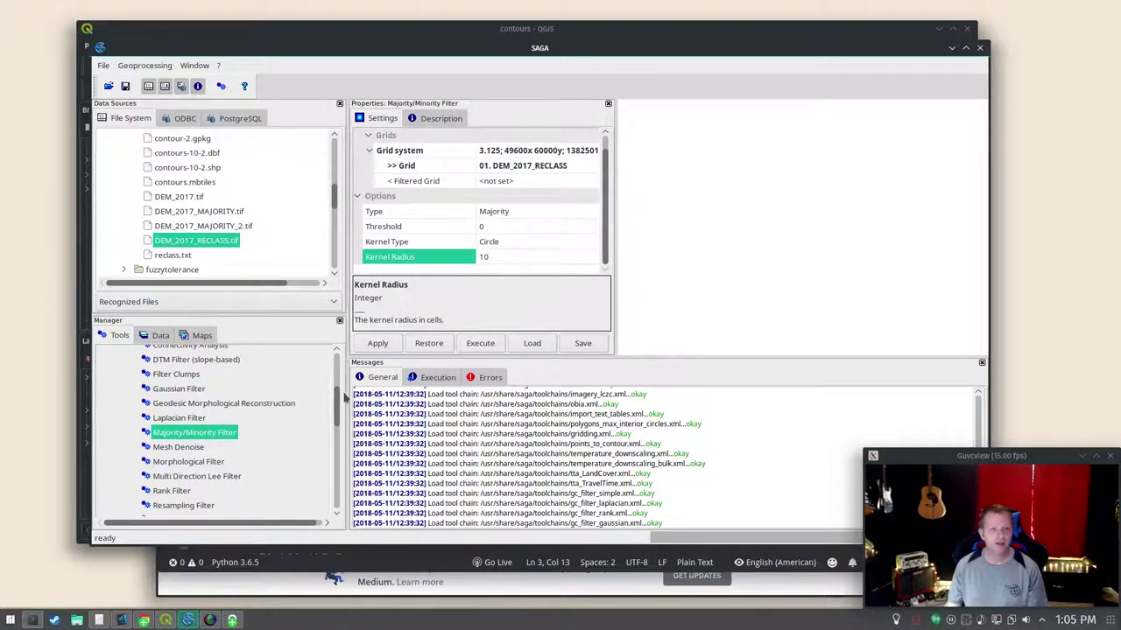
scroll(341, 403, up, 3)
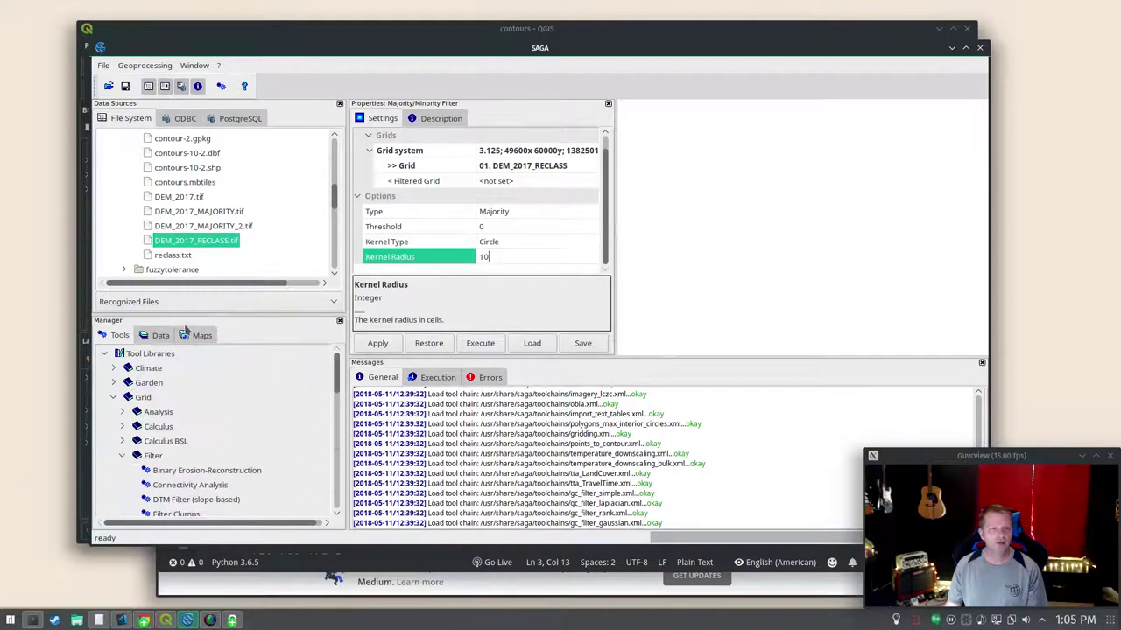
Step: Check the loaded grids, then open Export GeoTIFF under Import/Export > GDAL/OGR
click(160, 336)
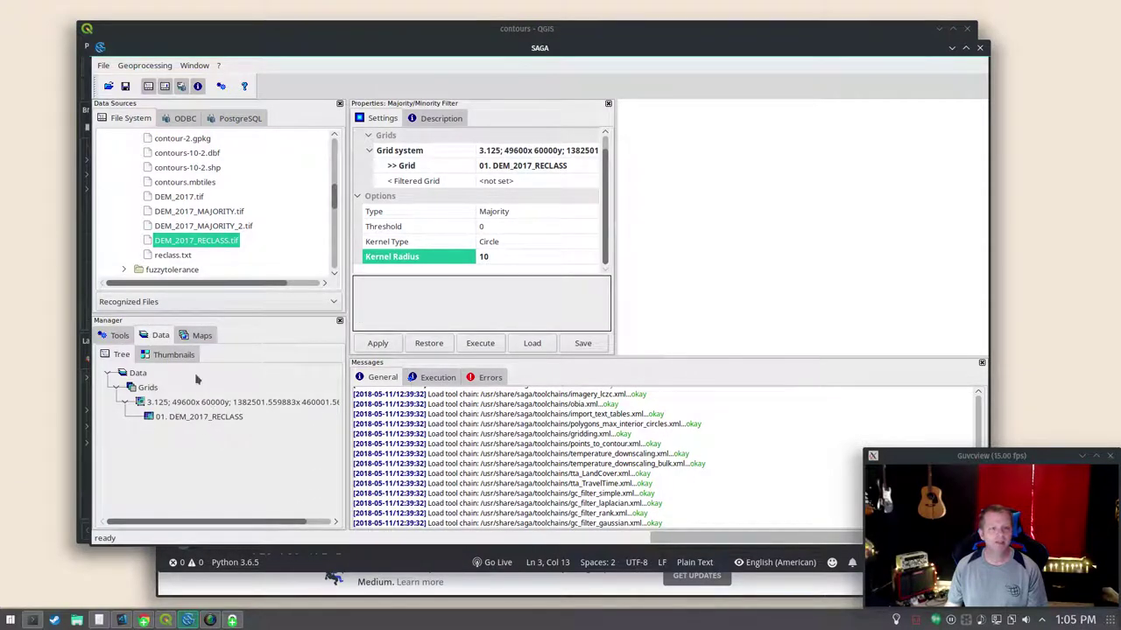
click(119, 335)
scroll(252, 401, down, 5)
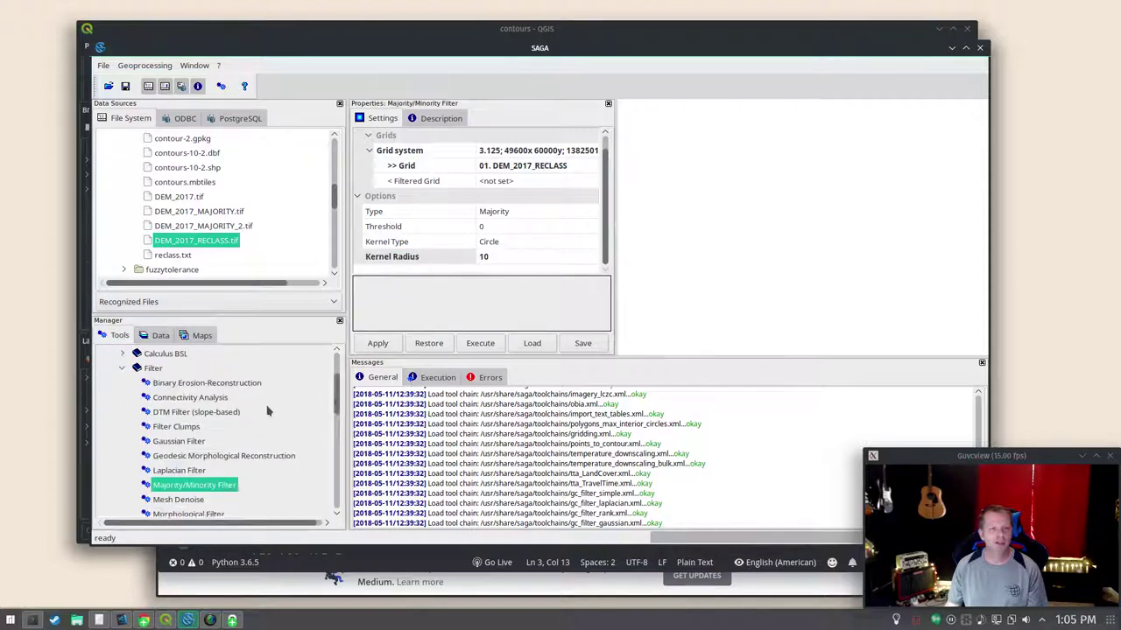
scroll(268, 409, down, 5)
scroll(248, 410, down, 3)
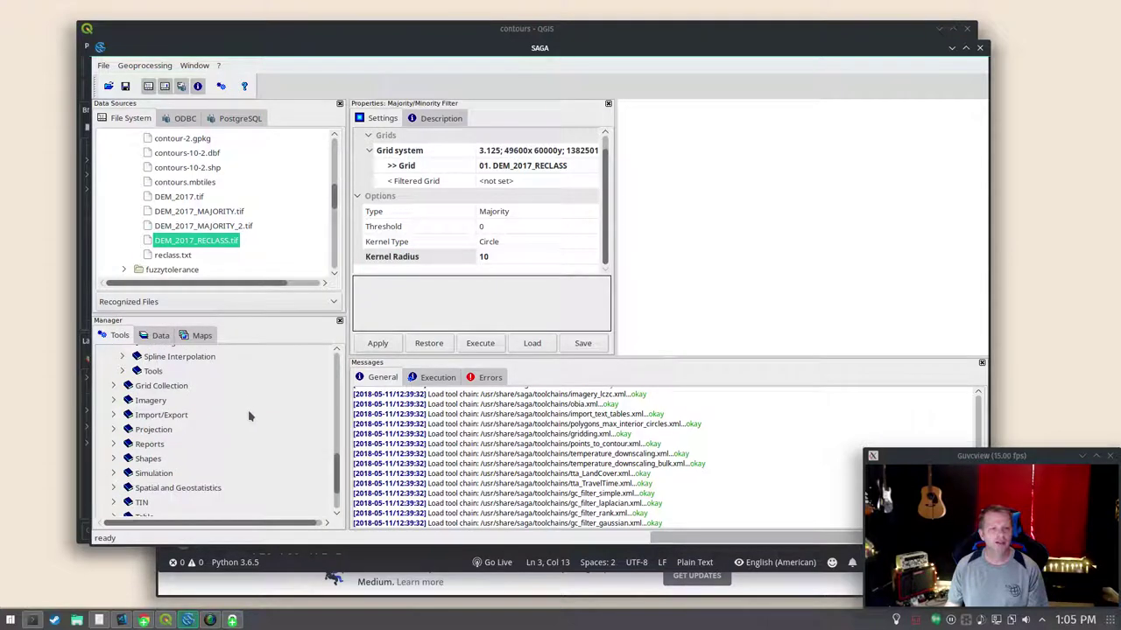
click(115, 415)
scroll(154, 417, down, 3)
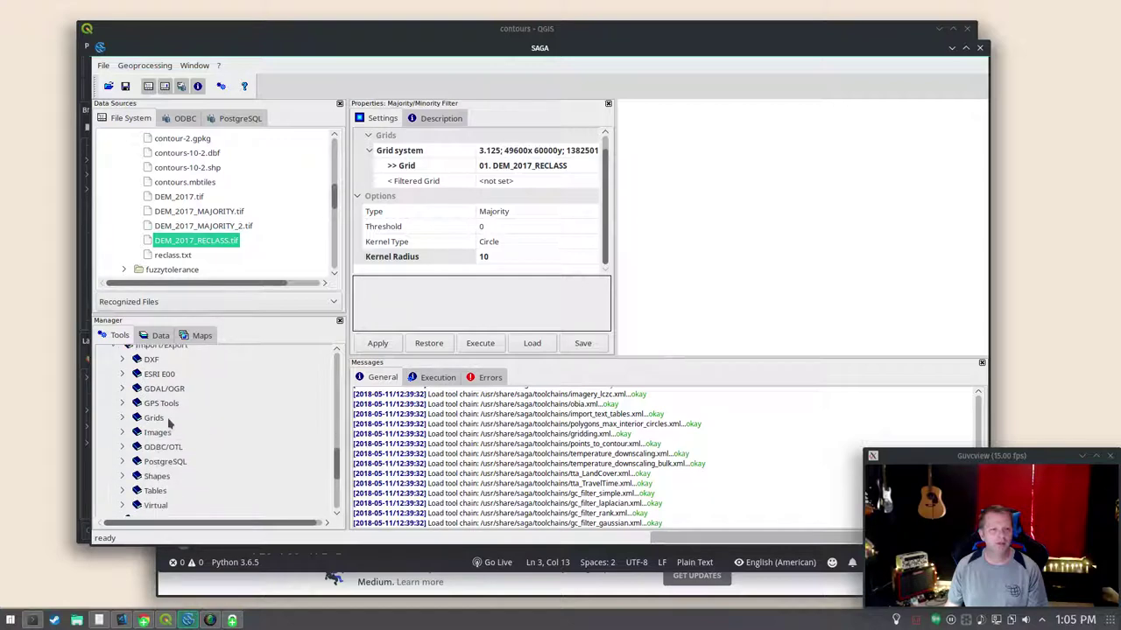
click(122, 389)
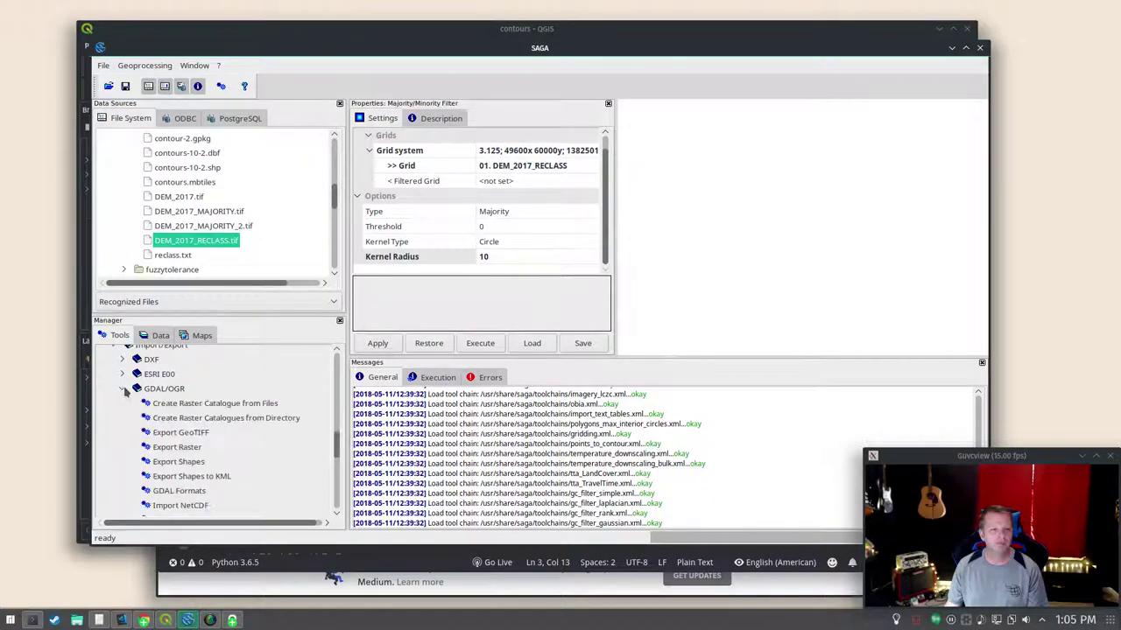
double_click(181, 432)
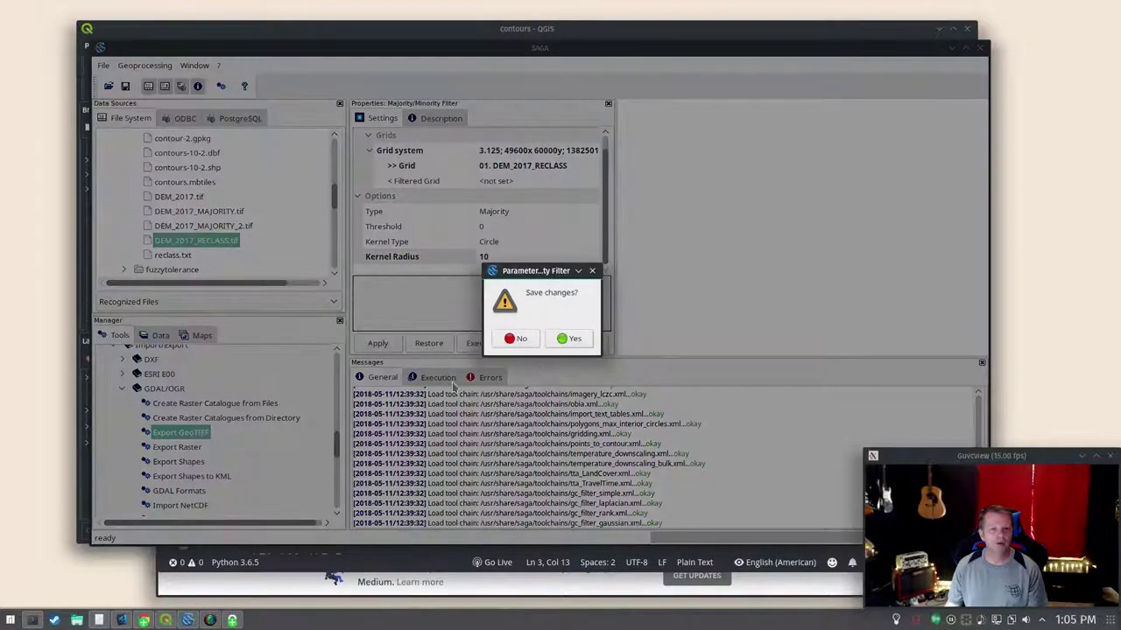
Step: Dismiss the filter-changes prompt and choose the 3.125 grid system for GeoTIFF export
click(521, 338)
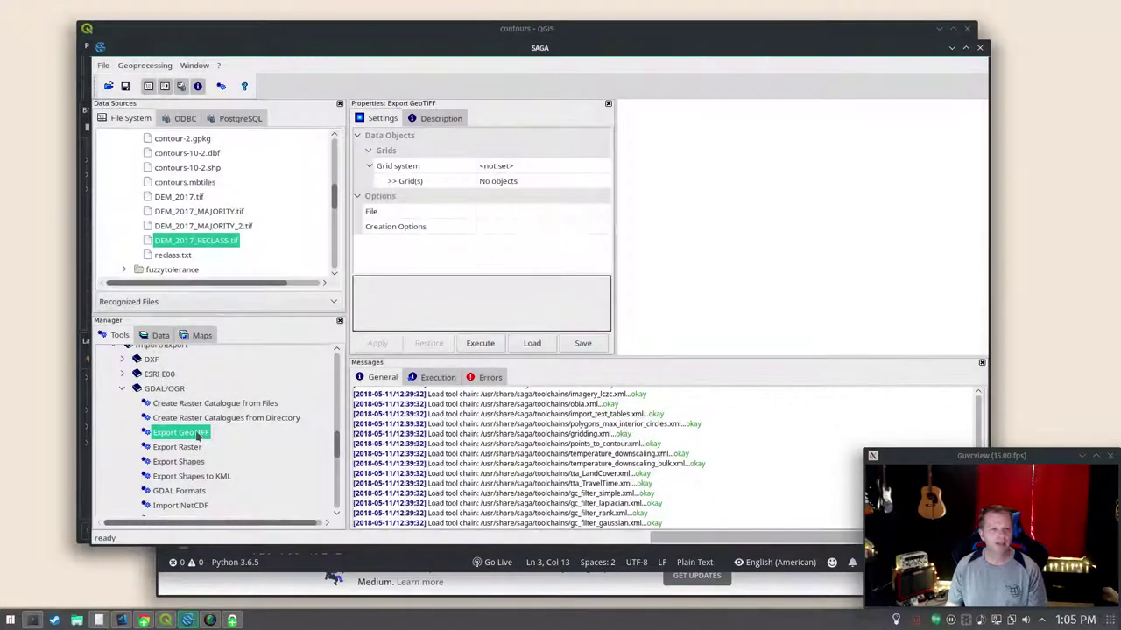
click(529, 166)
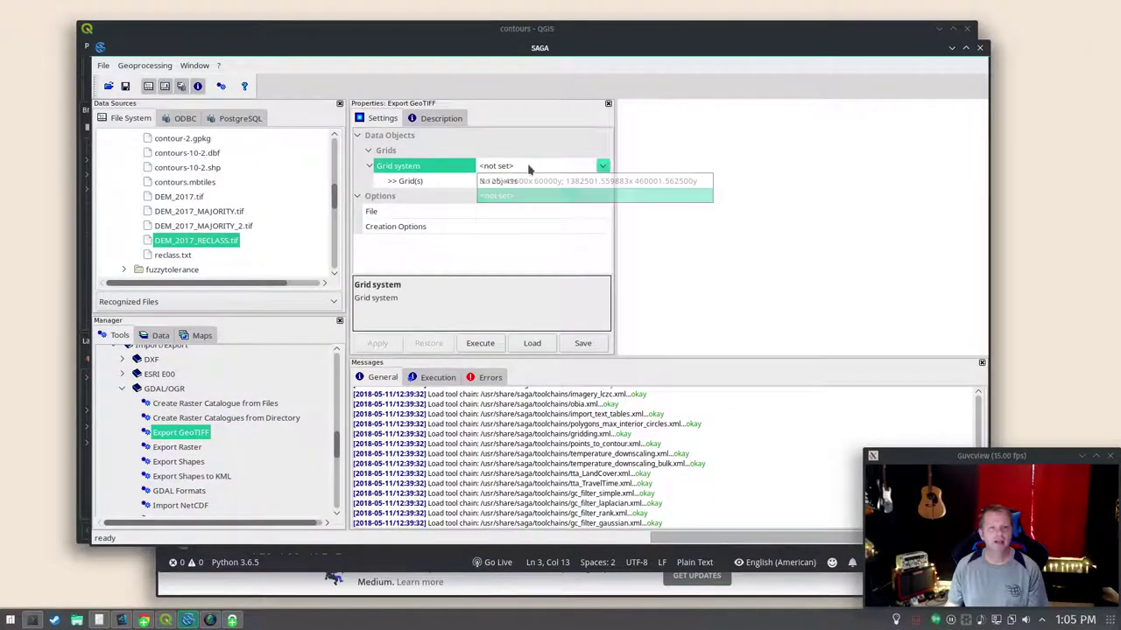
click(525, 181)
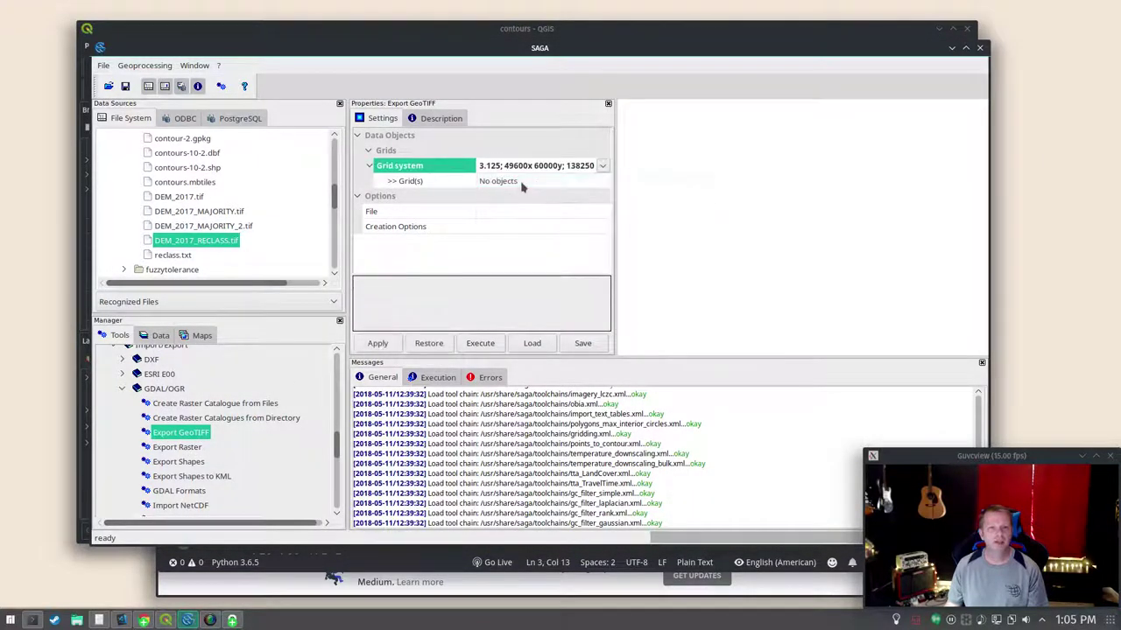
click(525, 182)
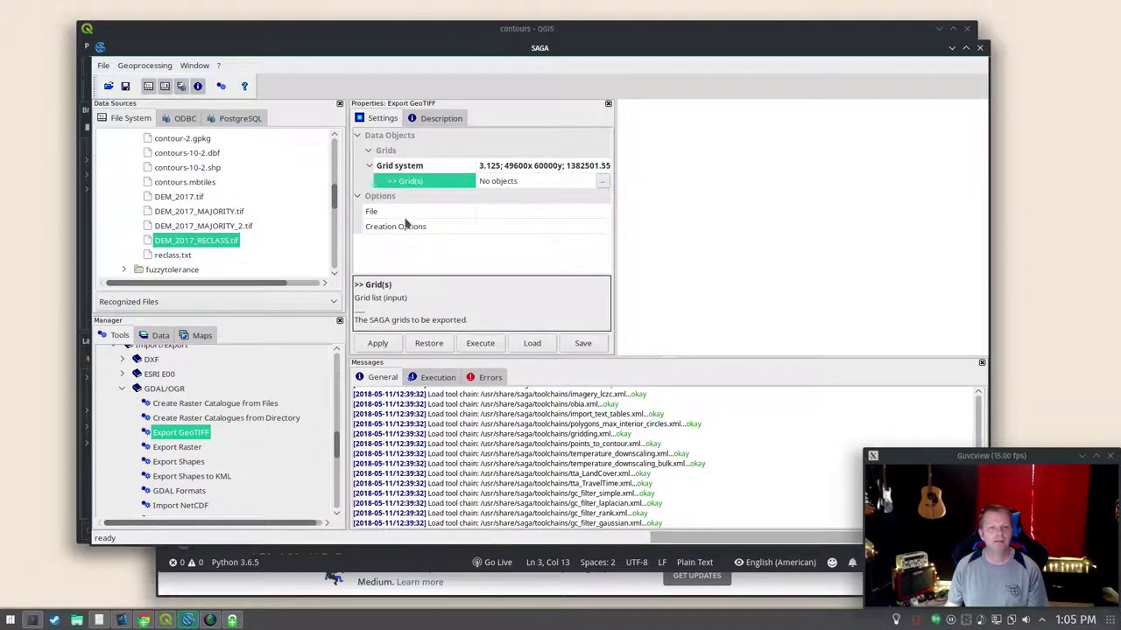
Step: Enter COMPRESS=LZW as the GeoTIFF creation option, then bring reclass.txt forward in VS Code
click(439, 212)
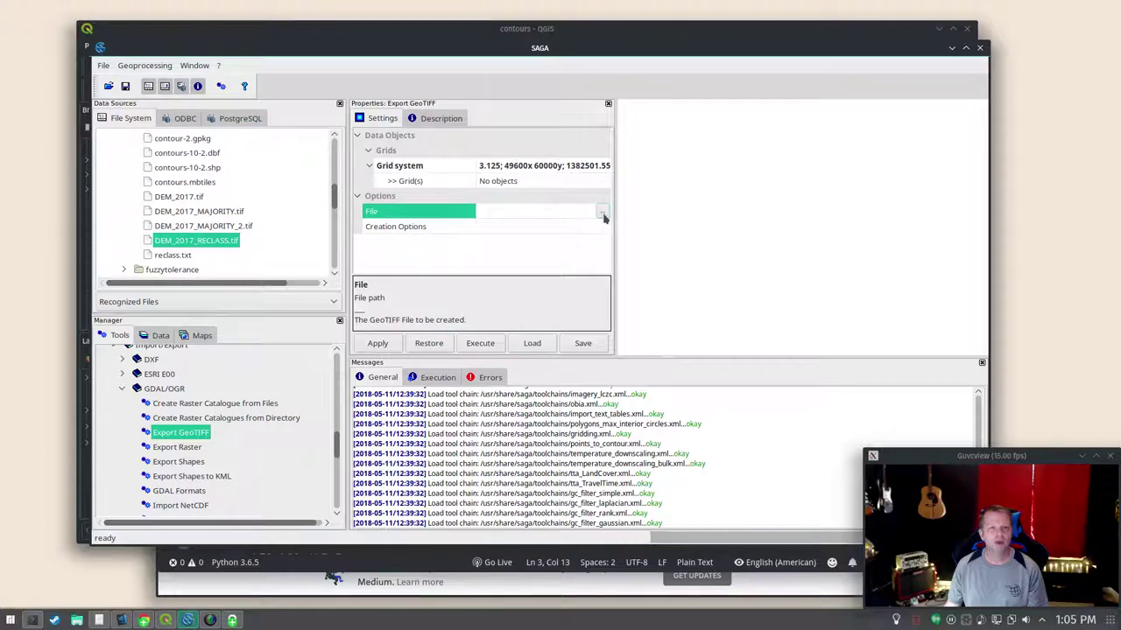
click(544, 226)
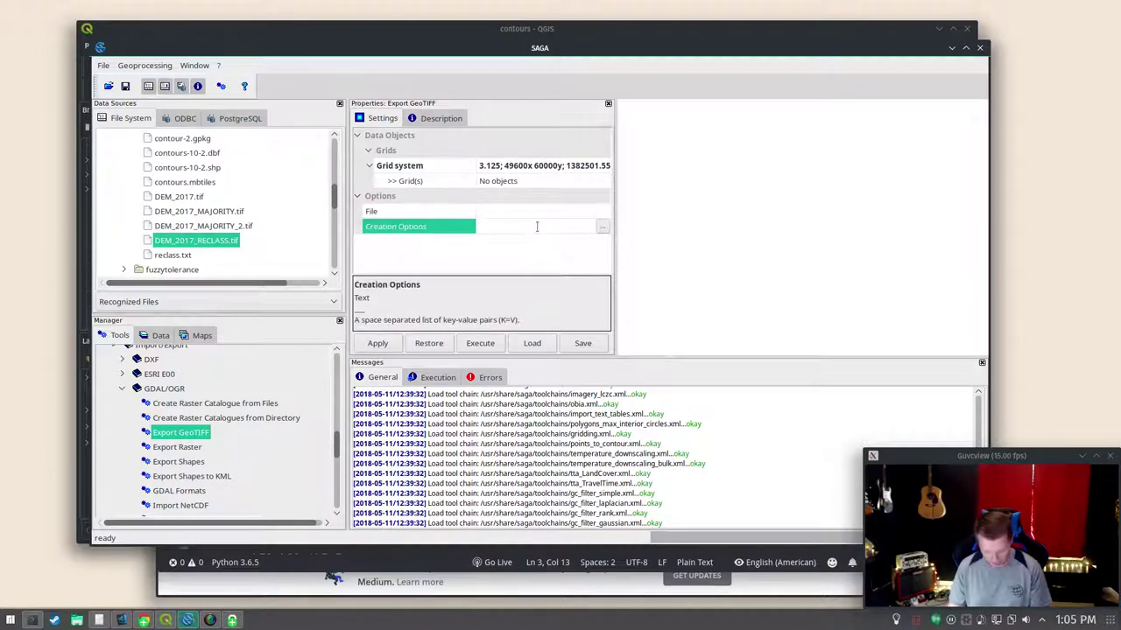
text(COMPRE)
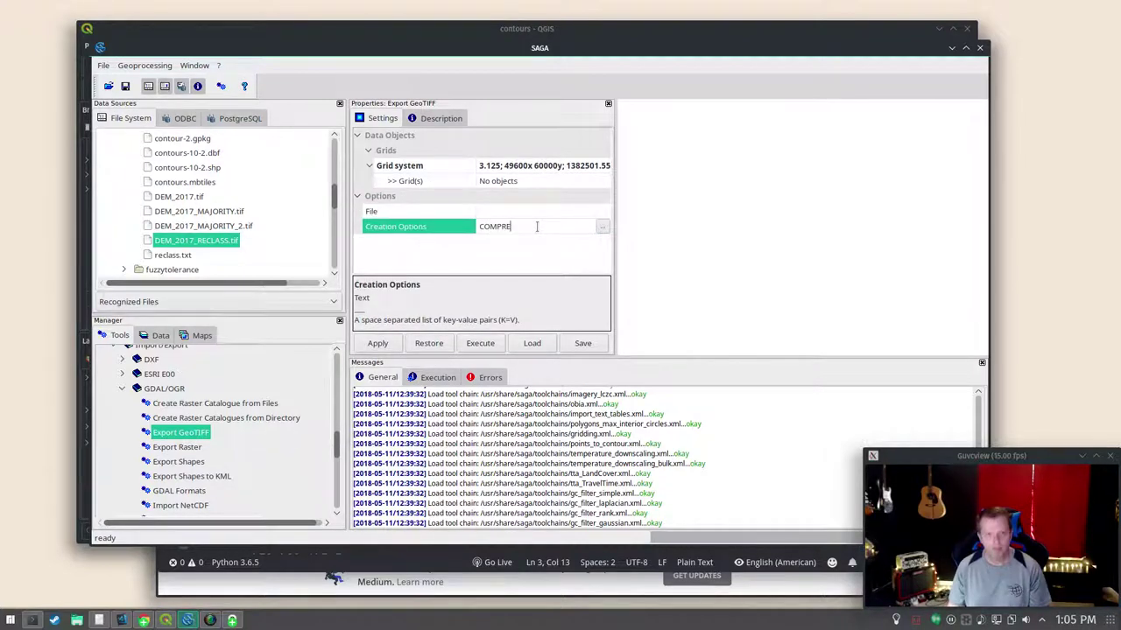
text(=LZW)
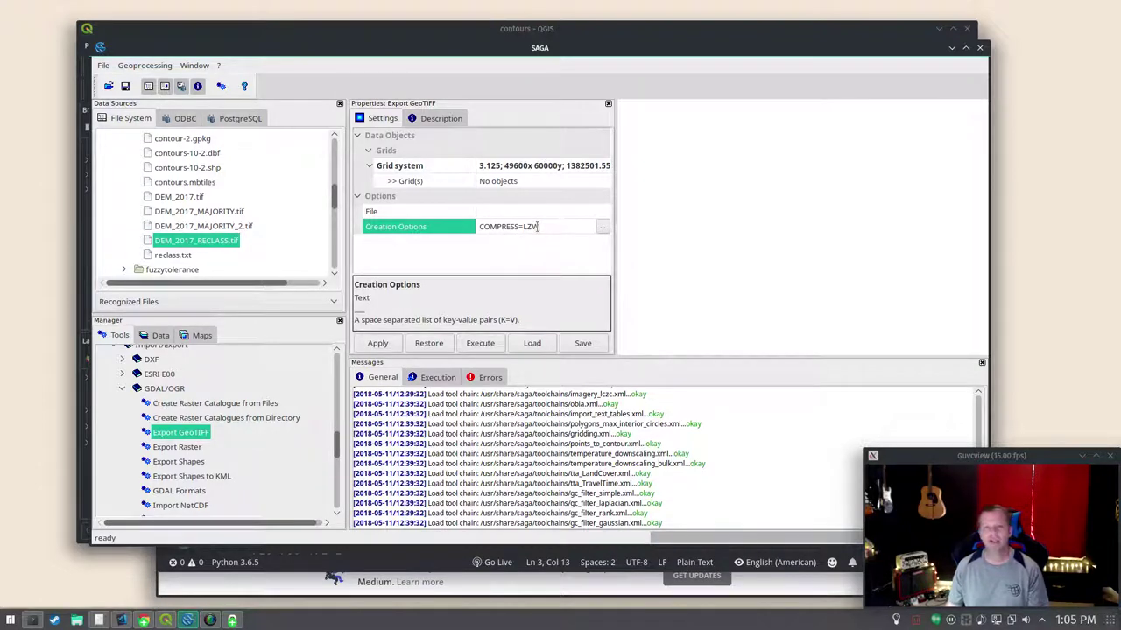
key(Return)
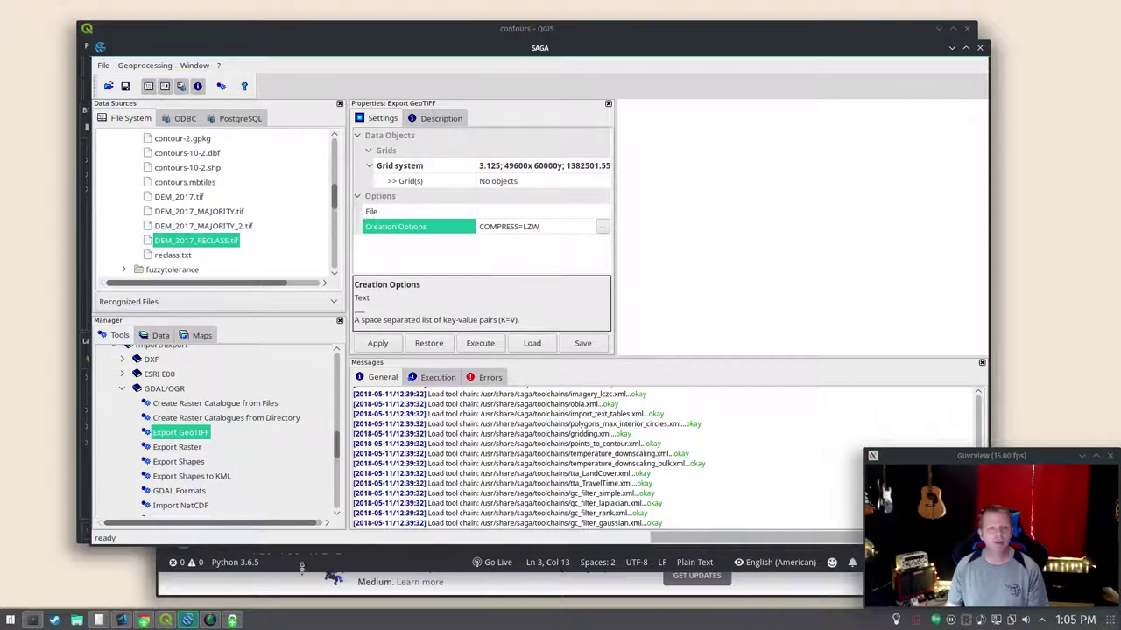
click(306, 571)
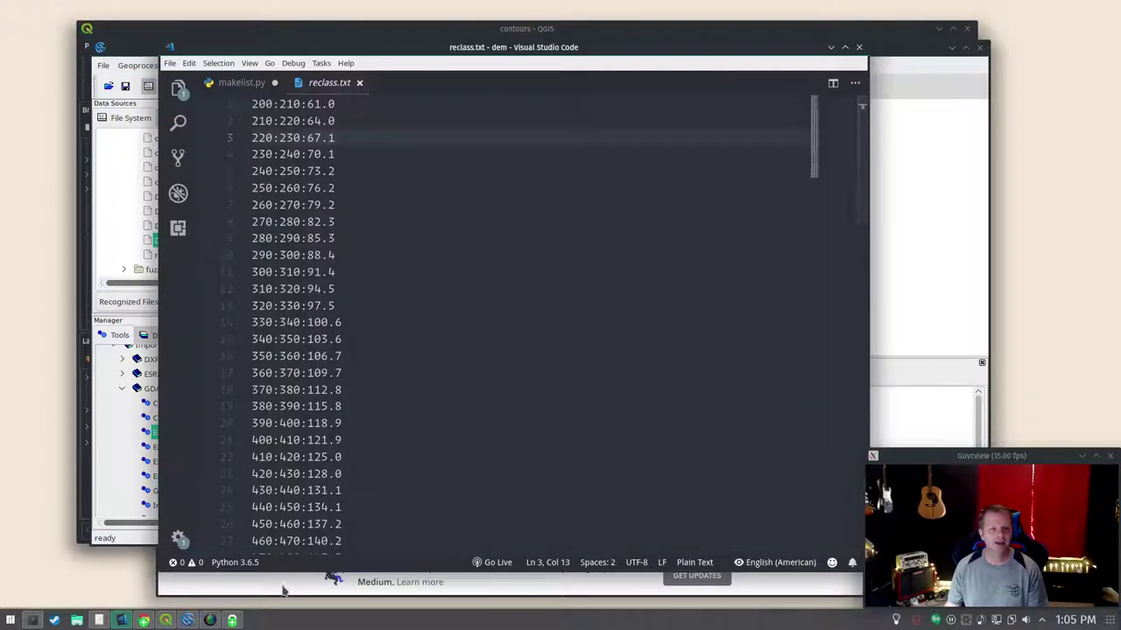
Step: Toggle layer visibility until DEM_2017_MAJORITY_2, Recoded and DEM_2017 all show on the map
click(166, 619)
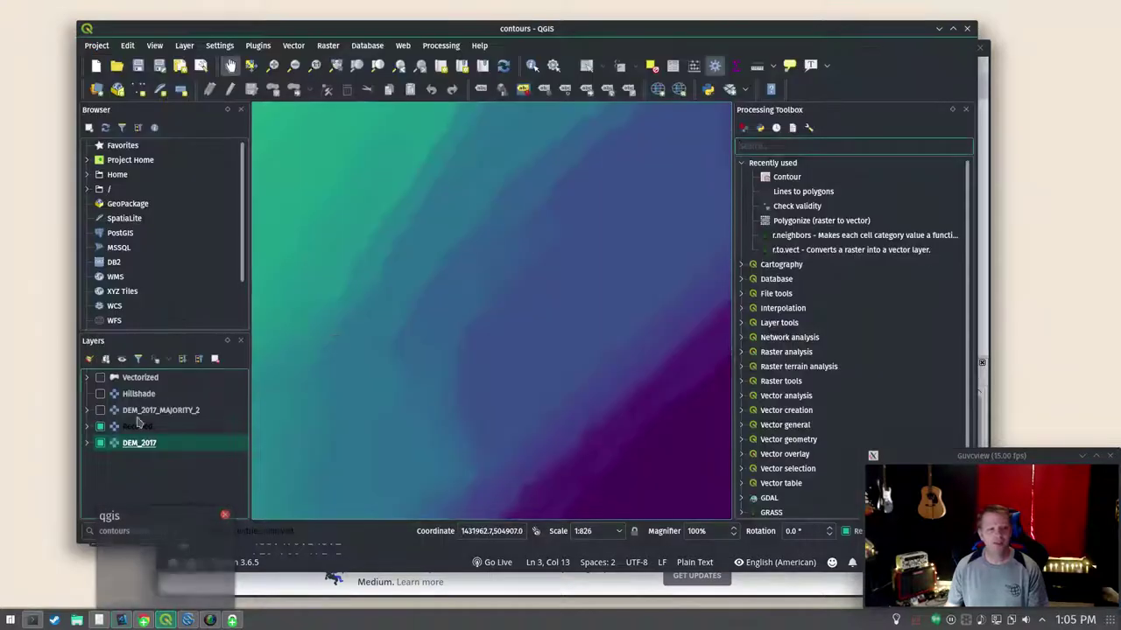
click(101, 428)
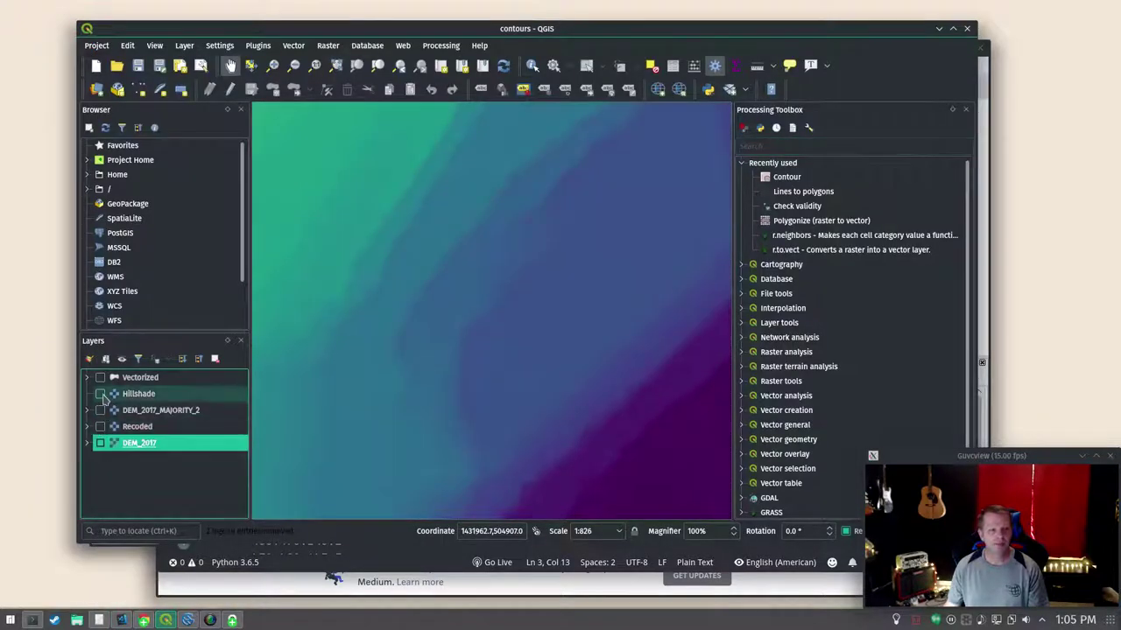
click(102, 411)
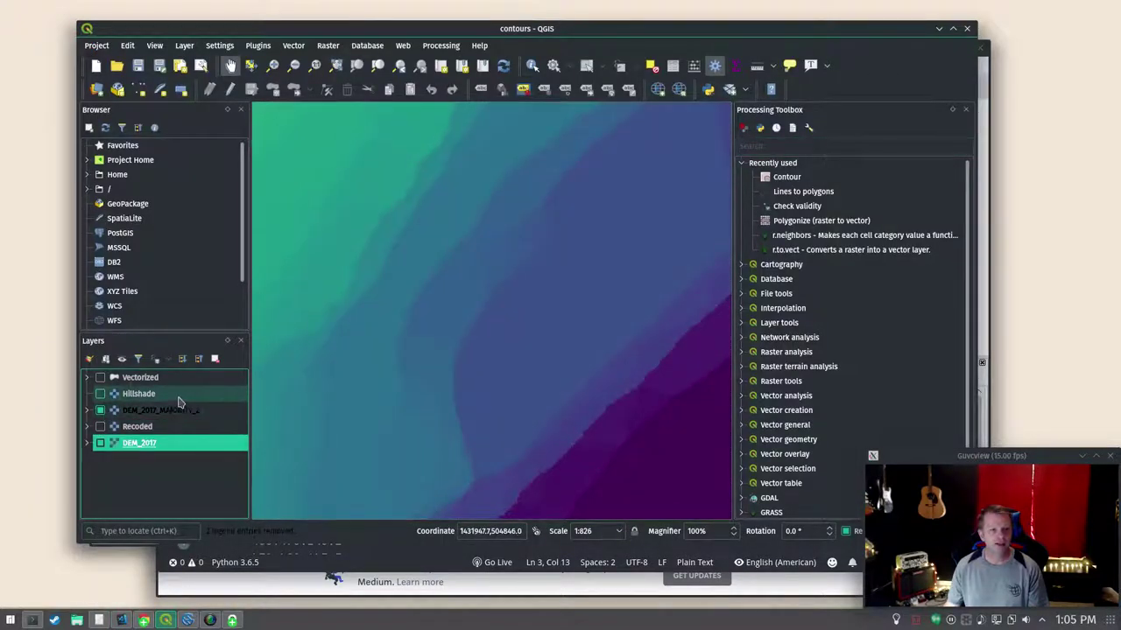
click(101, 426)
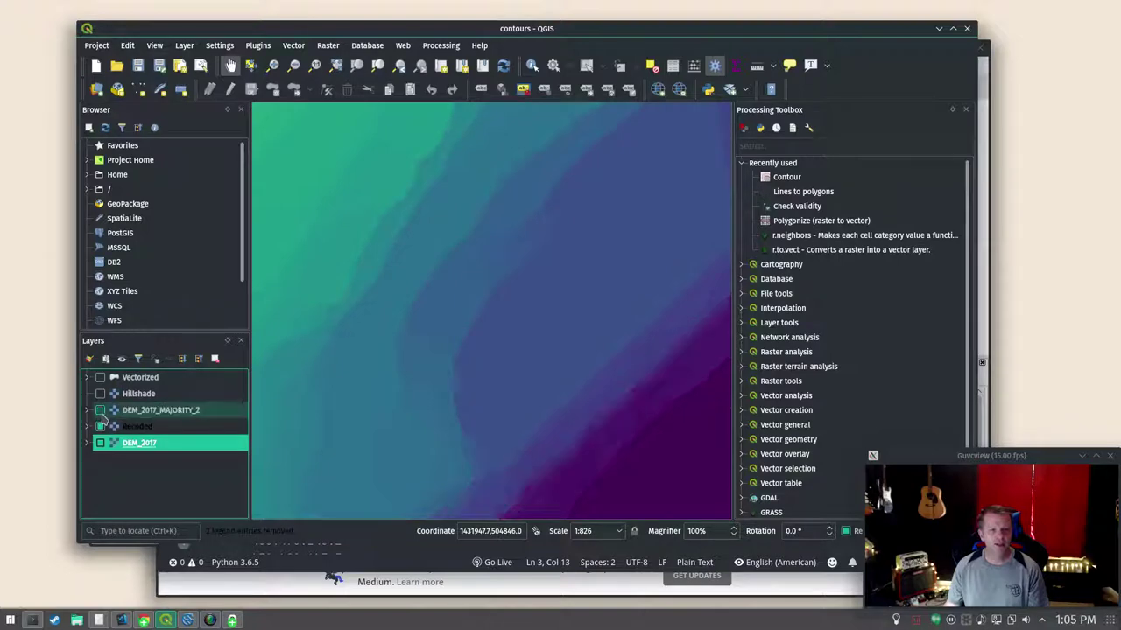
click(101, 411)
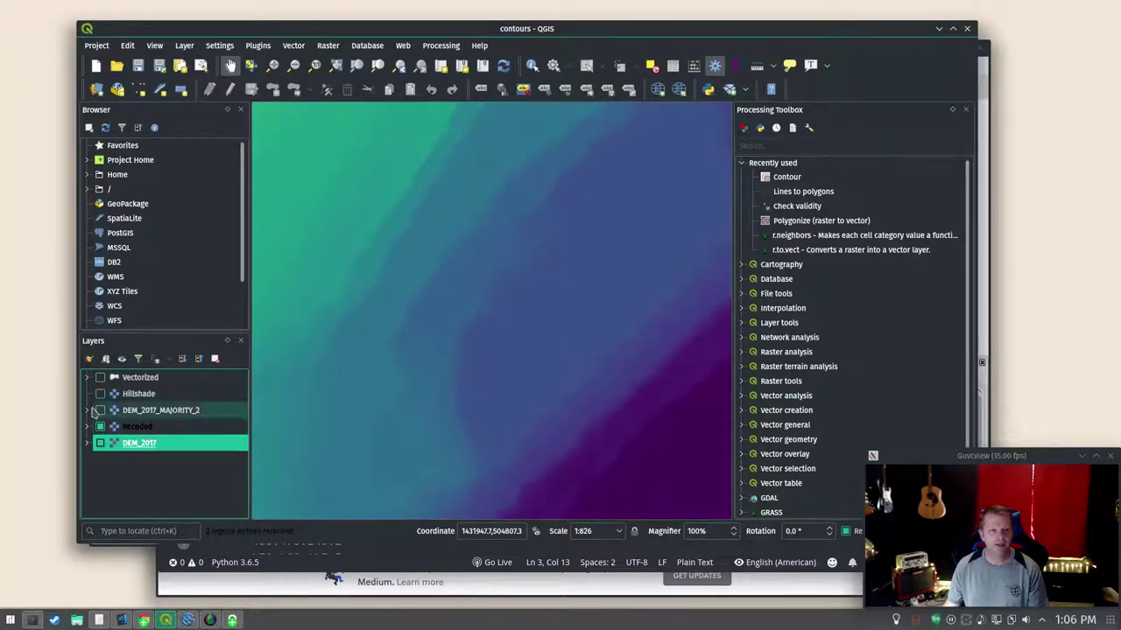
click(100, 410)
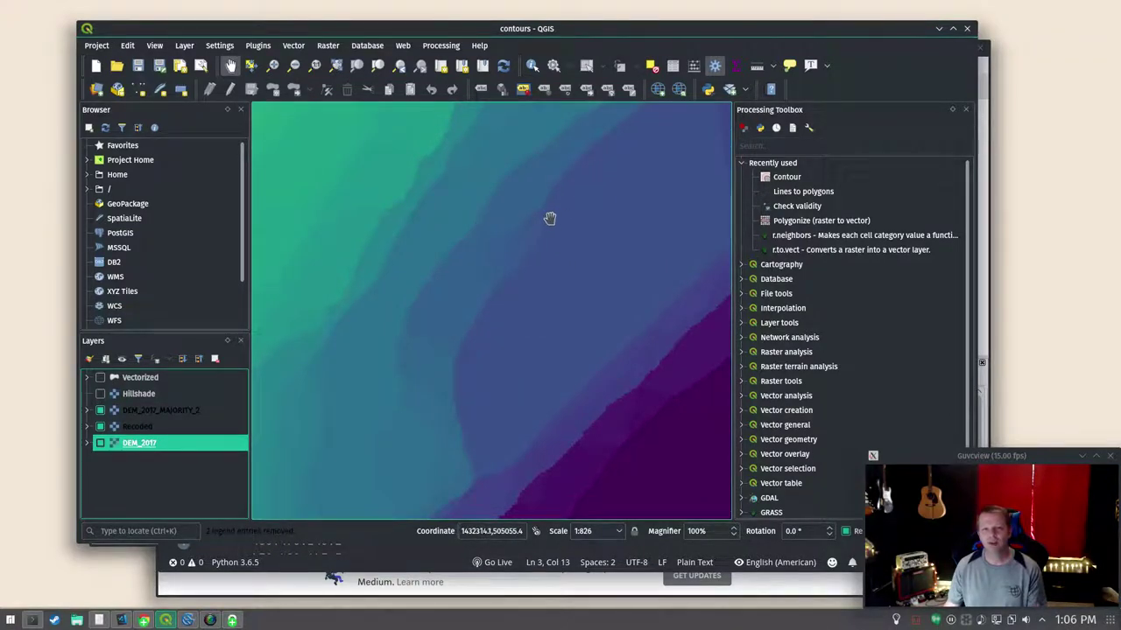
click(100, 410)
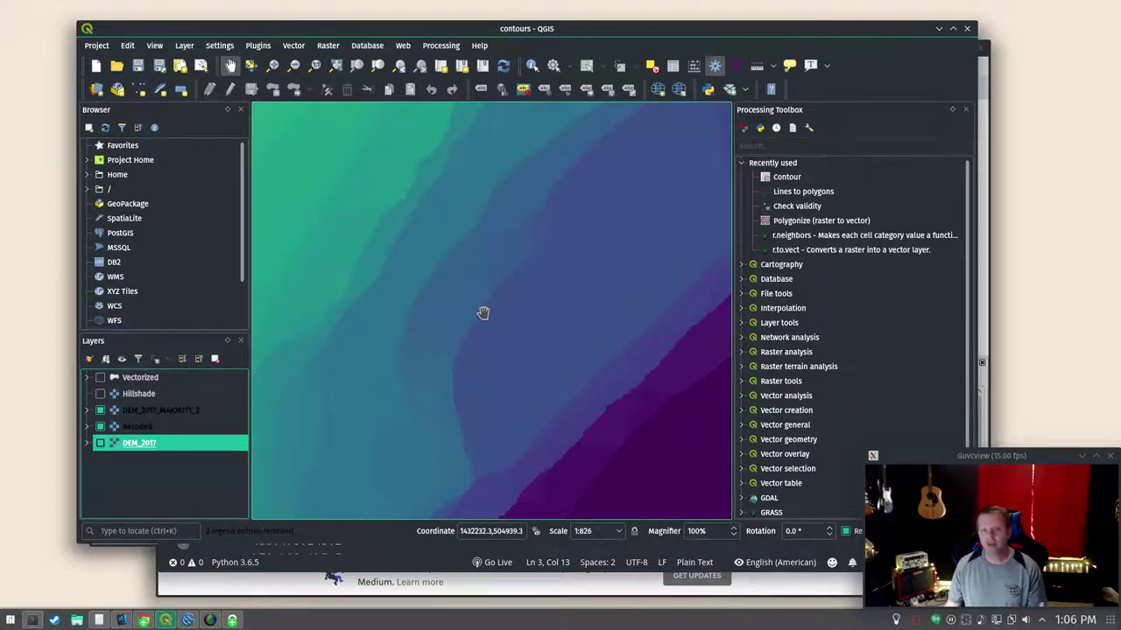
click(781, 146)
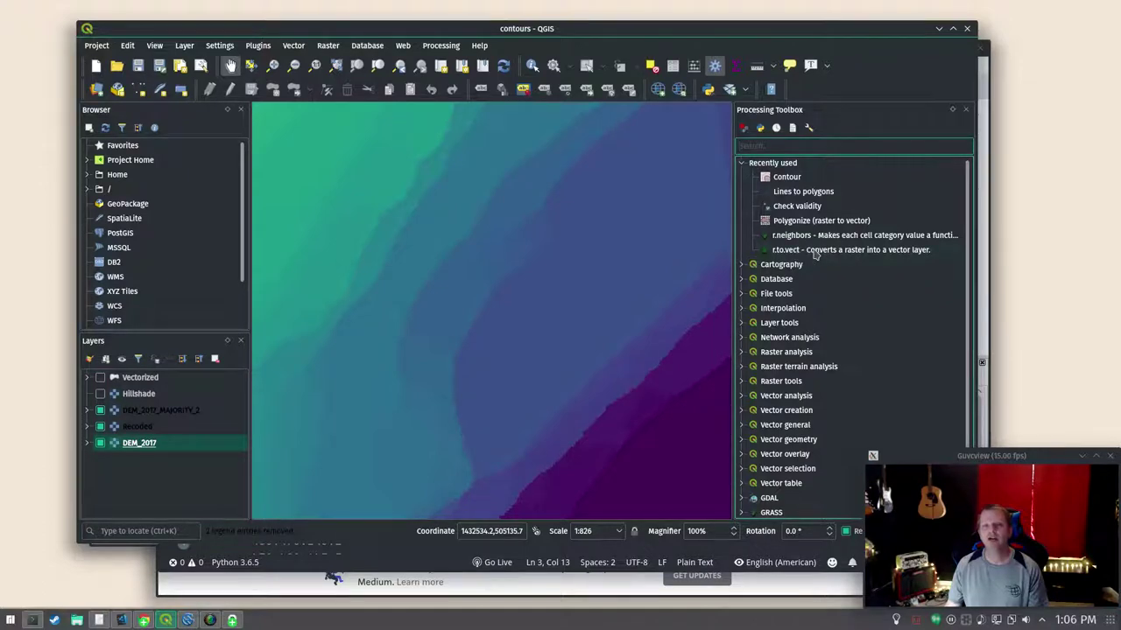
Step: Configure r.to.vect on DEM_2017_MAJORITY_2 with column 'elev' and smoothed corners, then close it
double_click(814, 252)
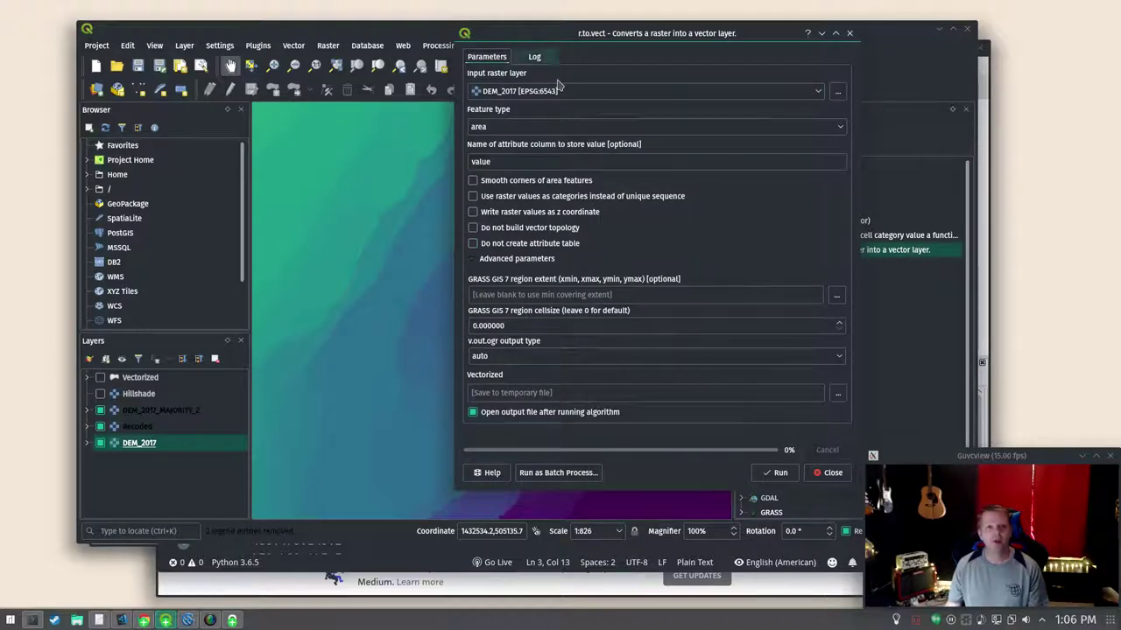
click(814, 91)
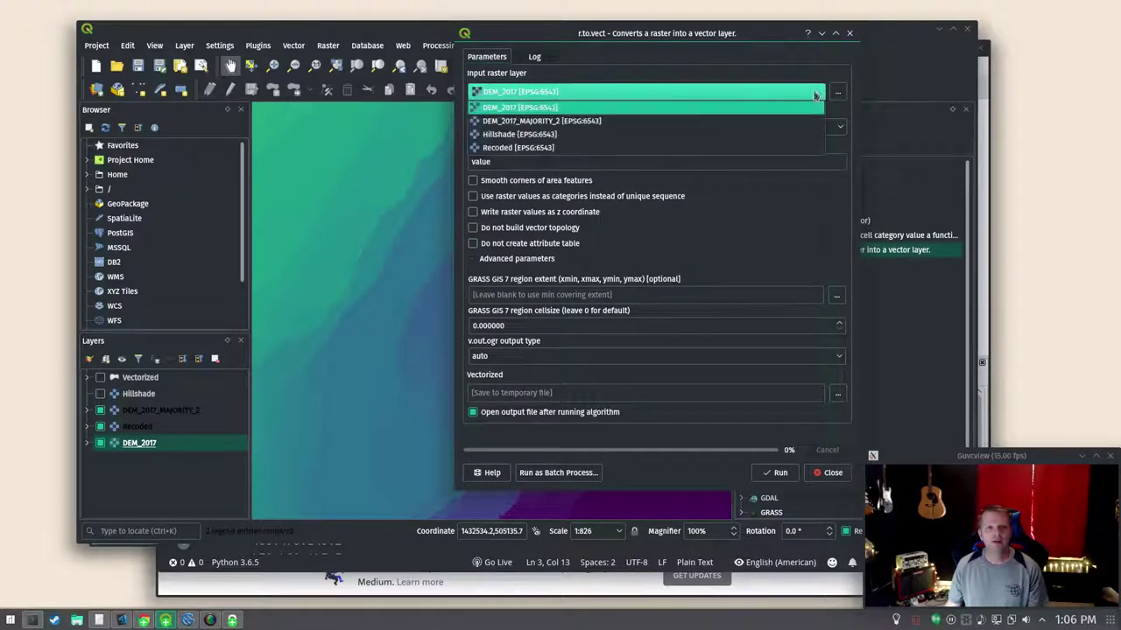
click(613, 121)
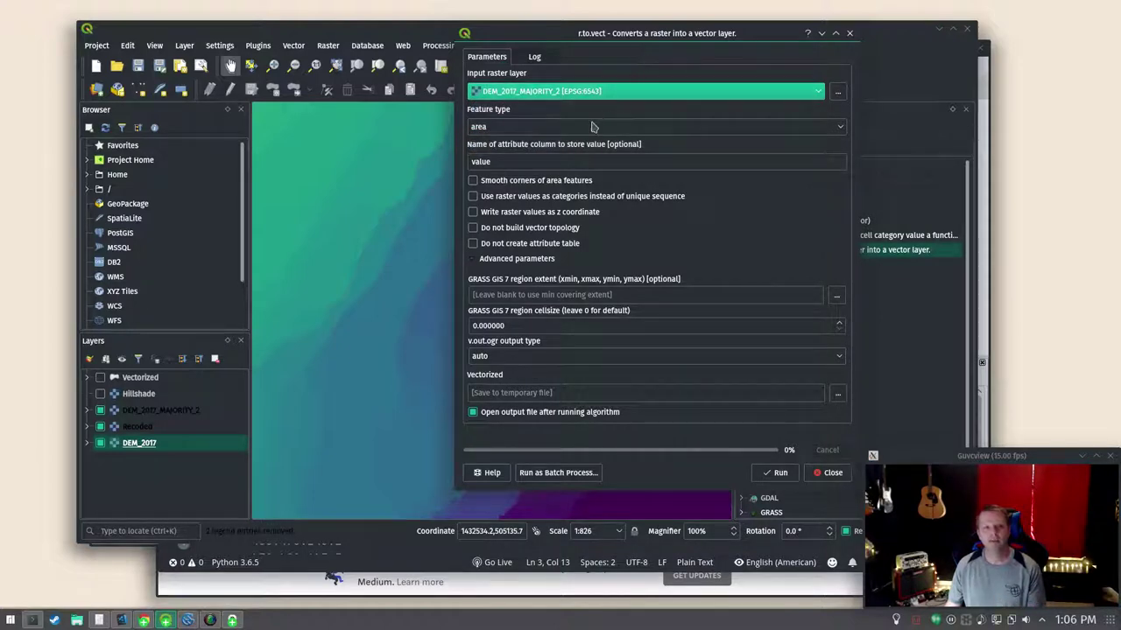
drag(514, 162, 459, 162)
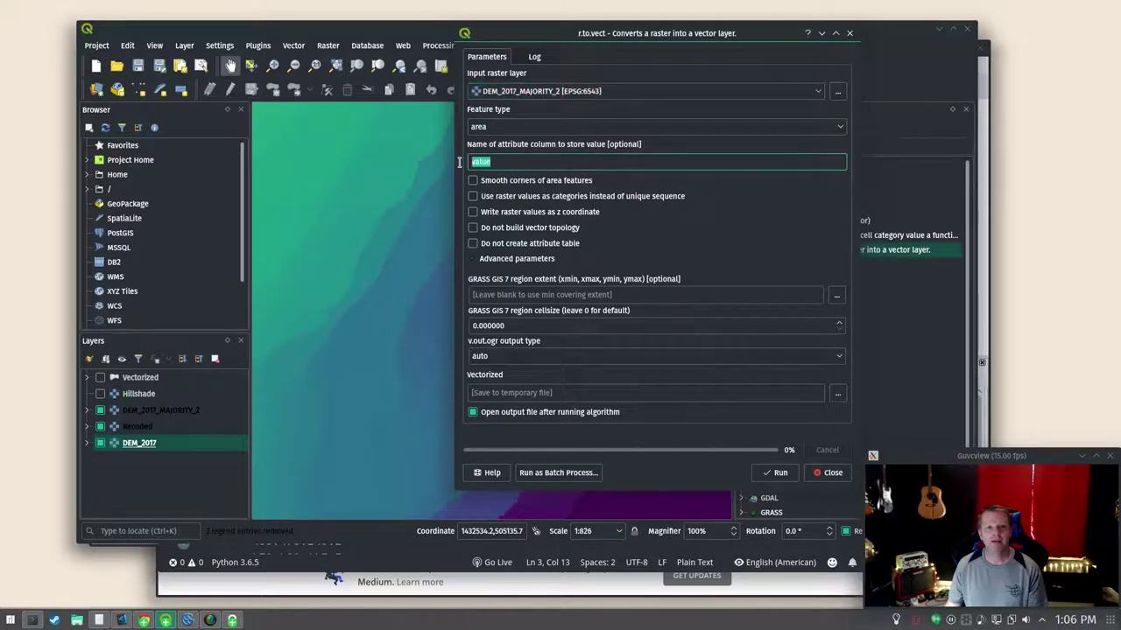
text(E)
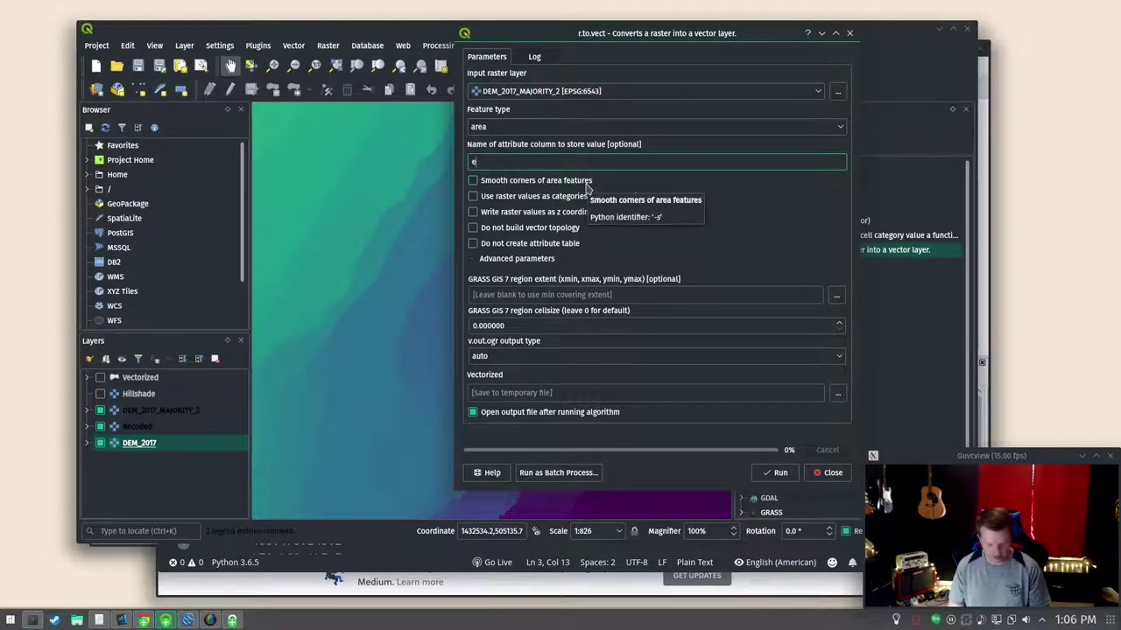
click(495, 182)
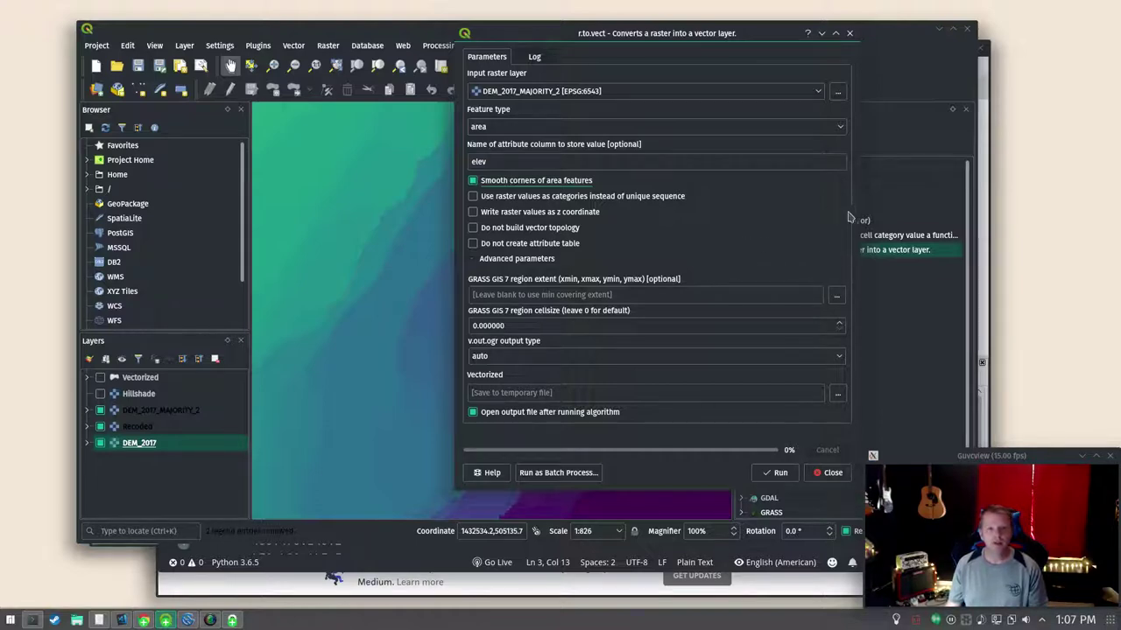
click(475, 259)
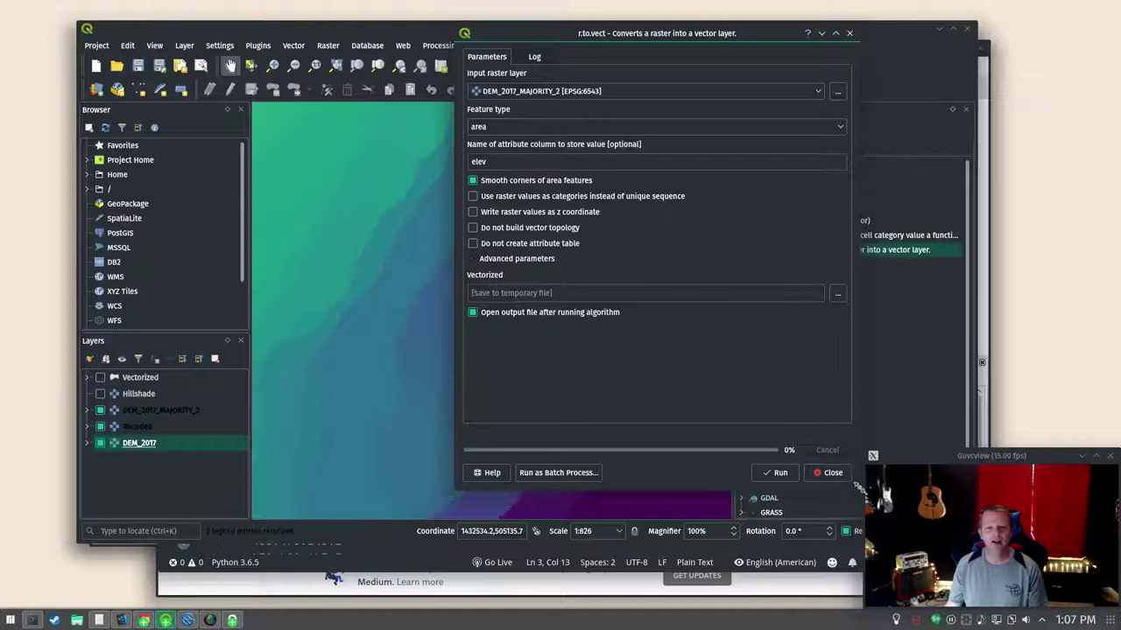
click(832, 473)
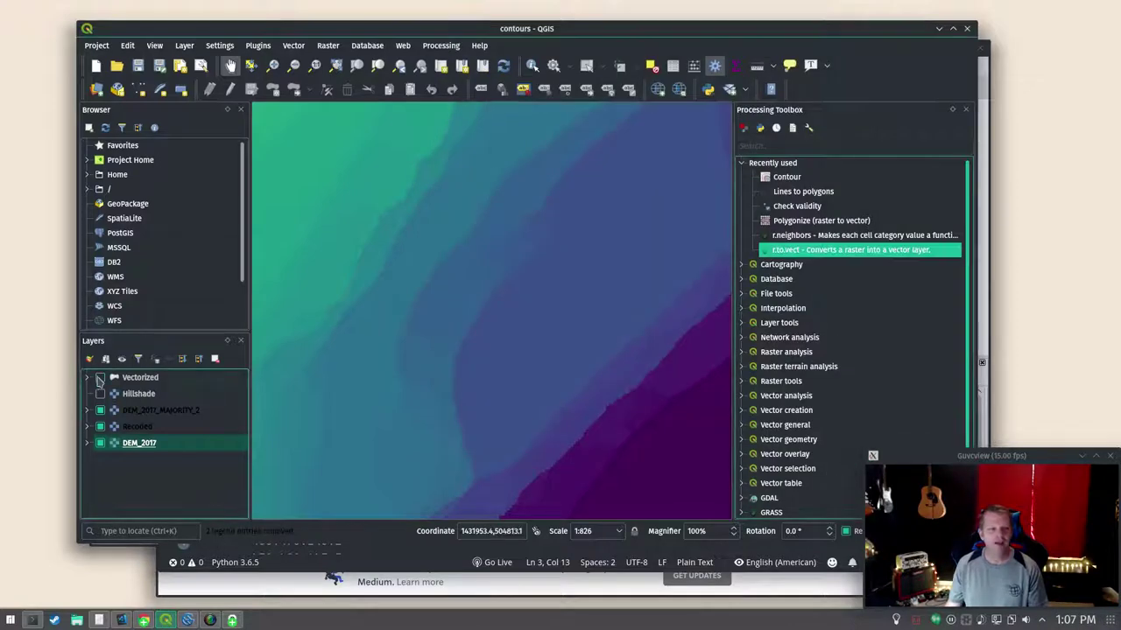
Step: Turn on the Vectorized layer and pan the map to centre the purple low area
click(99, 377)
click(100, 377)
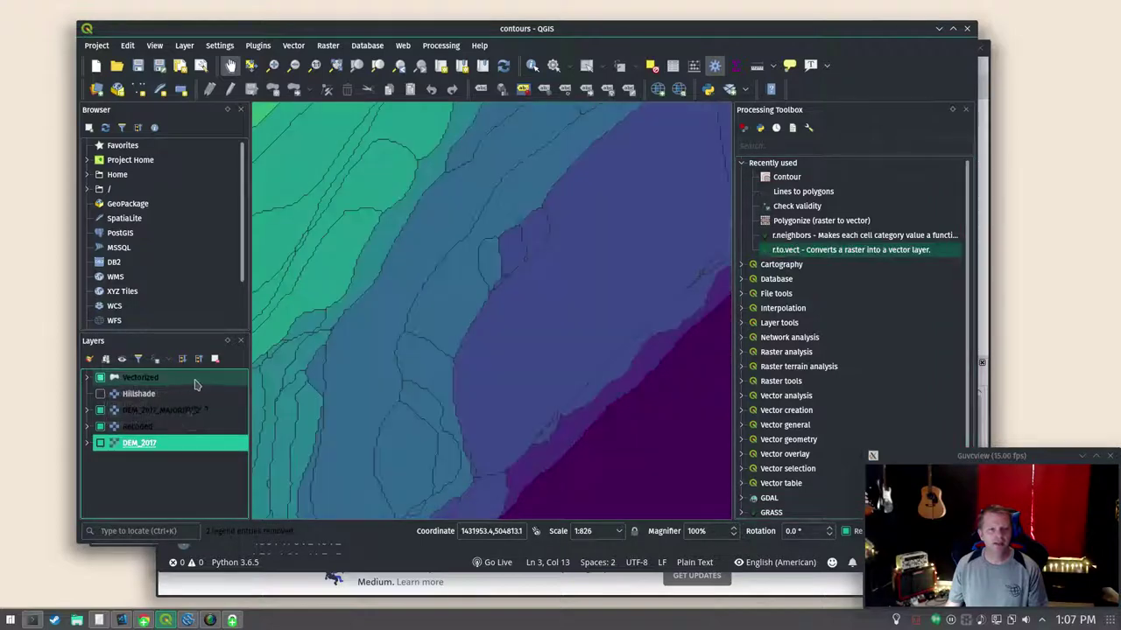
scroll(403, 294, up, 1)
scroll(403, 294, down, 1)
scroll(456, 323, down, 2)
scroll(438, 333, up, 2)
scroll(528, 305, down, 1)
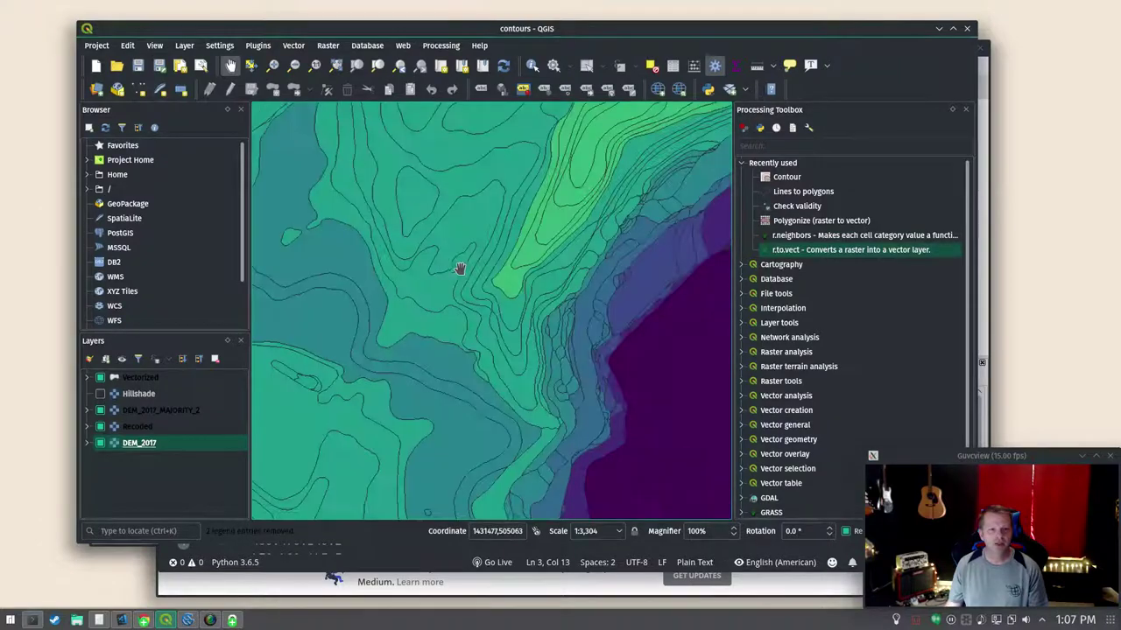
drag(448, 262, 472, 301)
scroll(475, 277, up, 2)
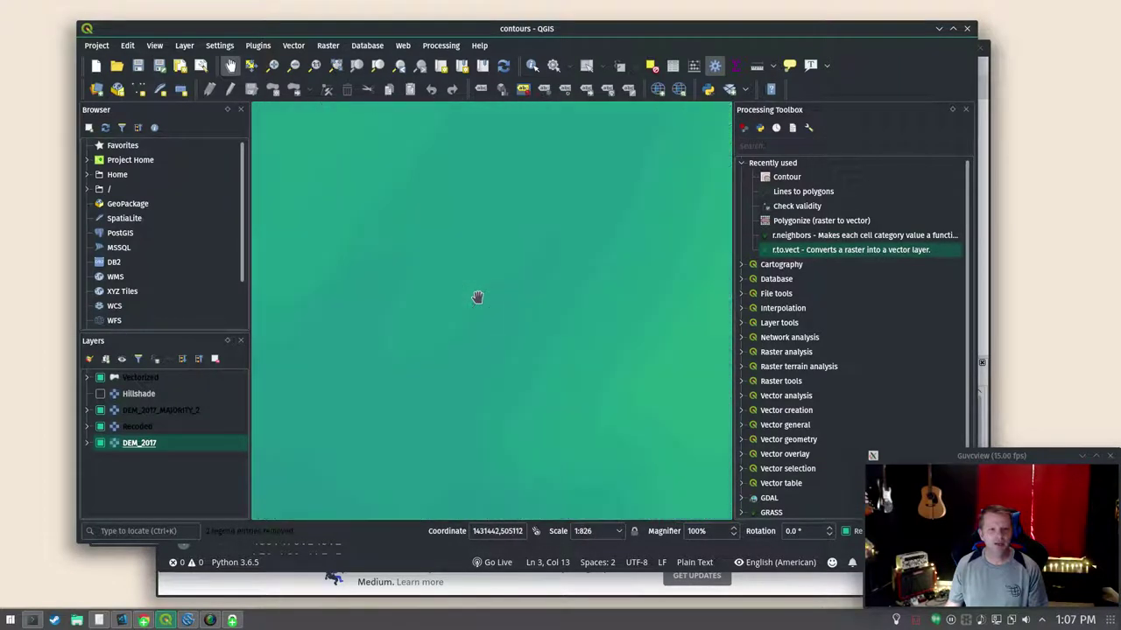
scroll(480, 295, up, 1)
drag(559, 244, 385, 272)
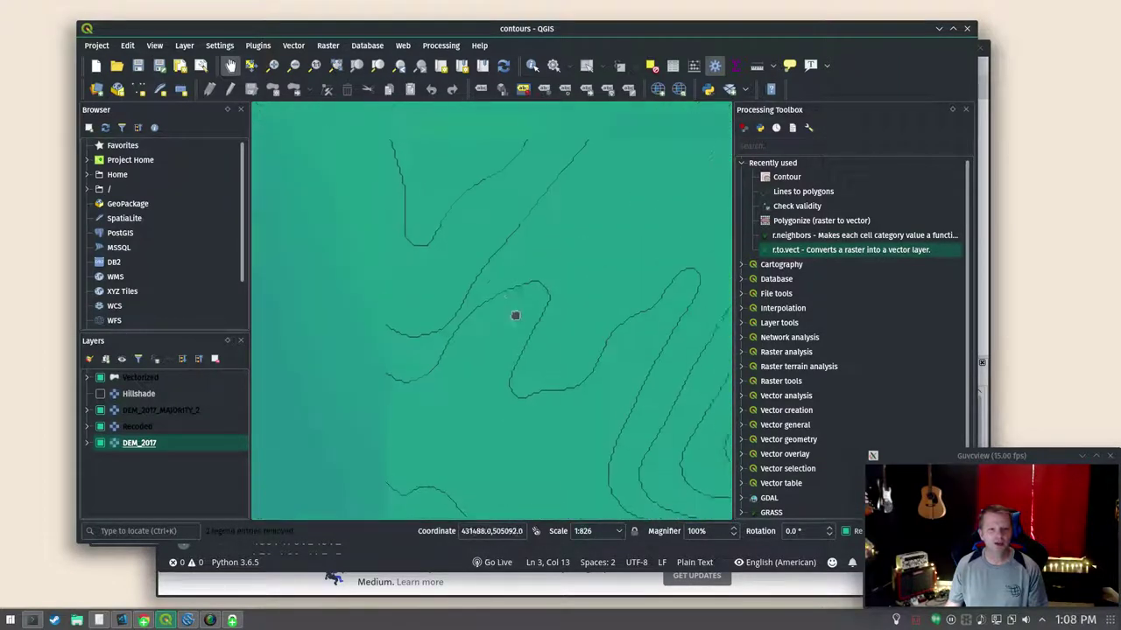
mouse_move(508, 315)
mouse_down()
mouse_move(455, 210)
mouse_move(483, 275)
mouse_up()
scroll(483, 275, down, 1)
scroll(534, 298, down, 2)
scroll(612, 302, down, 1)
drag(665, 350, 563, 308)
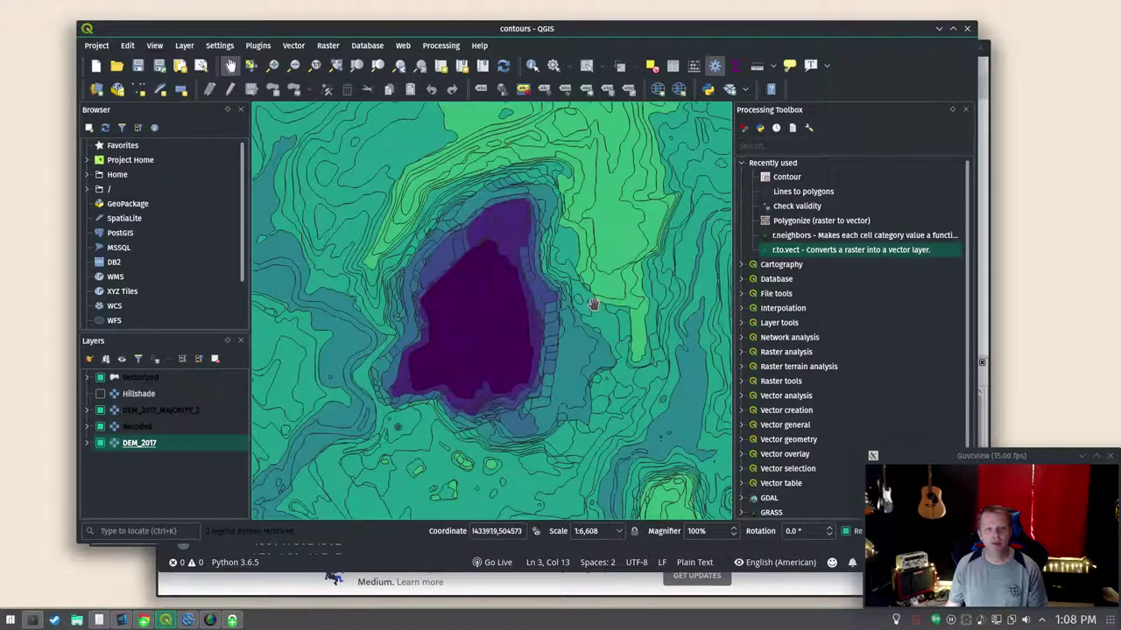
click(140, 377)
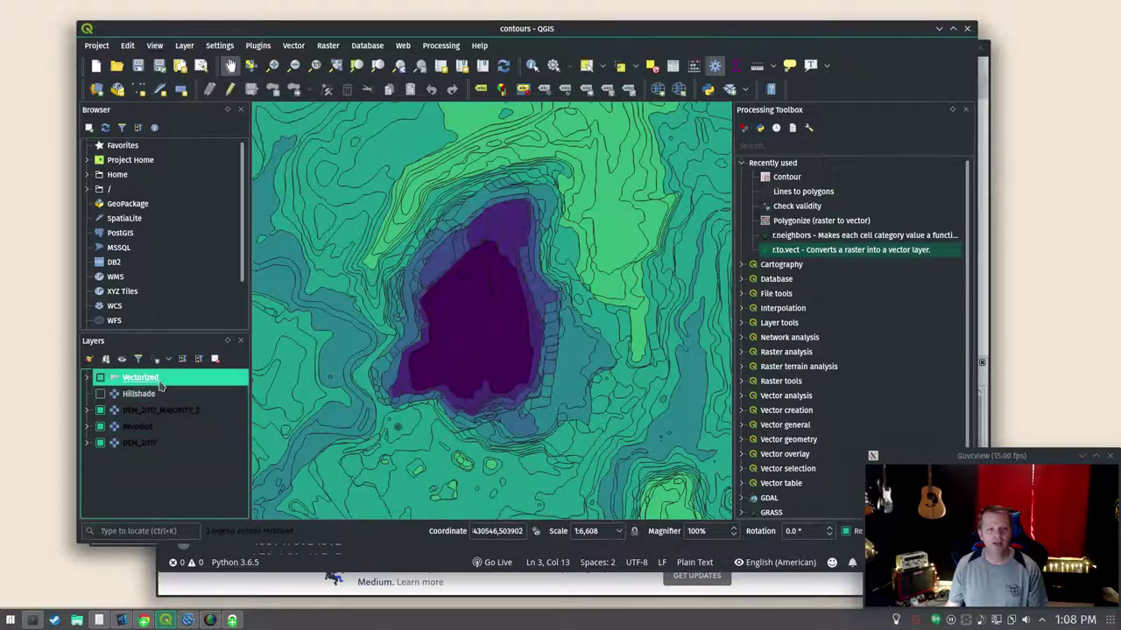
right_click(147, 377)
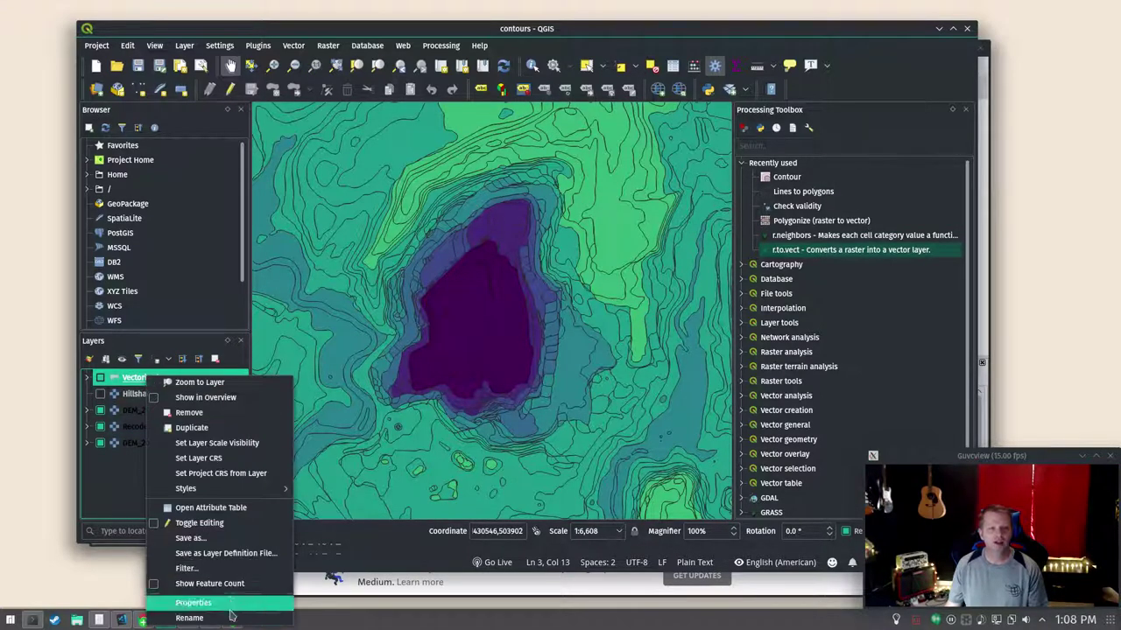
click(217, 539)
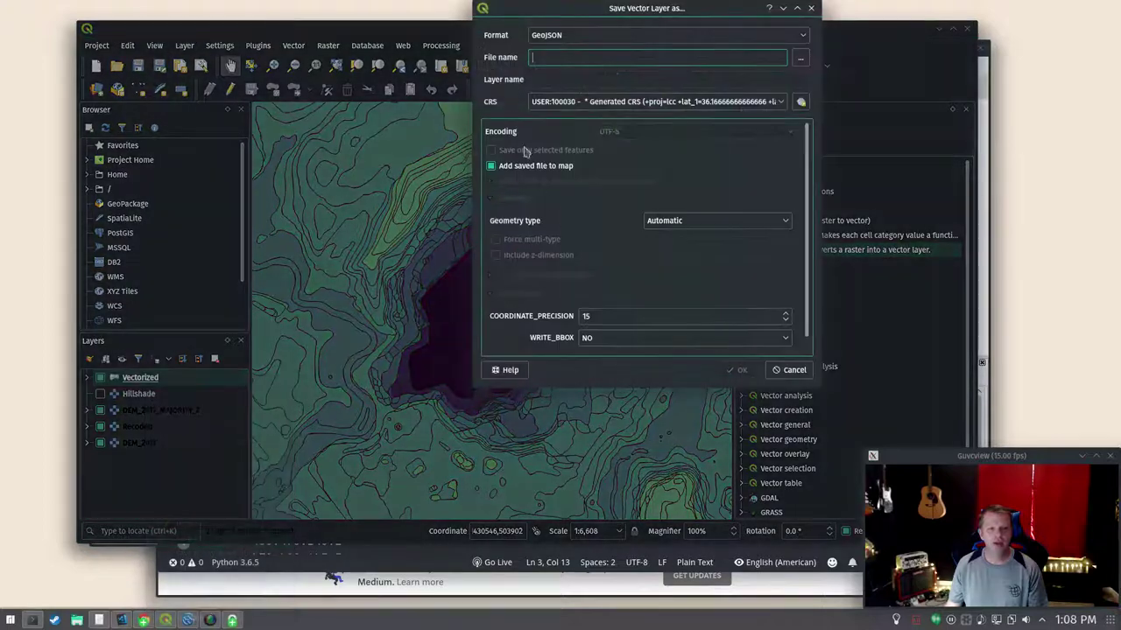
click(656, 101)
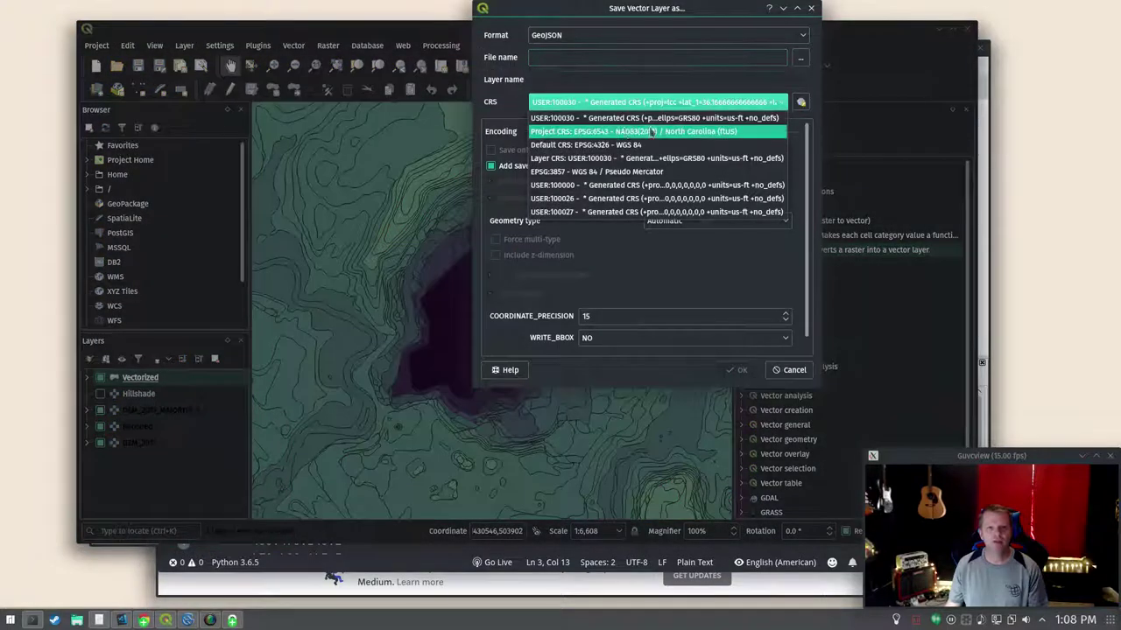
click(623, 145)
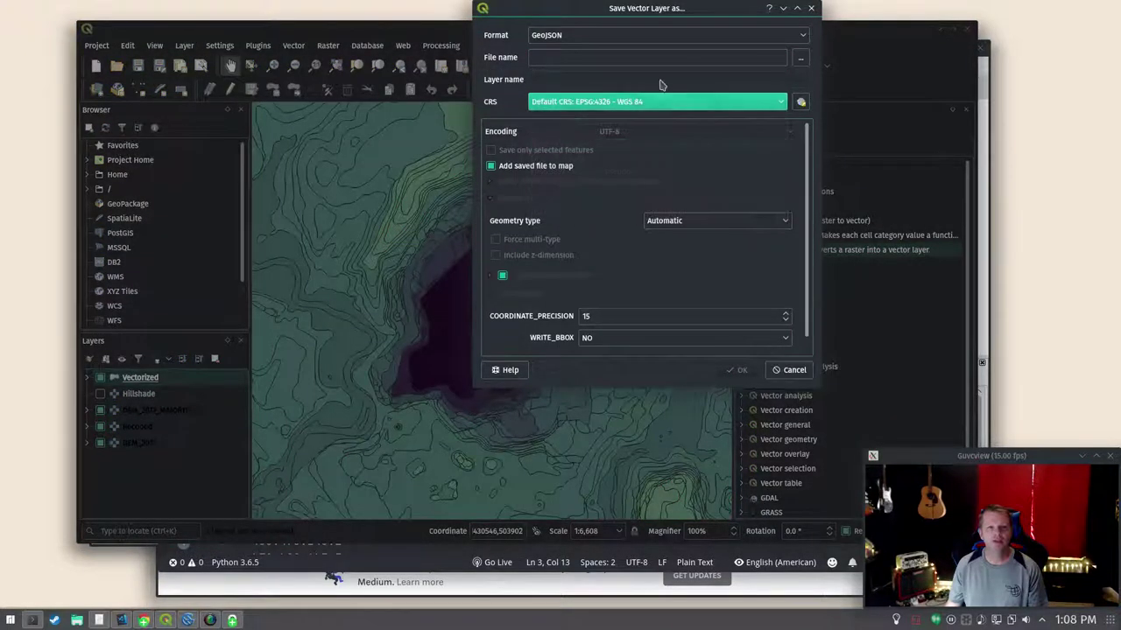
click(666, 57)
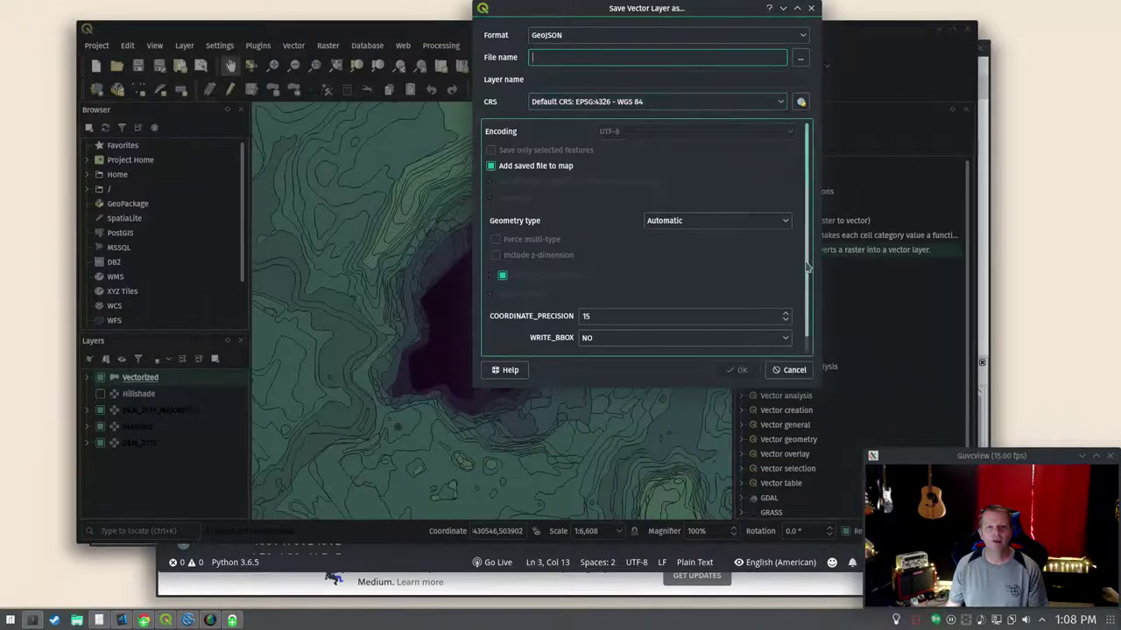
drag(809, 259, 809, 288)
double_click(586, 299)
text(1)
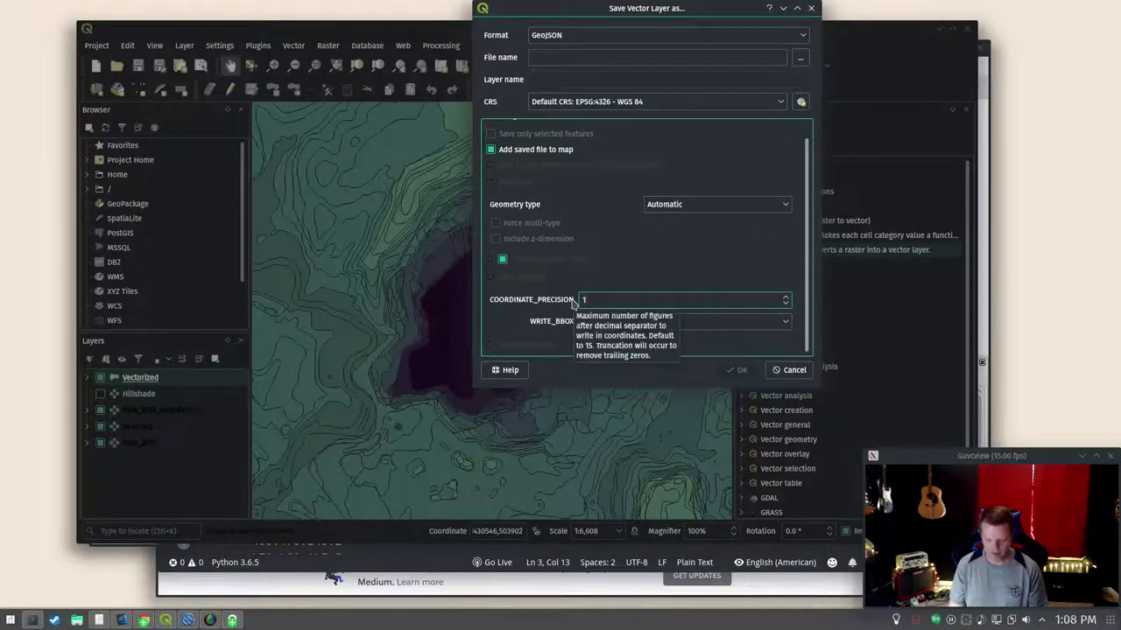
text(0)
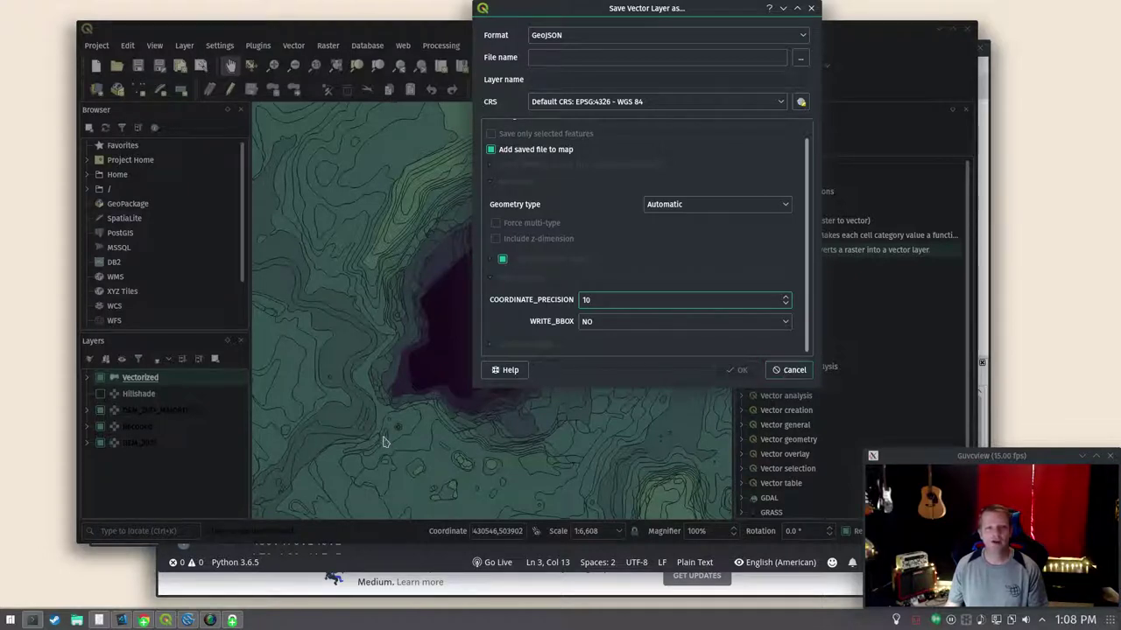
click(786, 369)
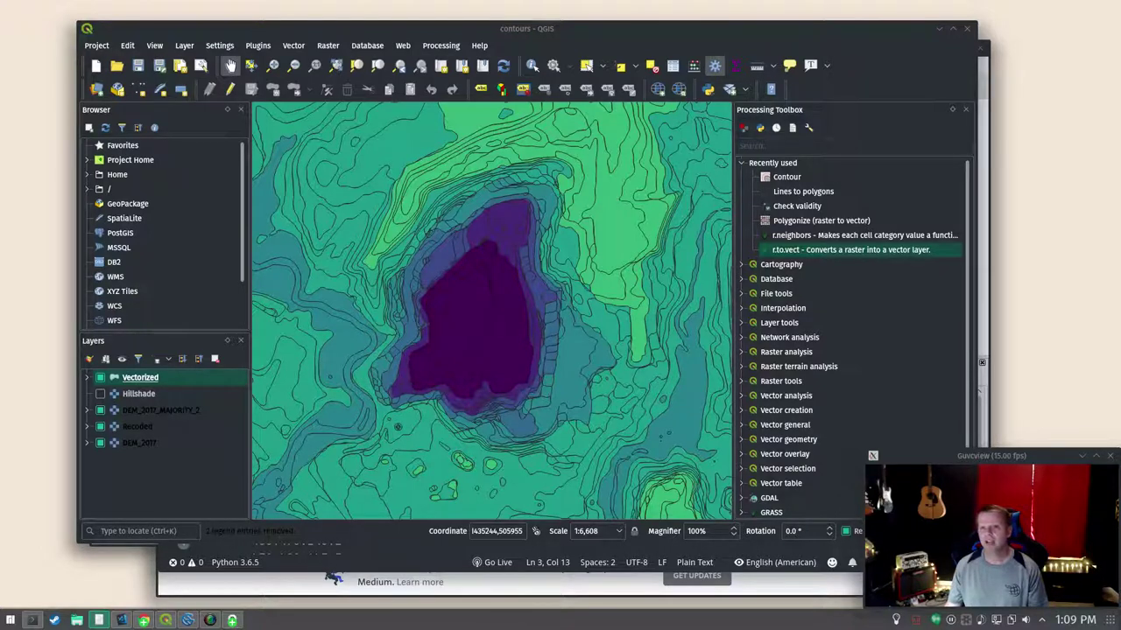
Step: Remove the extra space on line 12 of makelist.py and save it
click(143, 620)
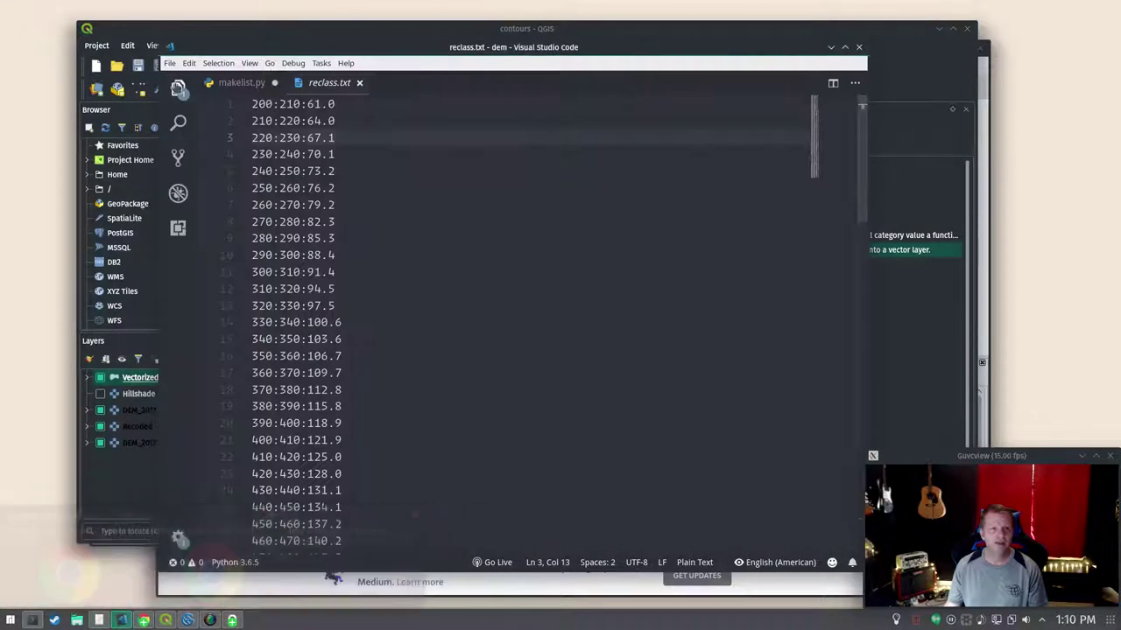
click(241, 82)
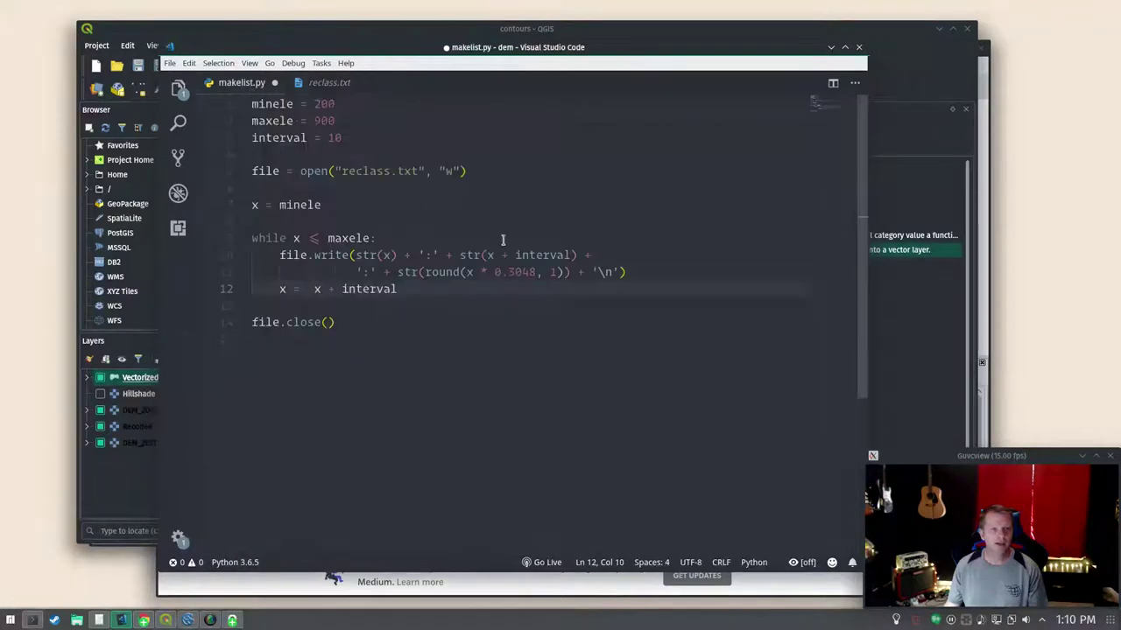
key(BackSpace)
key(ctrl+s)
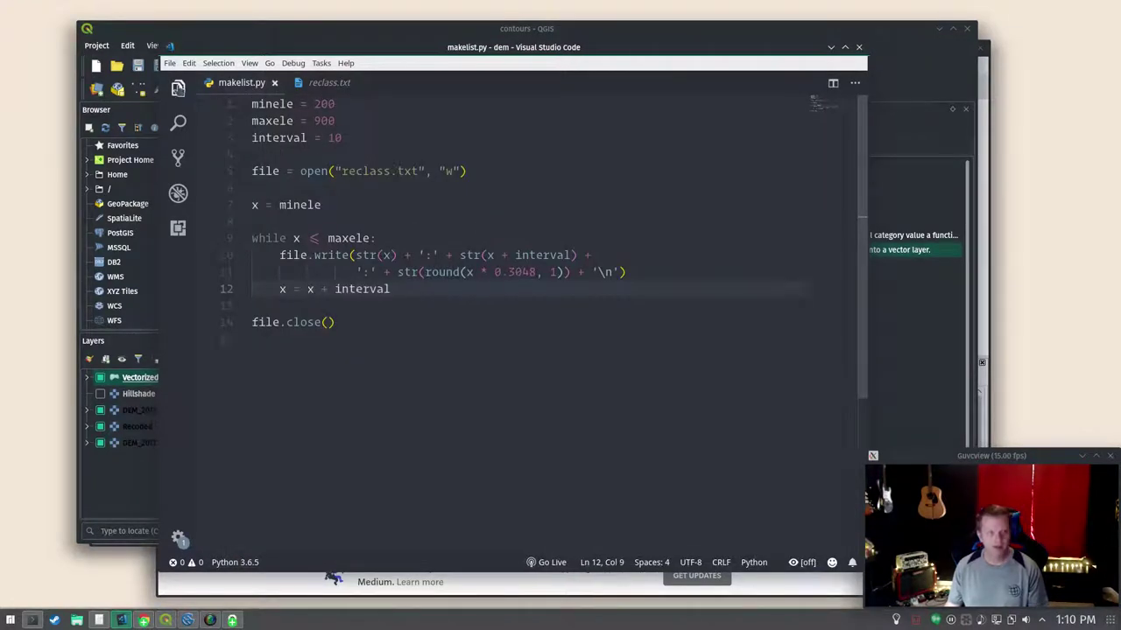
Step: Reopen the recent gtiles project and serve index.html with Live Server
click(170, 63)
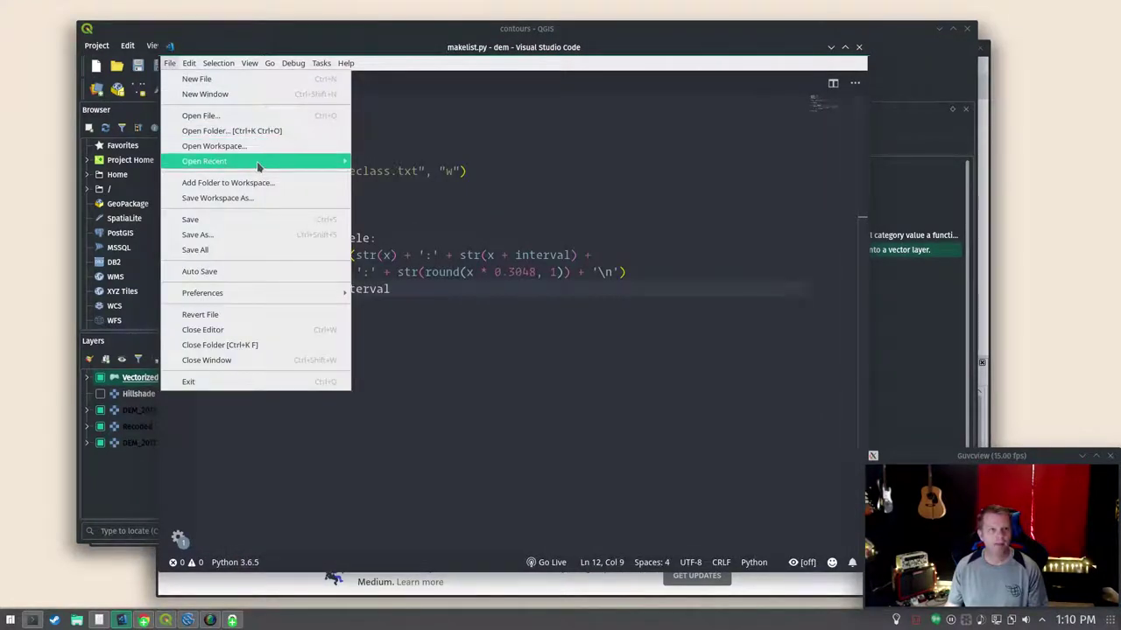
mouse_move(204, 161)
click(469, 199)
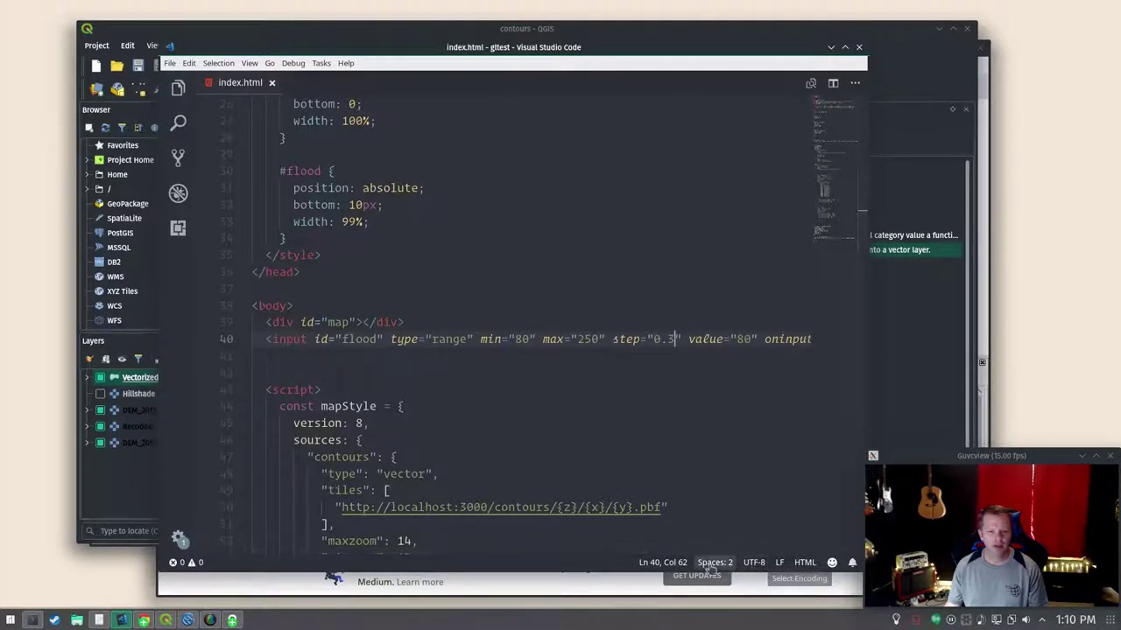
key(ctrl+shift+p)
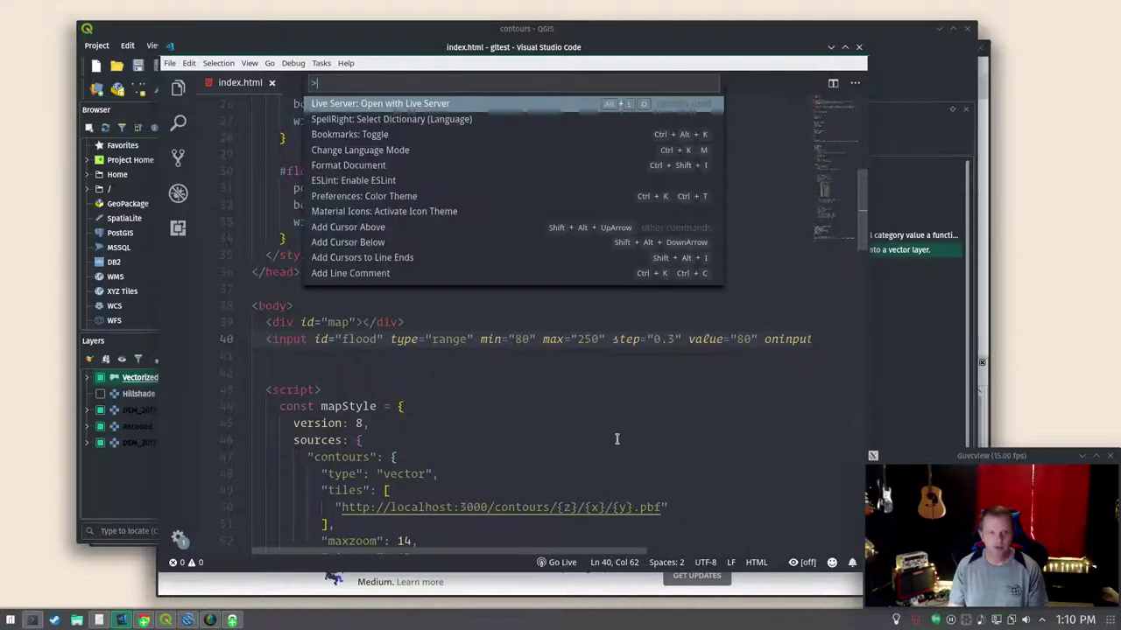
text(li)
key(Return)
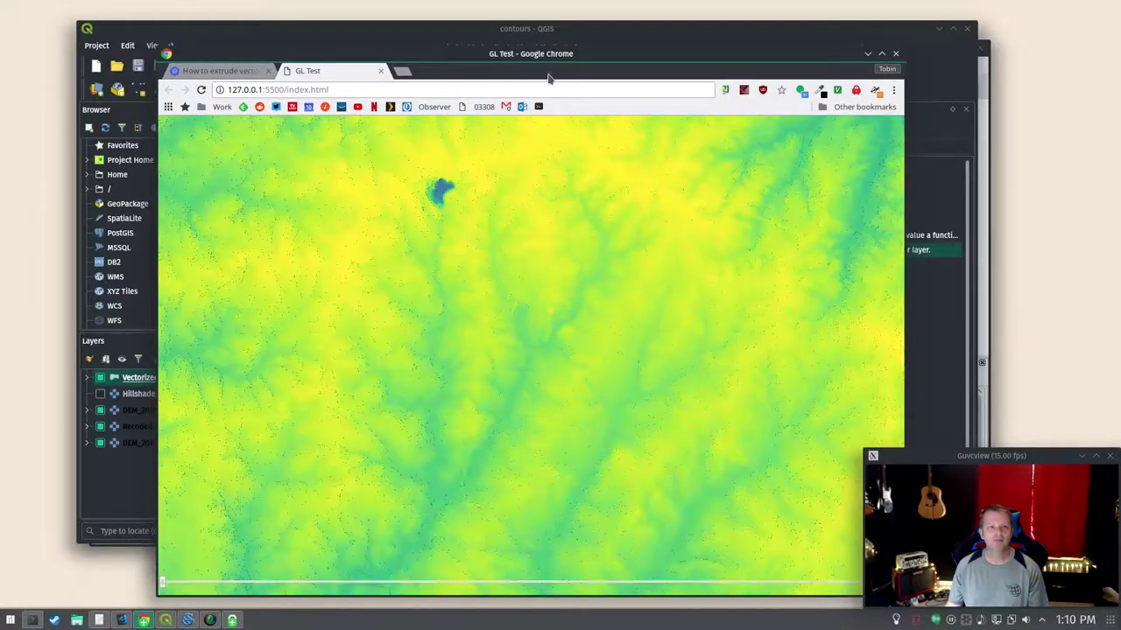
drag(554, 54, 639, 41)
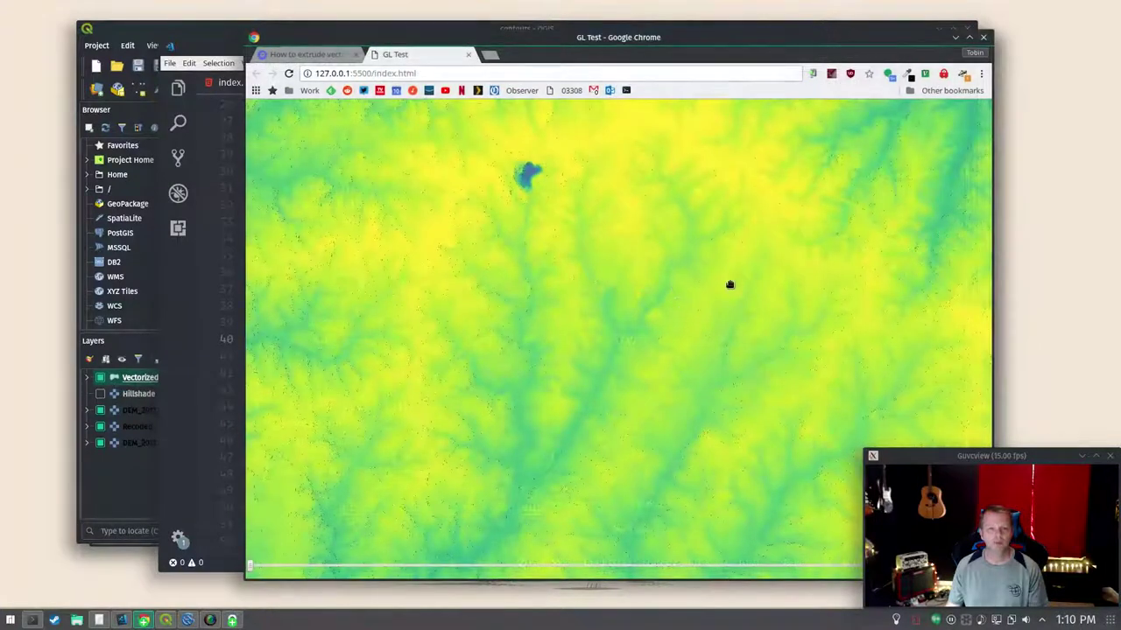
scroll(544, 322, up, 6)
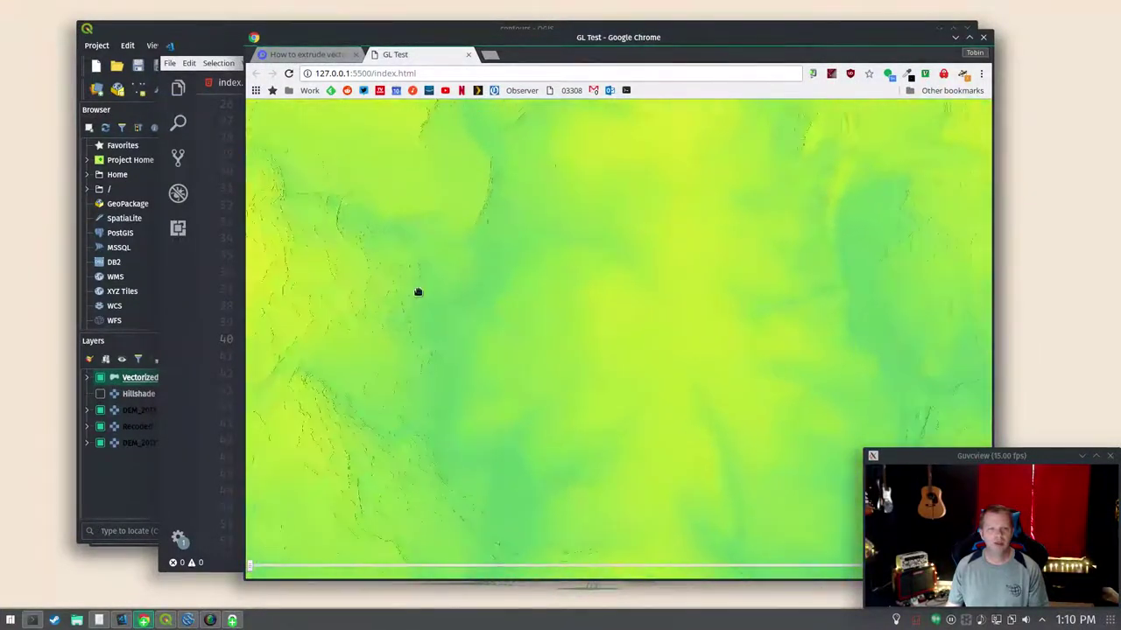
scroll(525, 315, up, 5)
scroll(561, 326, down, 4)
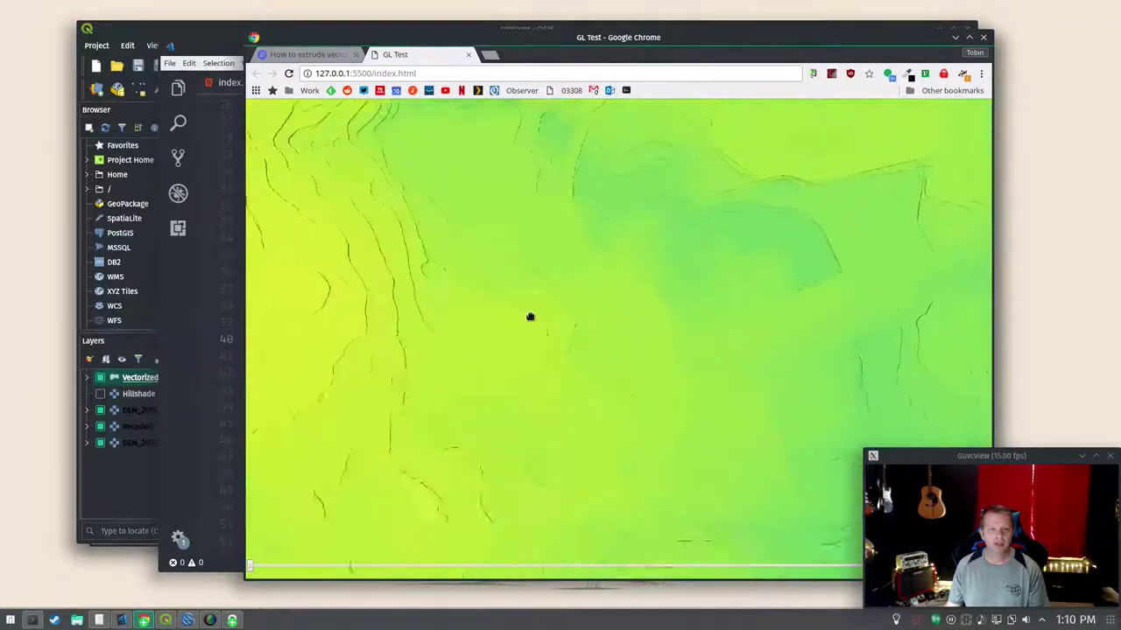
scroll(613, 297, up, 5)
scroll(669, 280, down, 4)
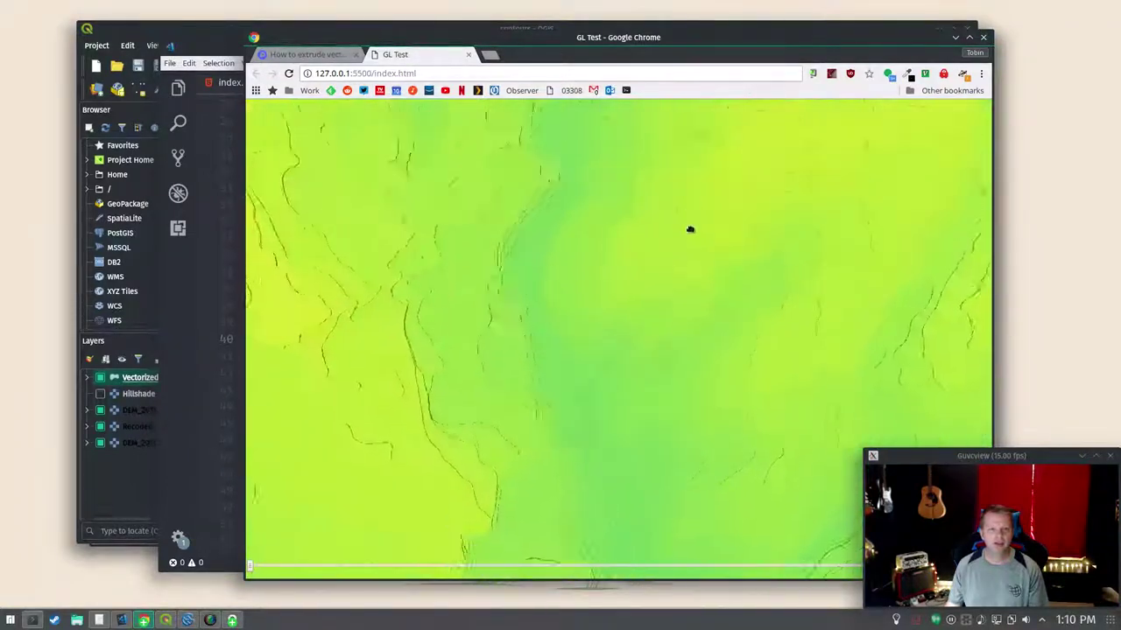
scroll(672, 280, up, 5)
mouse_move(672, 262)
mouse_down()
mouse_move(519, 346)
mouse_move(718, 424)
mouse_move(773, 375)
mouse_move(500, 250)
mouse_move(713, 364)
mouse_move(773, 381)
mouse_move(736, 348)
mouse_move(754, 329)
mouse_up()
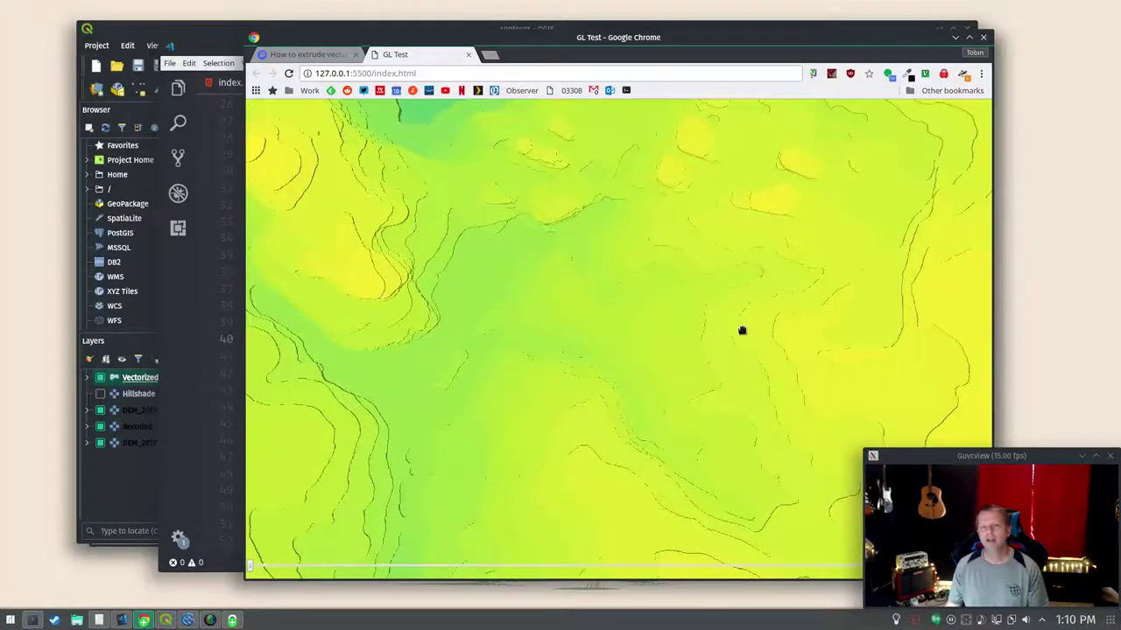
mouse_move(698, 335)
mouse_down()
mouse_move(678, 363)
mouse_move(595, 298)
mouse_move(571, 199)
mouse_move(672, 419)
mouse_move(468, 359)
mouse_move(731, 229)
mouse_move(567, 349)
mouse_move(548, 332)
mouse_move(573, 346)
mouse_move(635, 472)
mouse_move(628, 434)
mouse_move(536, 415)
mouse_move(517, 442)
mouse_move(604, 368)
mouse_move(462, 442)
mouse_move(534, 337)
mouse_move(639, 468)
mouse_move(617, 315)
mouse_move(565, 357)
mouse_up()
scroll(565, 357, down, 6)
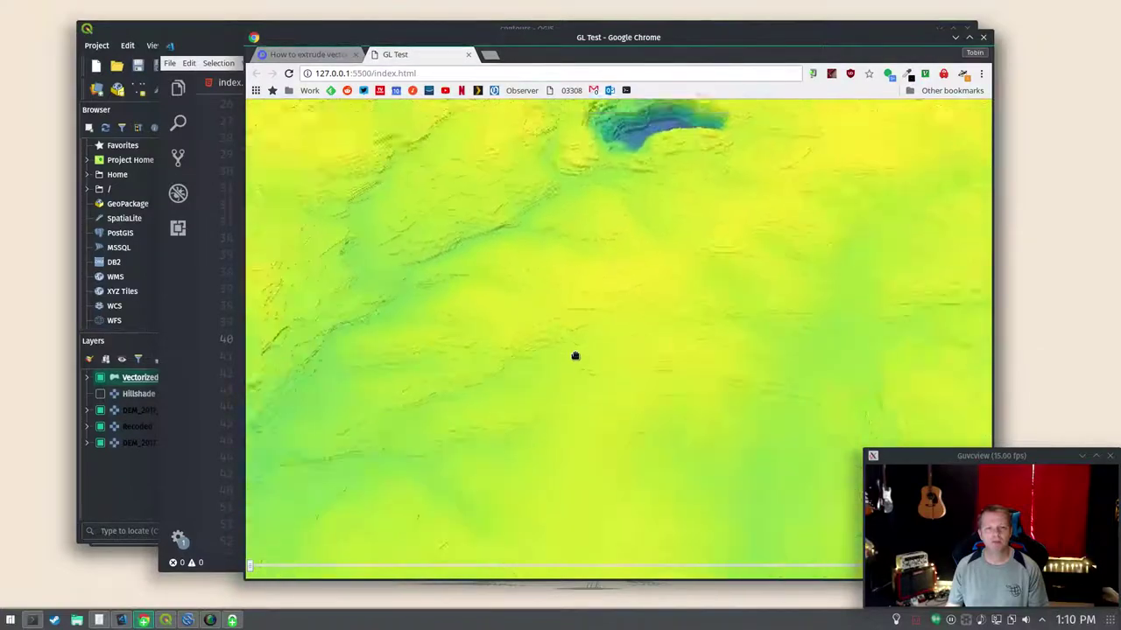
mouse_move(575, 356)
mouse_down()
mouse_move(604, 243)
mouse_move(625, 409)
mouse_up()
click(197, 54)
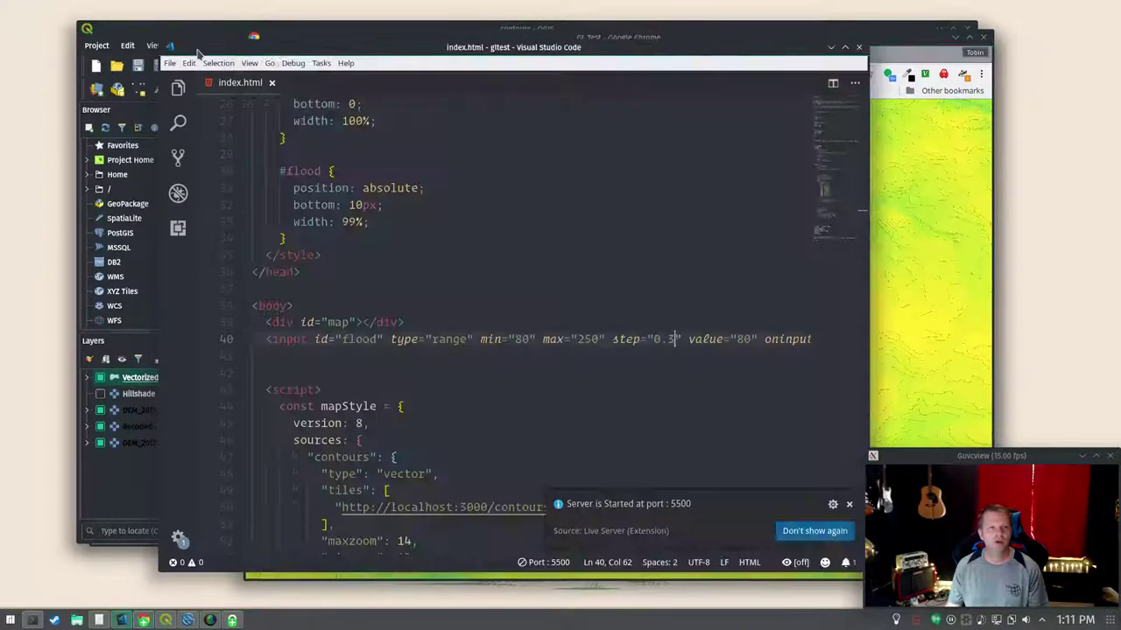
scroll(528, 304, up, 5)
scroll(527, 304, up, 5)
scroll(527, 304, up, 2)
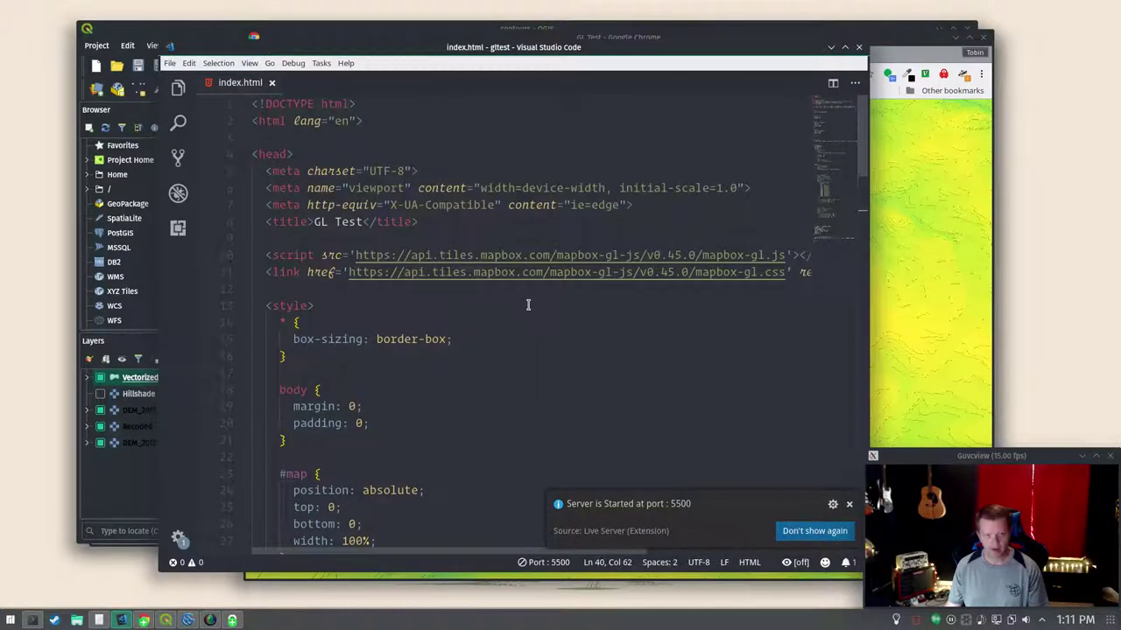
scroll(602, 256, down, 3)
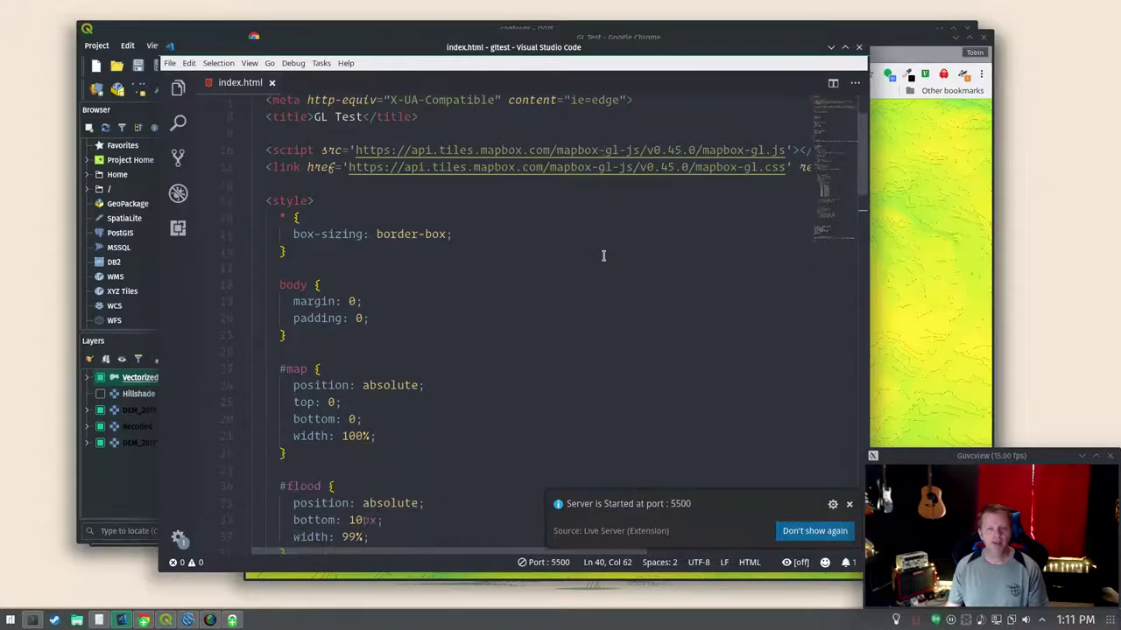
click(849, 504)
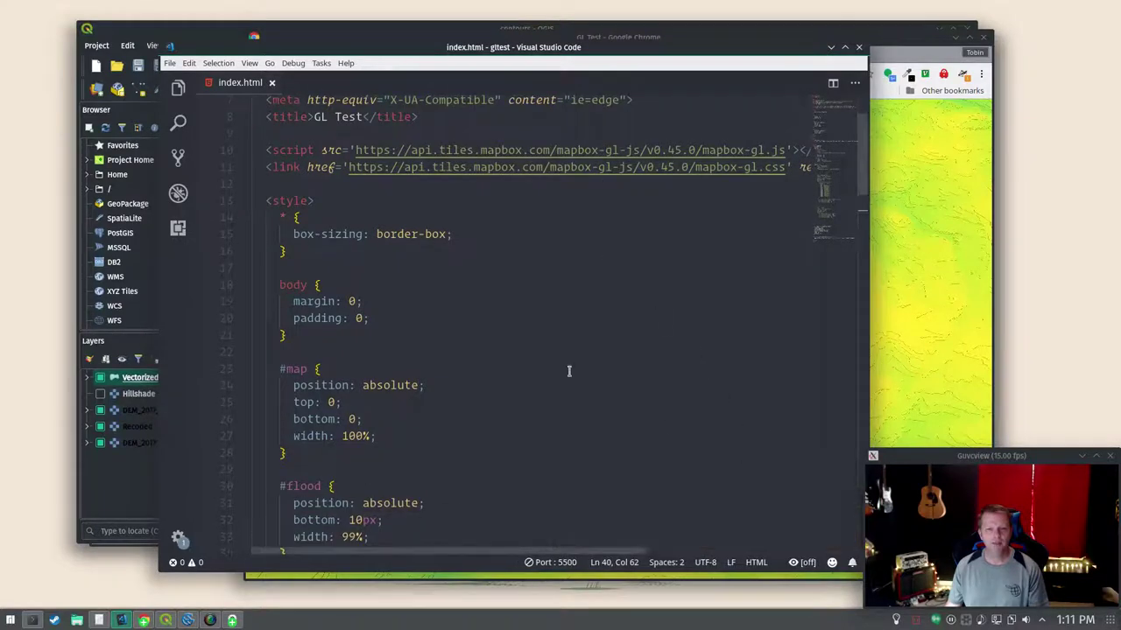
scroll(533, 322, down, 3)
scroll(614, 310, down, 2)
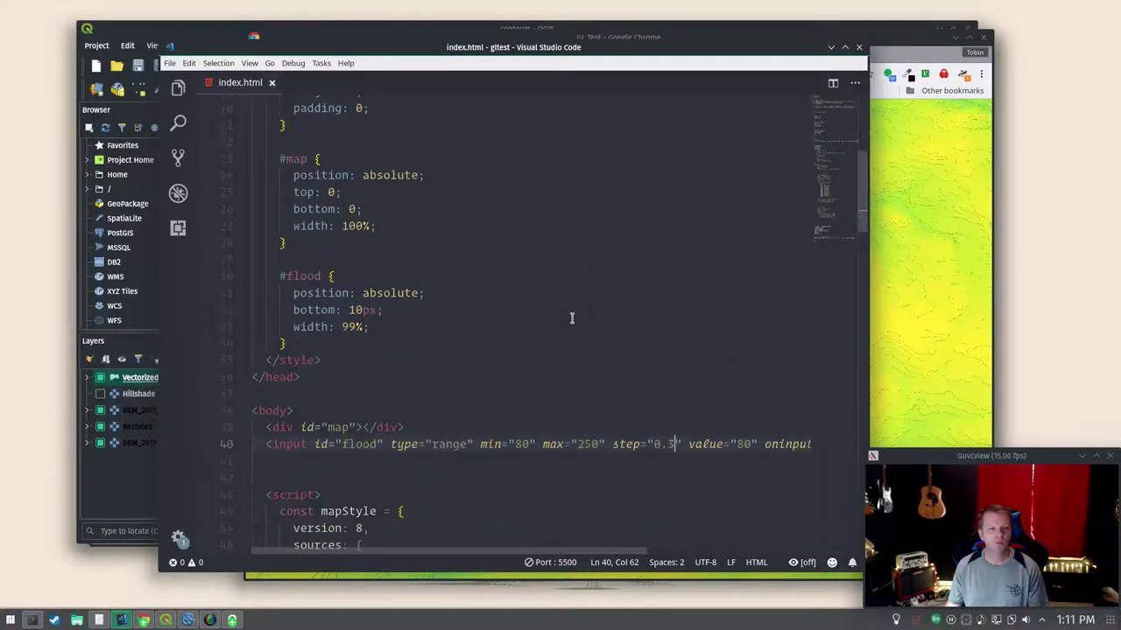
scroll(572, 317, down, 5)
scroll(525, 310, down, 3)
scroll(444, 303, down, 3)
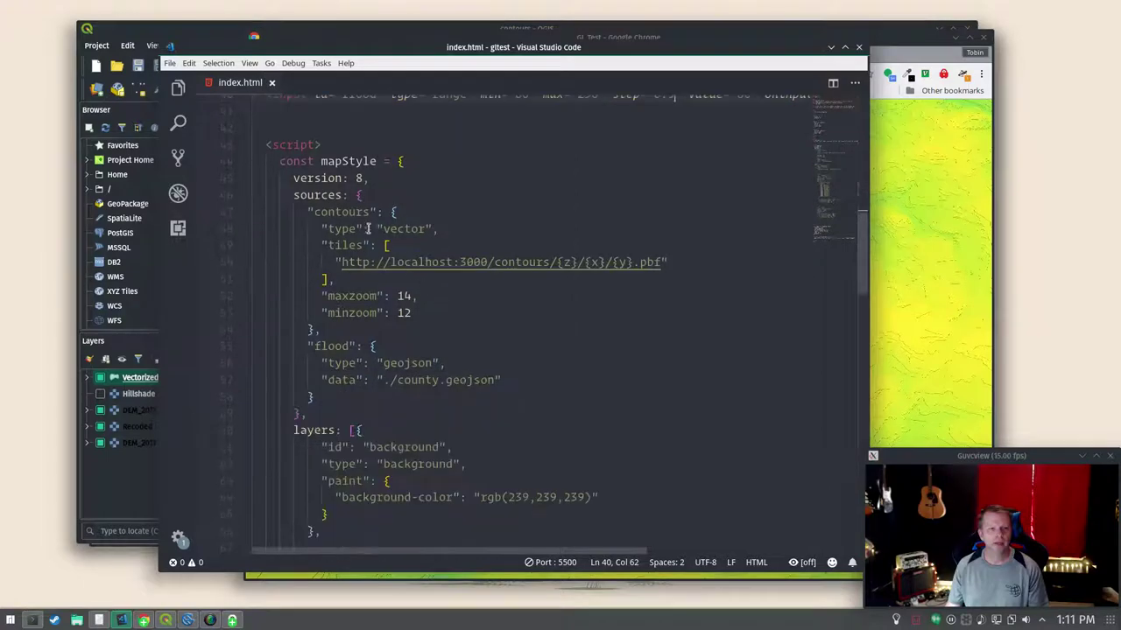
mouse_move(340, 211)
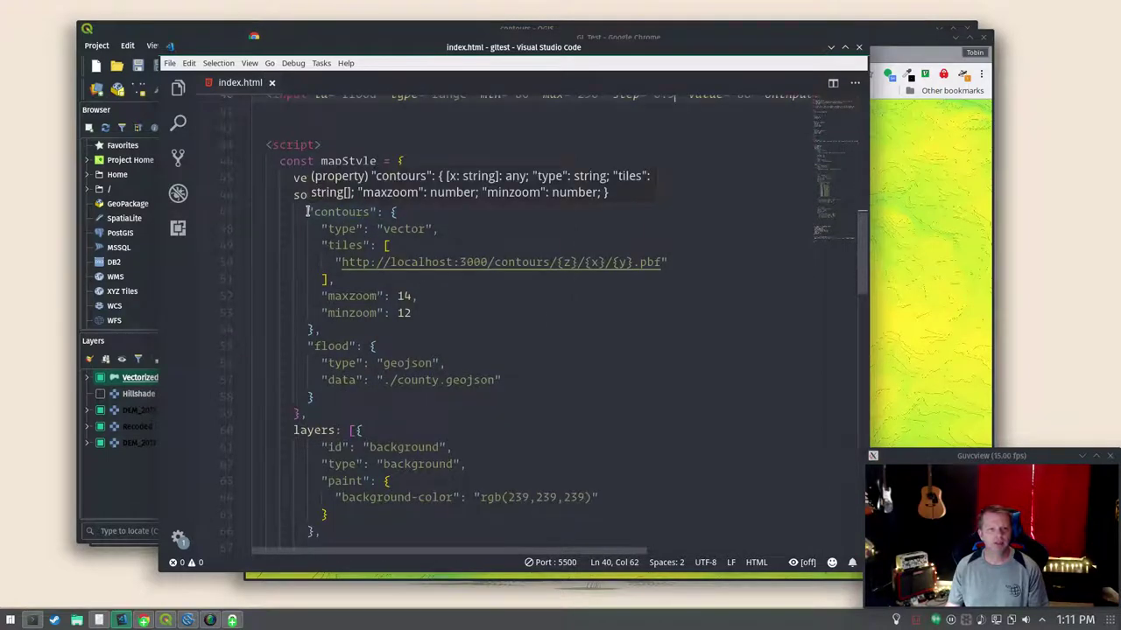
drag(308, 211, 396, 317)
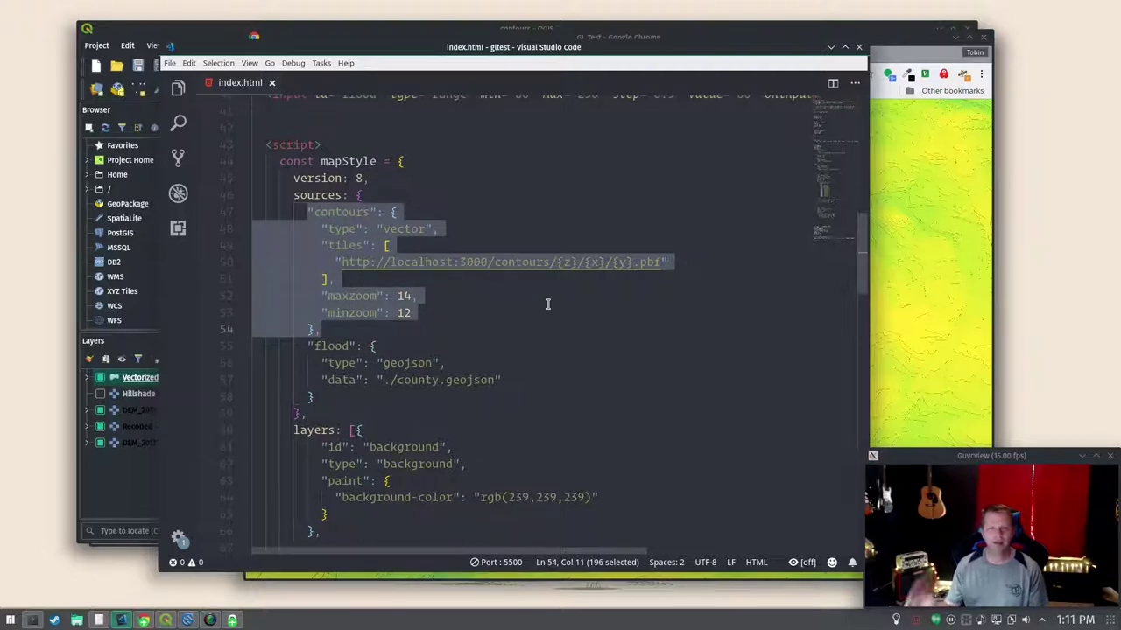
scroll(539, 317, down, 5)
scroll(539, 317, down, 5)
scroll(538, 317, down, 3)
scroll(560, 313, down, 2)
scroll(578, 310, down, 1)
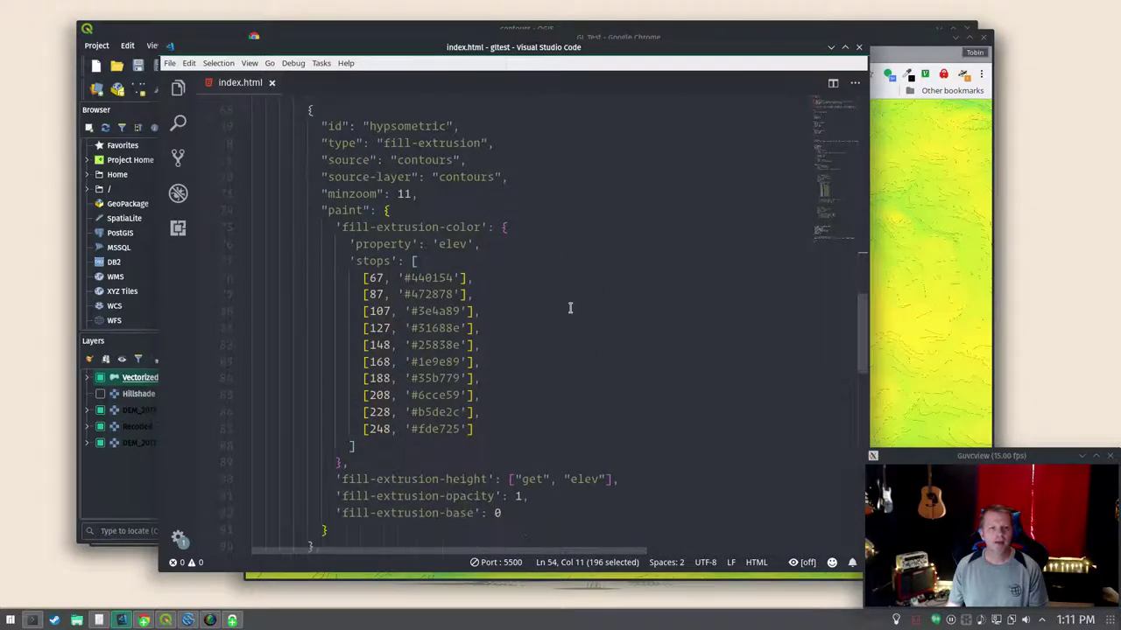
click(435, 243)
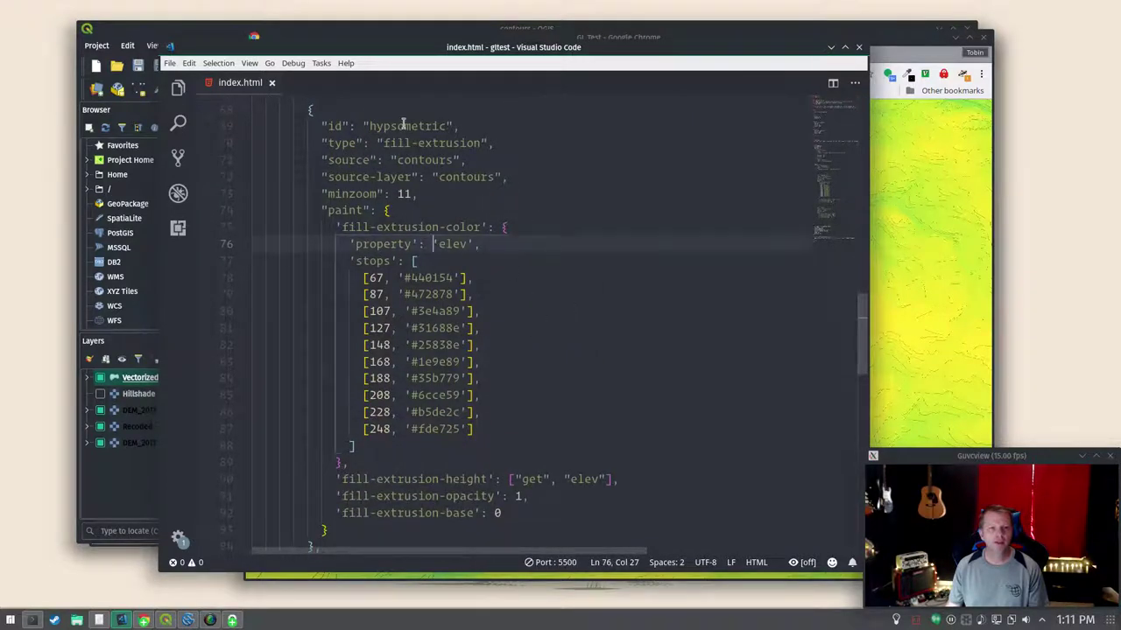
click(388, 276)
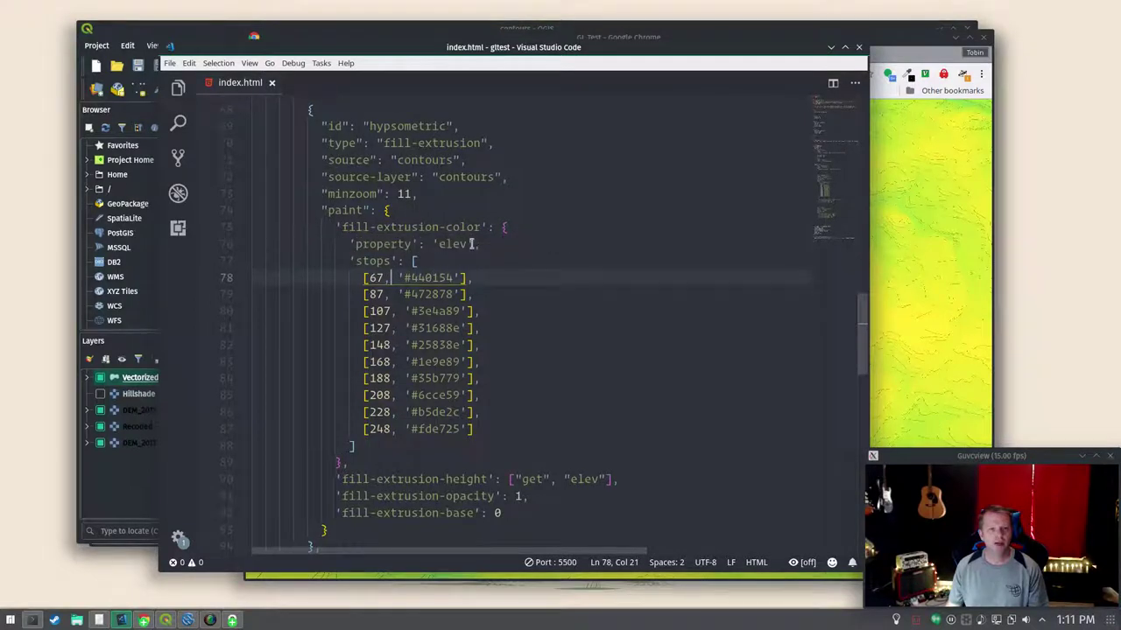
drag(348, 261, 480, 451)
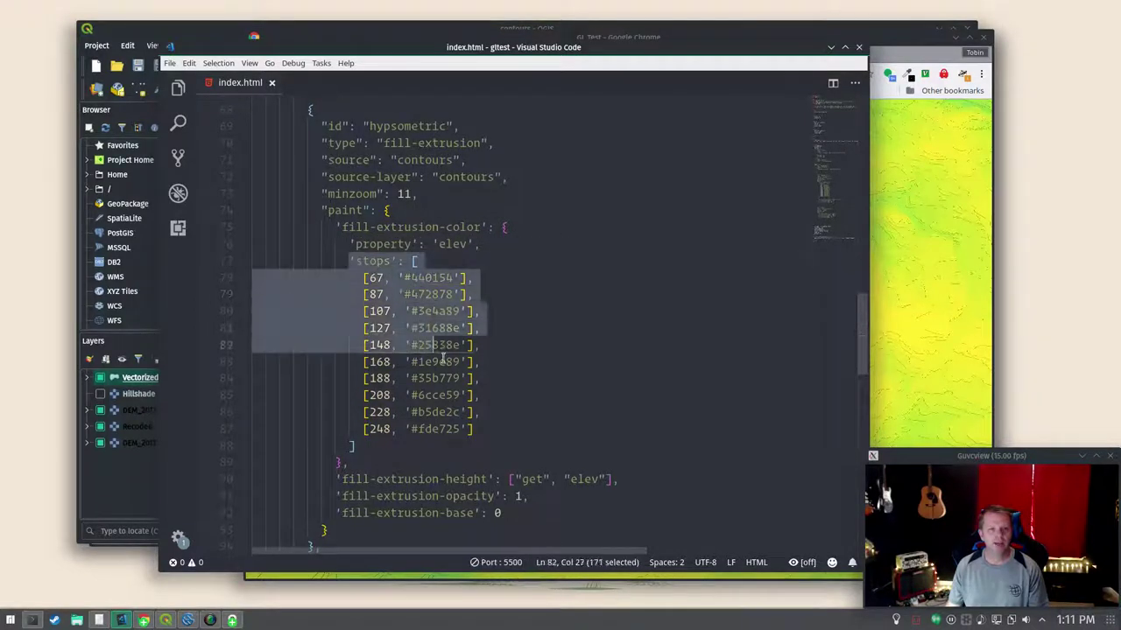
scroll(641, 479, down, 1)
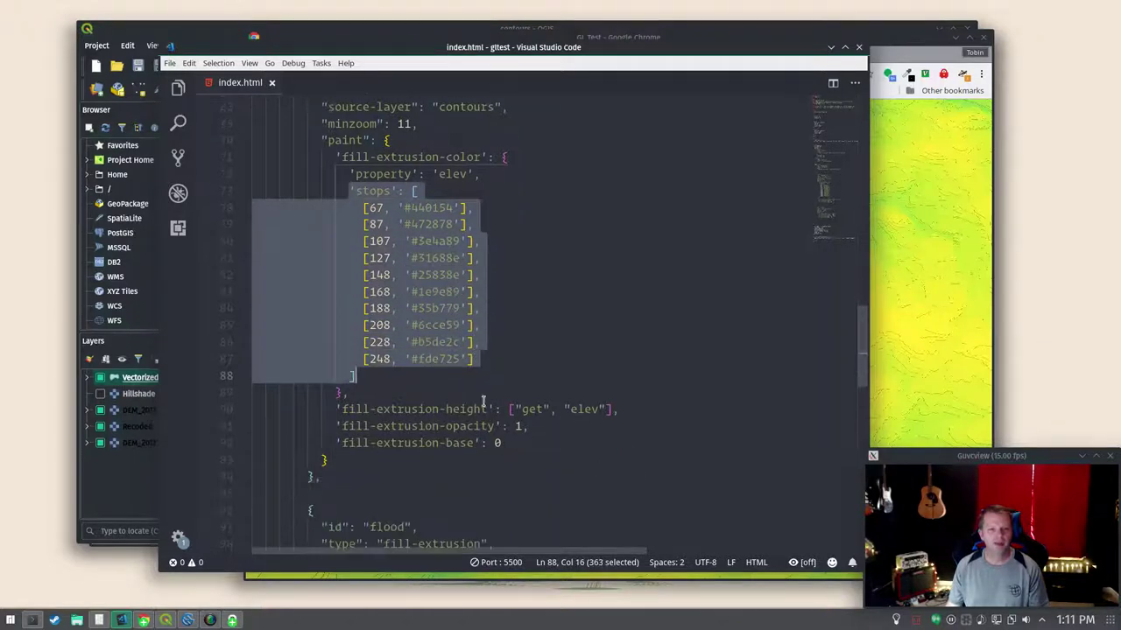
click(478, 409)
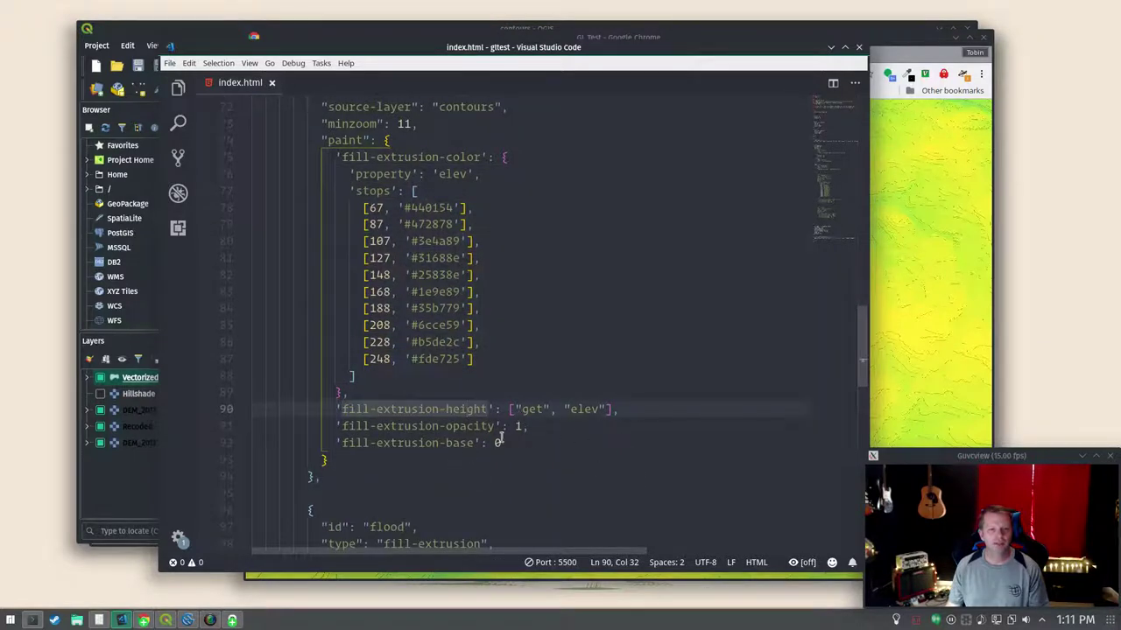
click(915, 53)
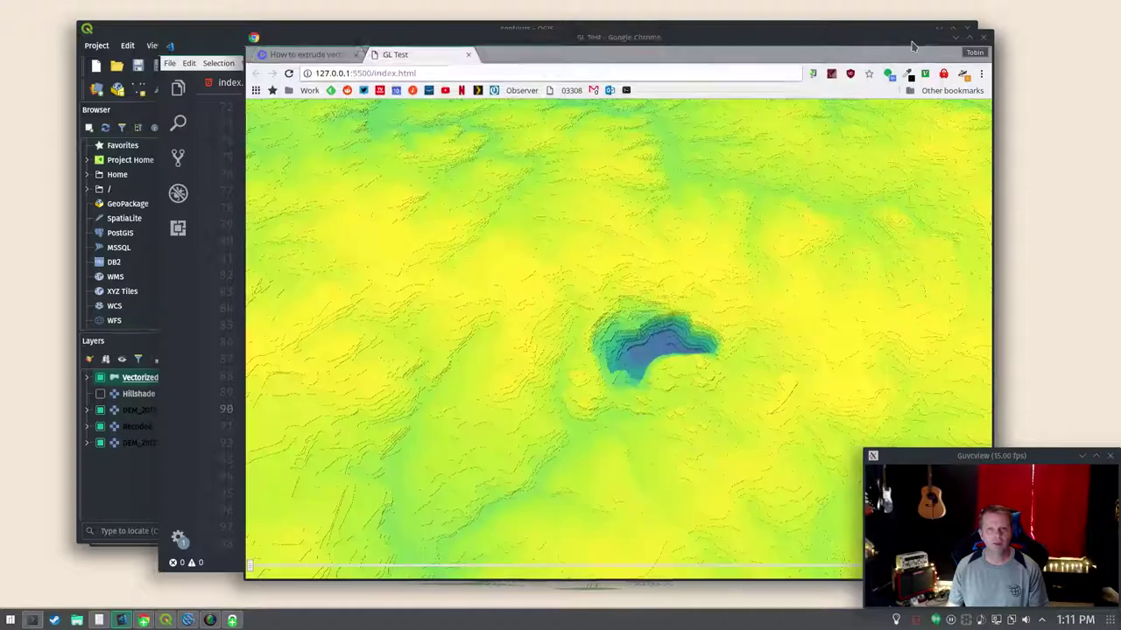
mouse_move(720, 286)
mouse_down()
mouse_move(575, 501)
mouse_move(542, 206)
mouse_move(710, 325)
mouse_up()
scroll(674, 324, up, 3)
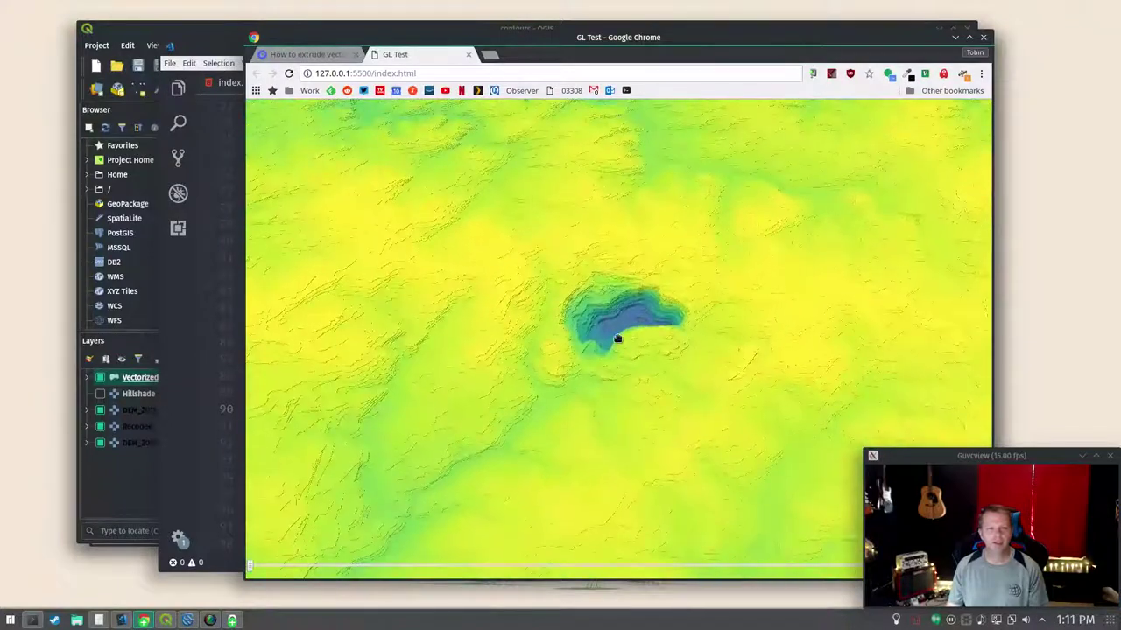
drag(648, 341, 616, 338)
scroll(616, 338, up, 3)
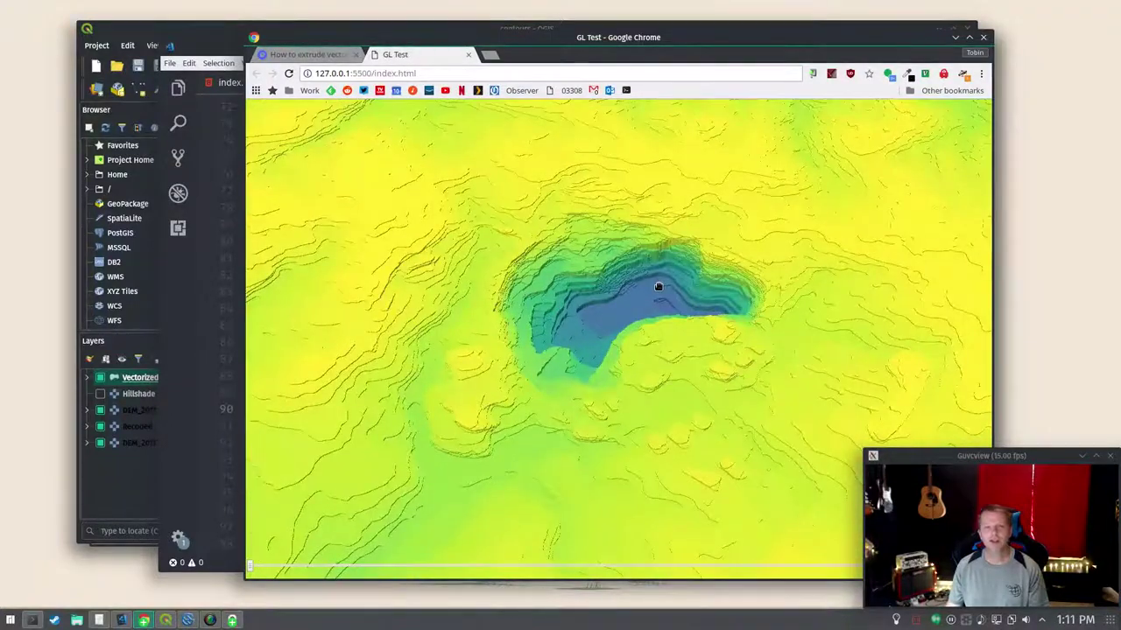
drag(688, 319, 656, 420)
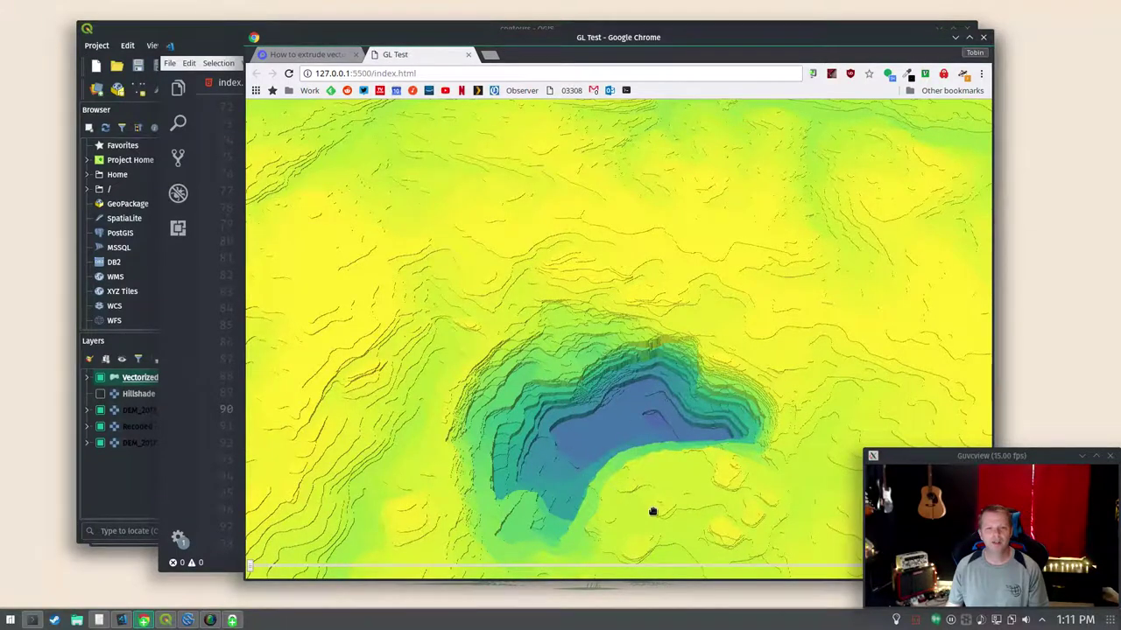
mouse_move(653, 511)
mouse_down()
mouse_move(505, 468)
mouse_move(699, 359)
mouse_move(703, 328)
mouse_up()
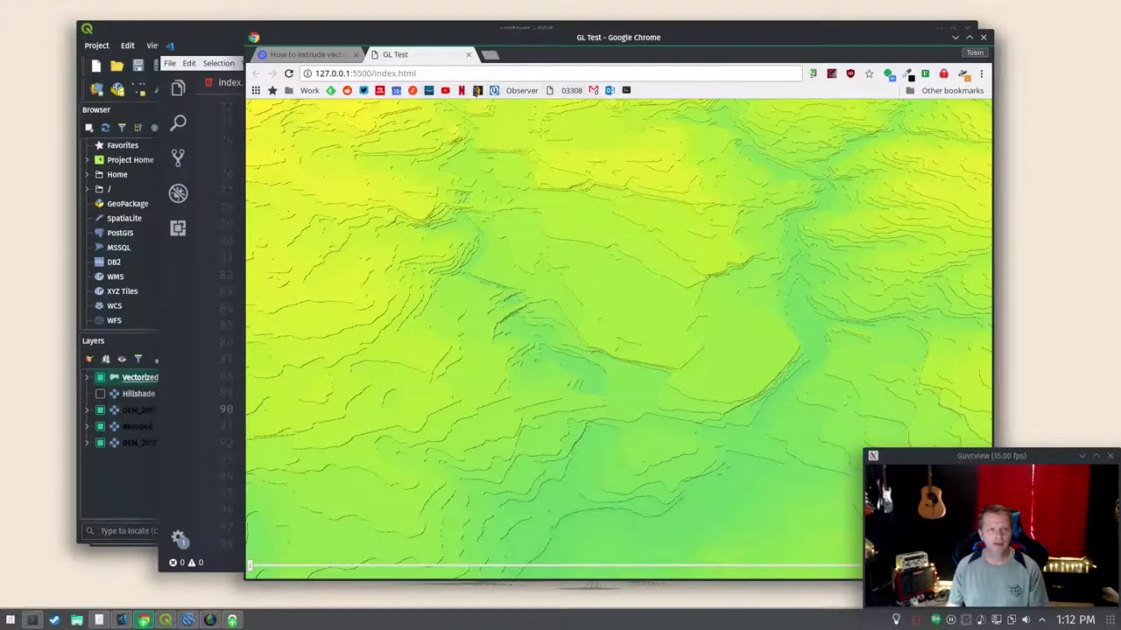
middle_click(368, 90)
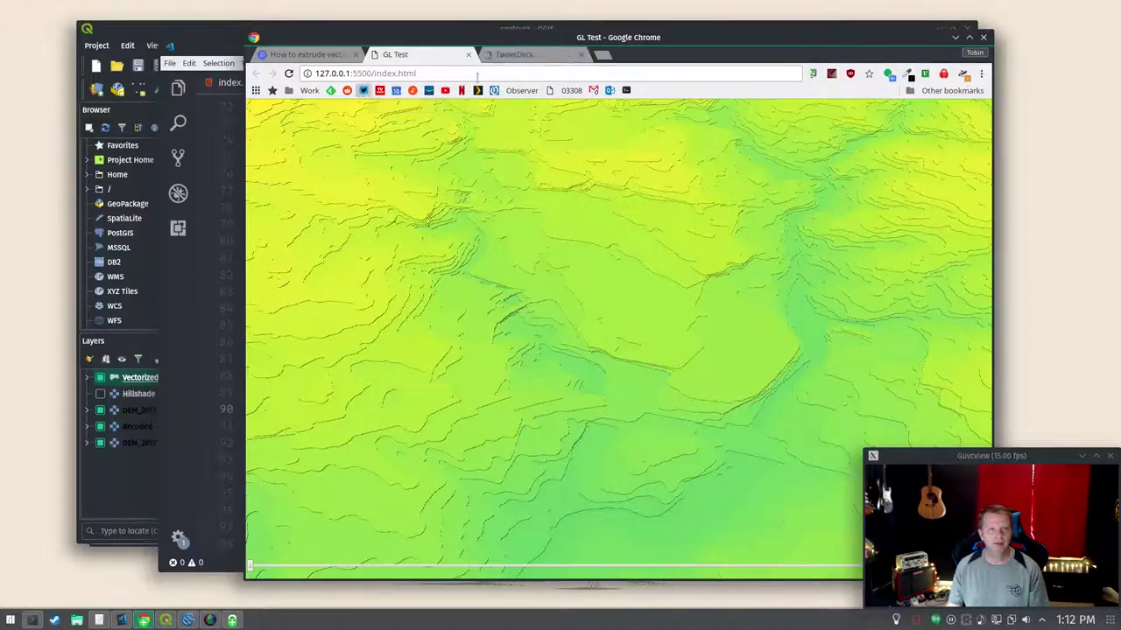
click(512, 55)
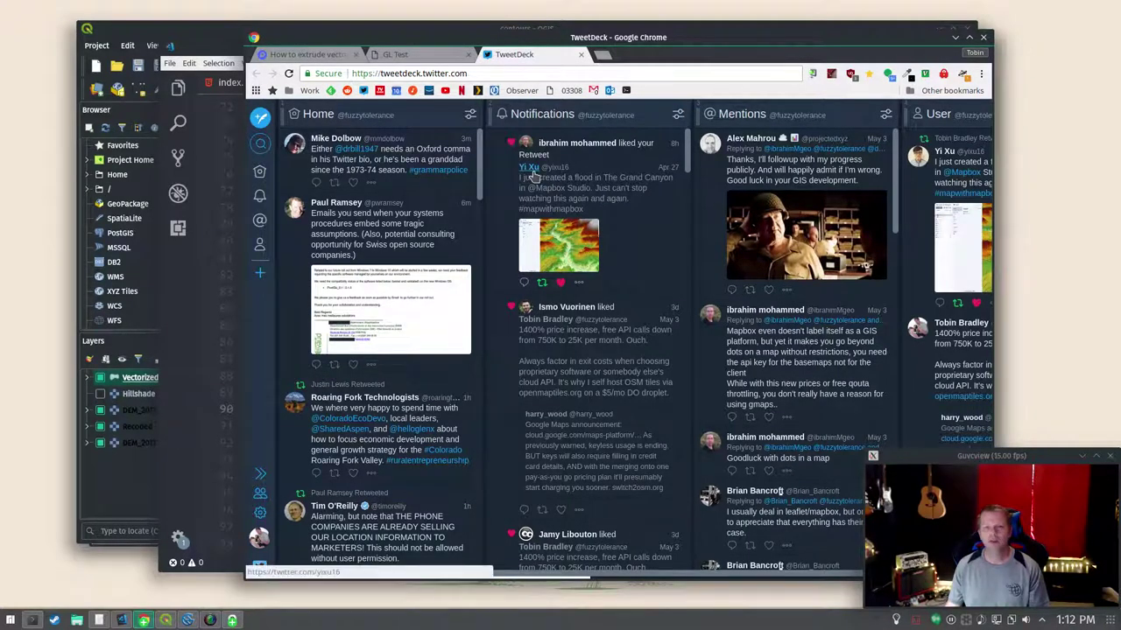
click(645, 254)
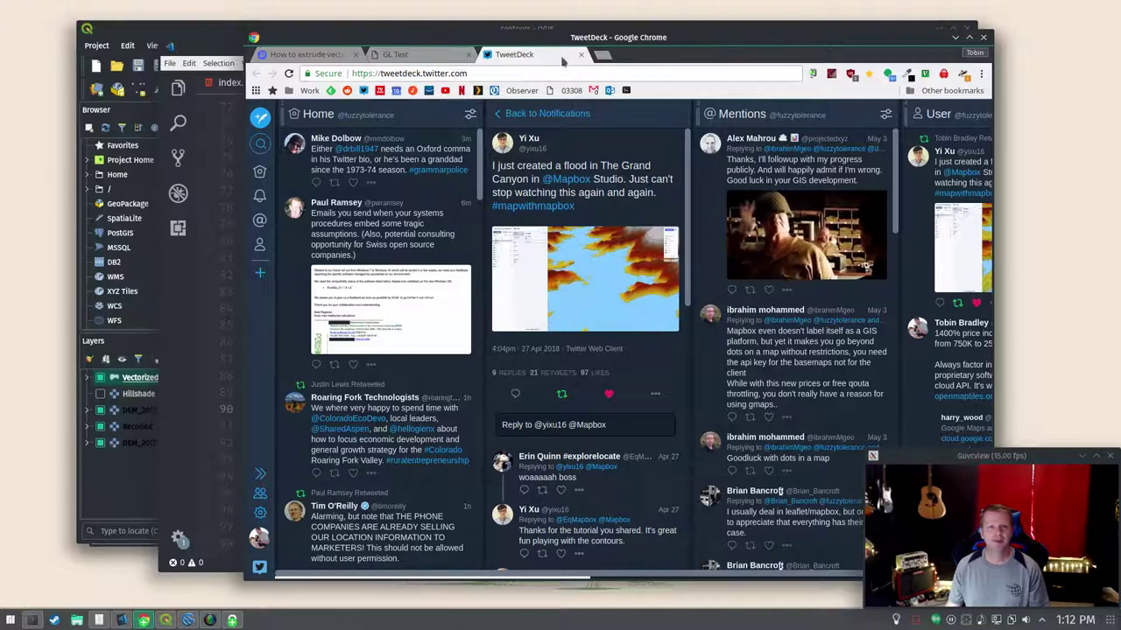
click(212, 55)
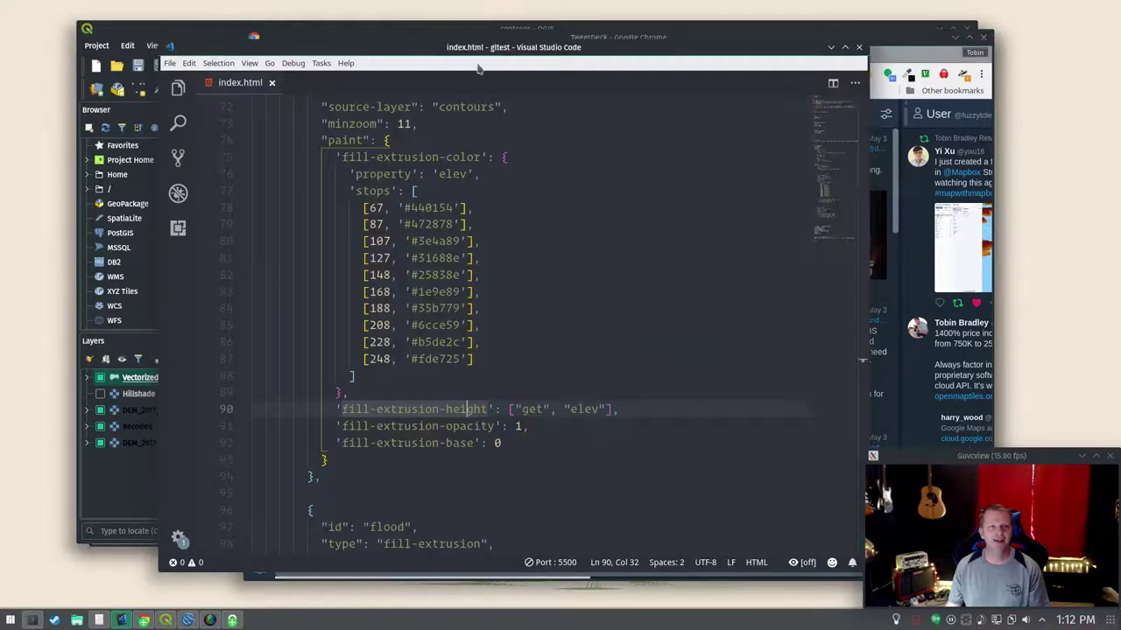
Step: Switch to the GL Test page and pan the terrain to frame the purple pit
click(908, 55)
click(399, 54)
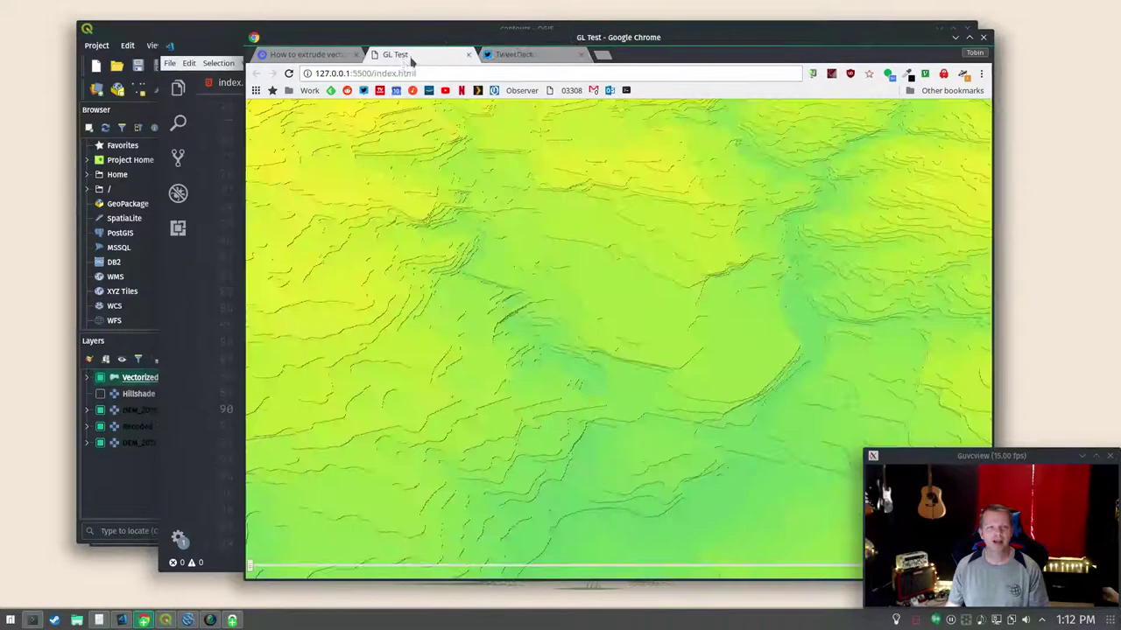
scroll(612, 440, down, 5)
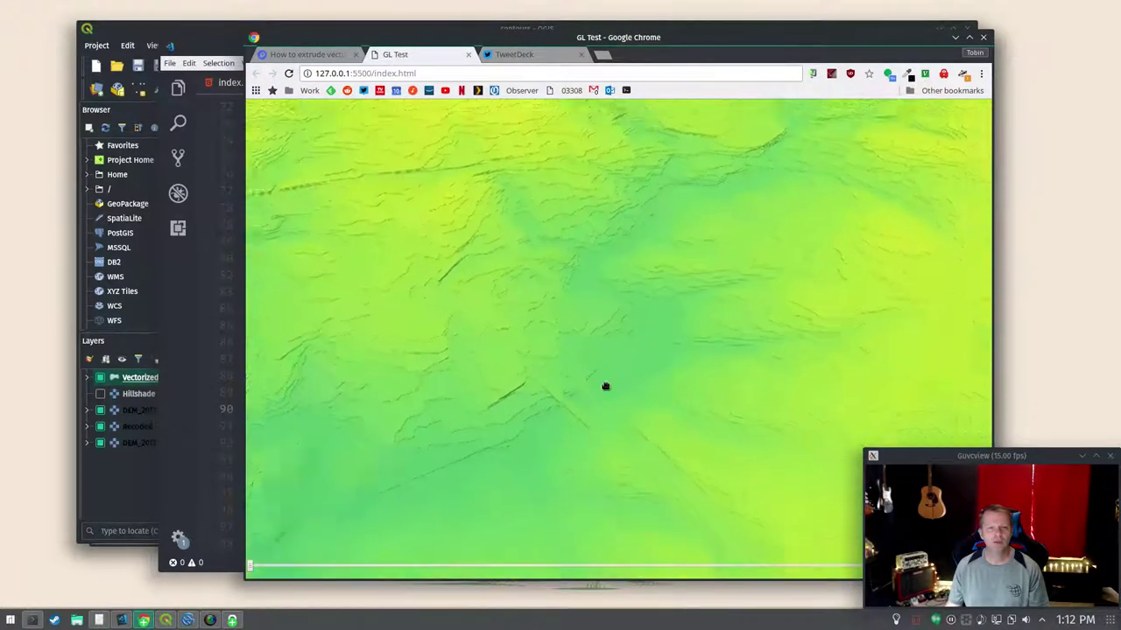
mouse_move(591, 515)
mouse_down()
mouse_move(603, 302)
mouse_move(627, 226)
mouse_move(601, 333)
mouse_move(587, 287)
mouse_up()
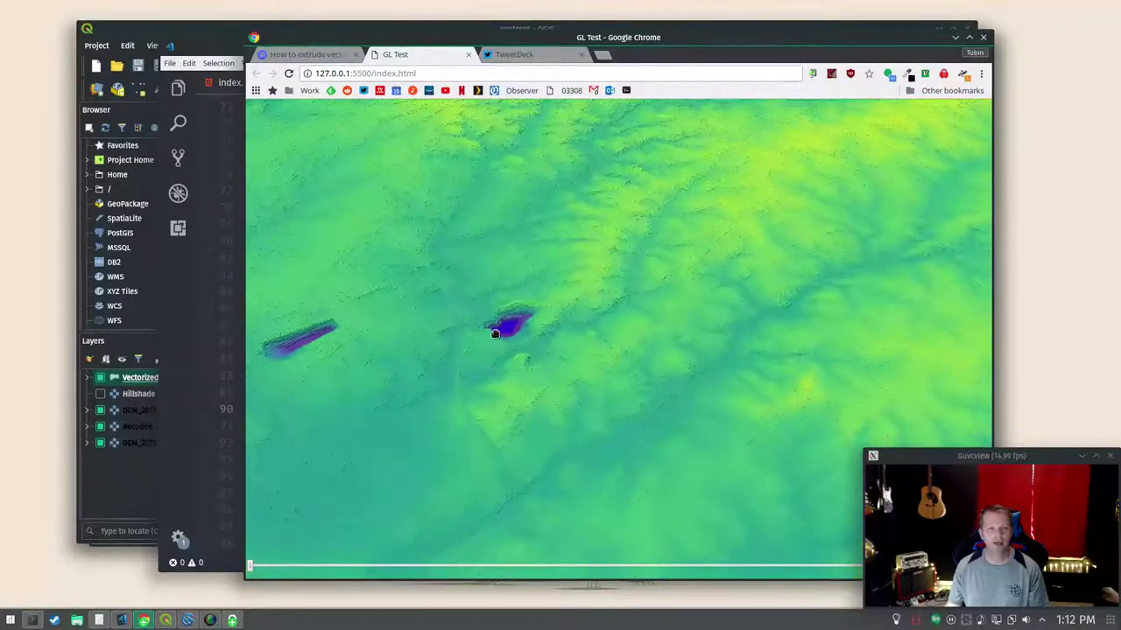
scroll(560, 350, up, 5)
mouse_move(561, 350)
mouse_down()
mouse_move(541, 319)
mouse_move(617, 362)
mouse_up()
scroll(541, 319, up, 4)
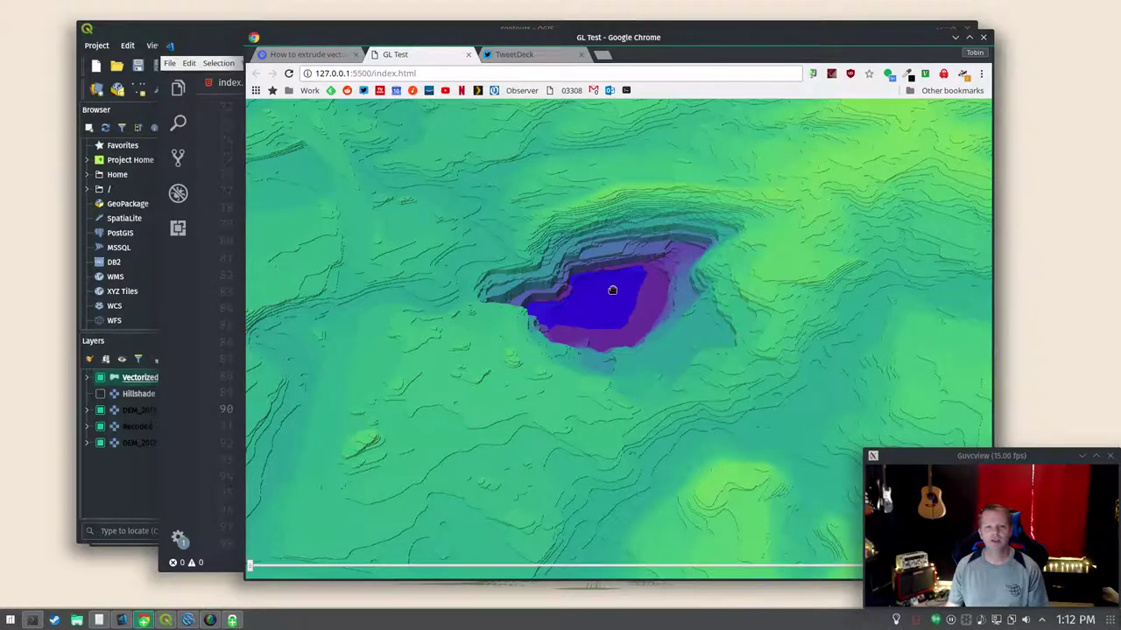
drag(612, 296, 708, 325)
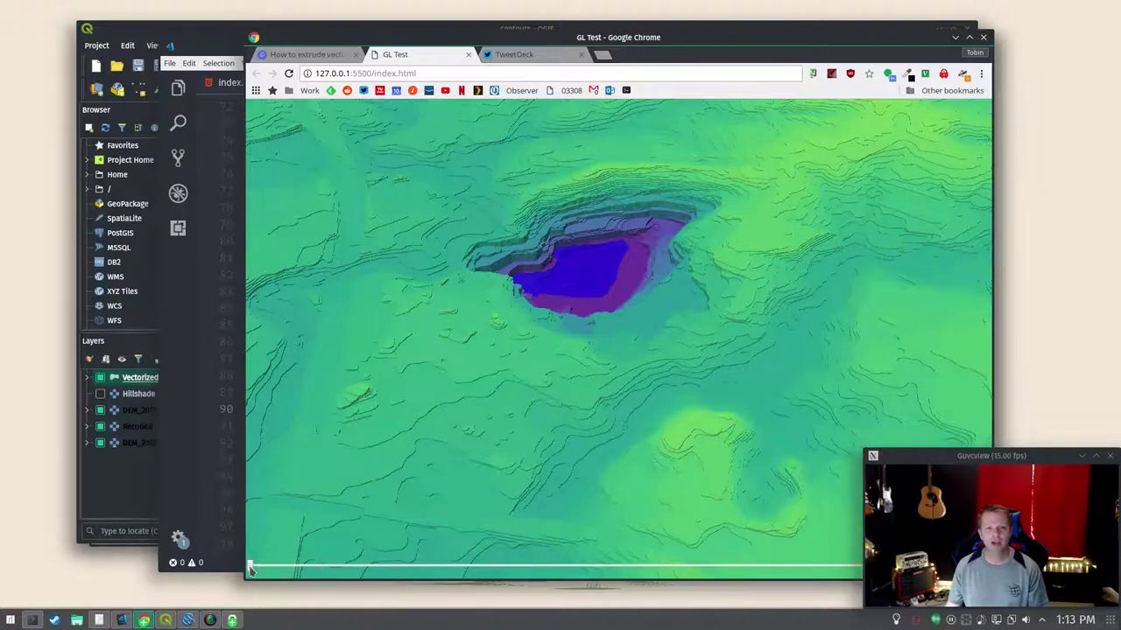
Step: Drag the flood slider right in stages until blue water fills the pit
drag(253, 570, 286, 572)
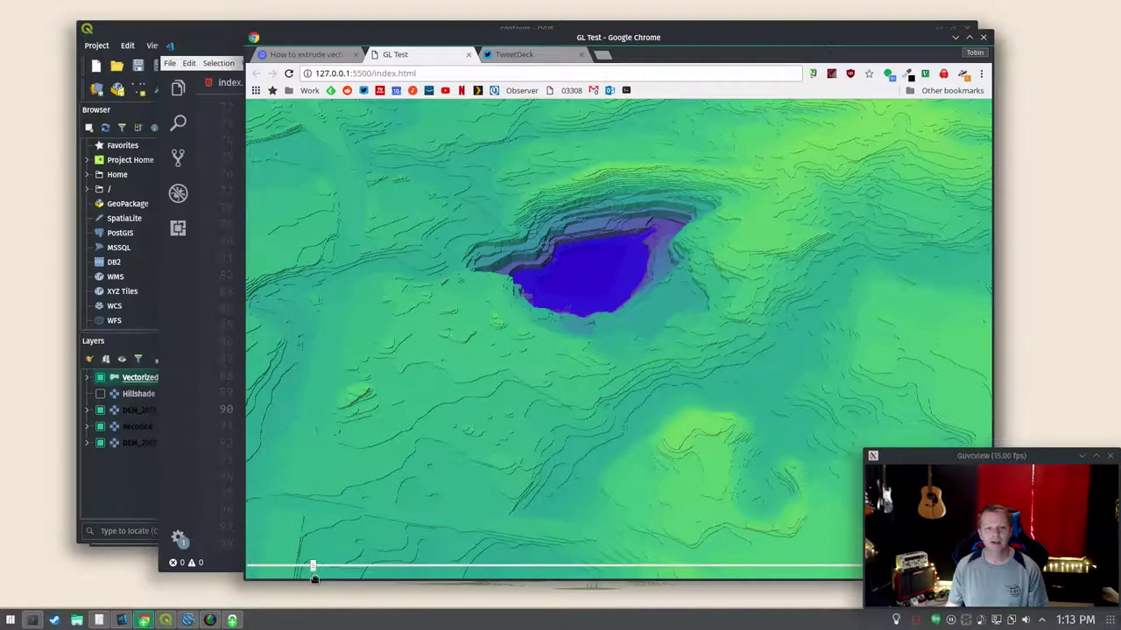
drag(366, 577, 477, 584)
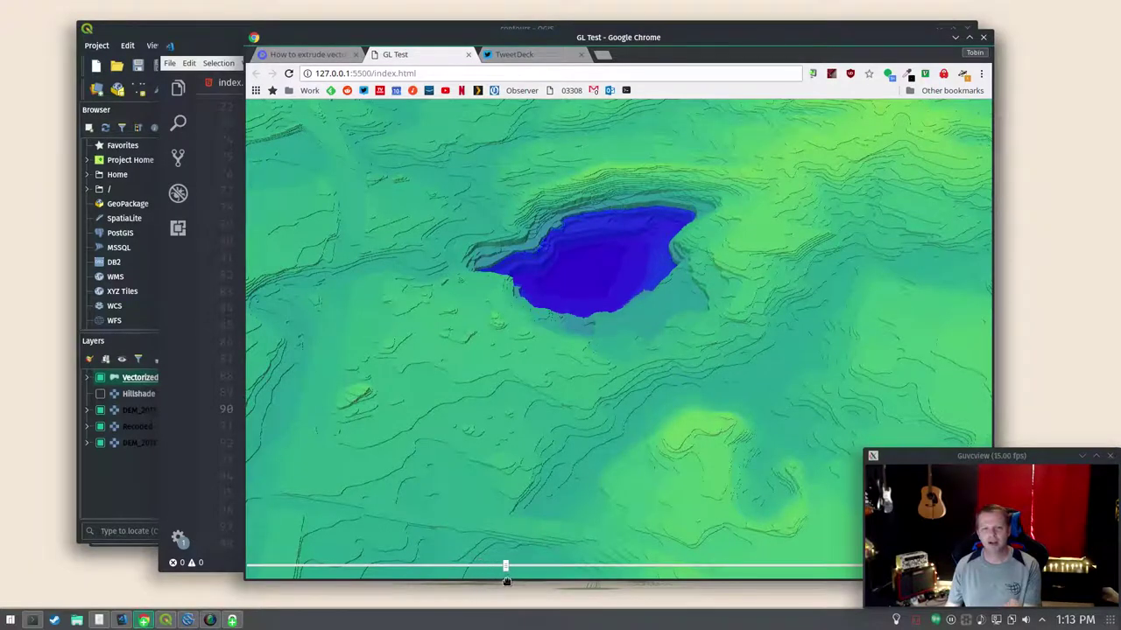
mouse_move(508, 580)
mouse_down()
mouse_move(698, 580)
mouse_move(589, 582)
mouse_move(644, 568)
mouse_move(552, 567)
mouse_up()
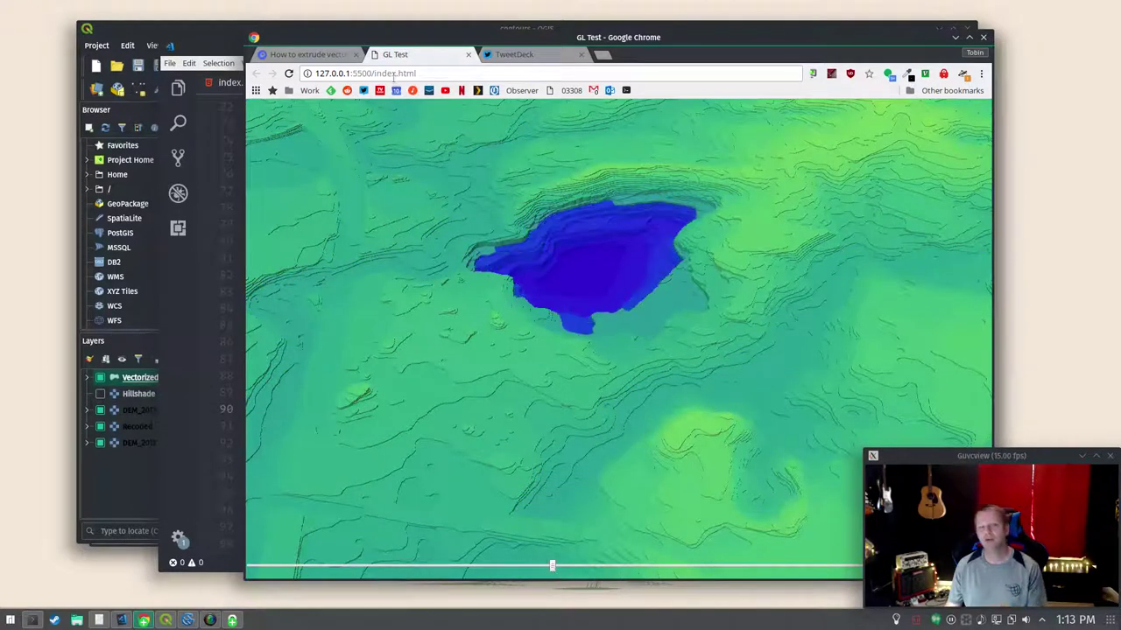
Step: Review index.html's flood geojson source and blue fill-extrusion paint with height 80
click(191, 54)
scroll(499, 347, up, 10)
scroll(499, 348, up, 10)
scroll(499, 348, down, 1)
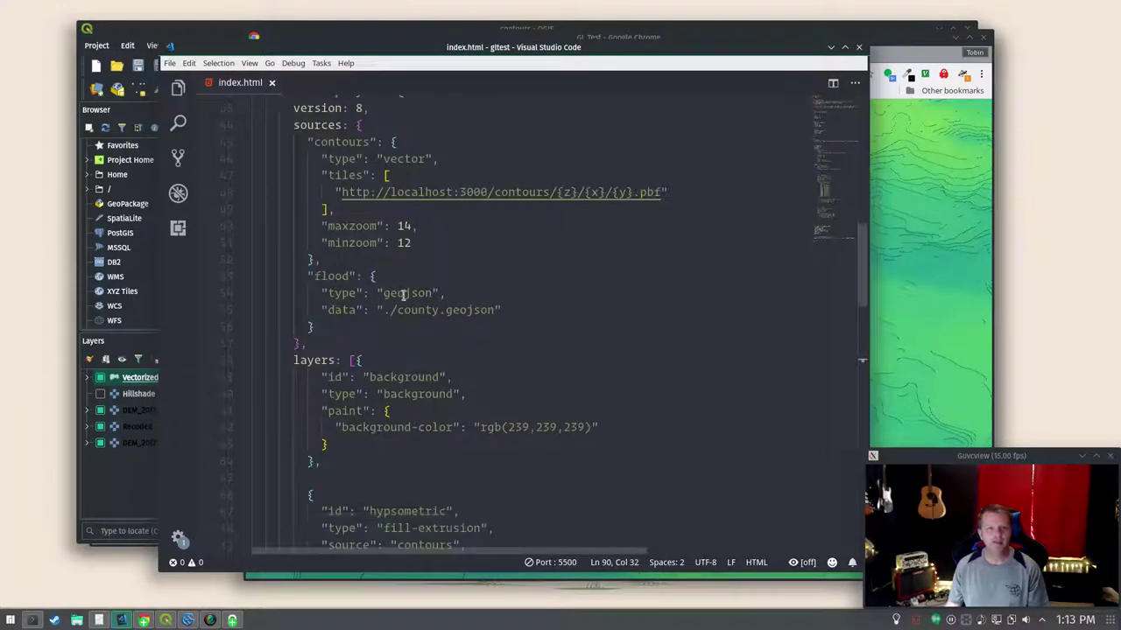
scroll(404, 295, down, 1)
double_click(468, 275)
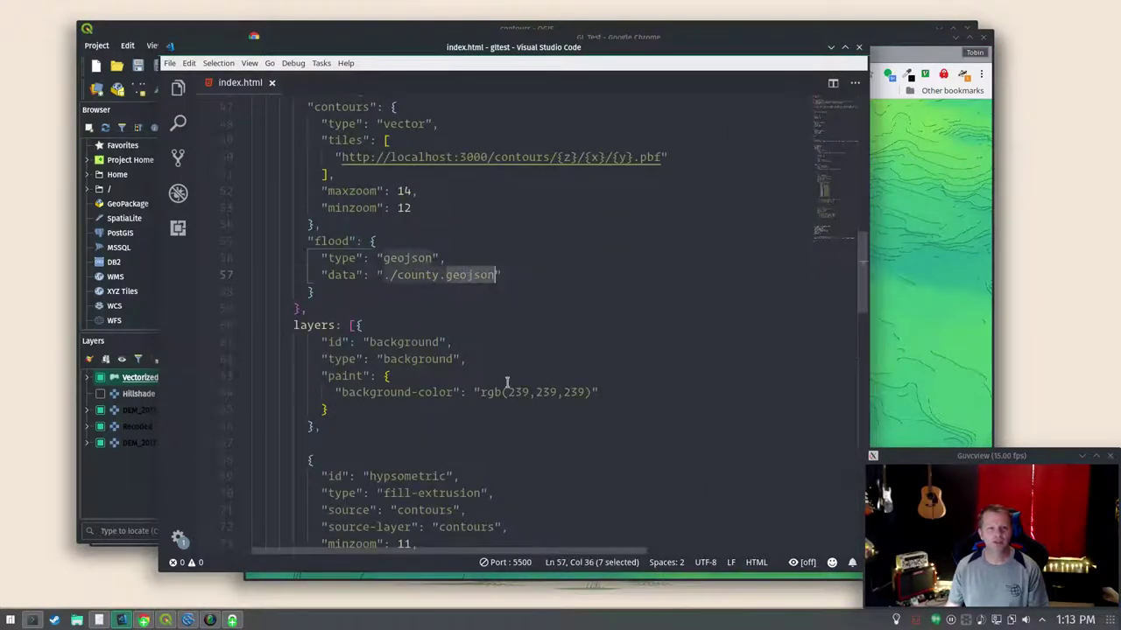
scroll(507, 382, down, 5)
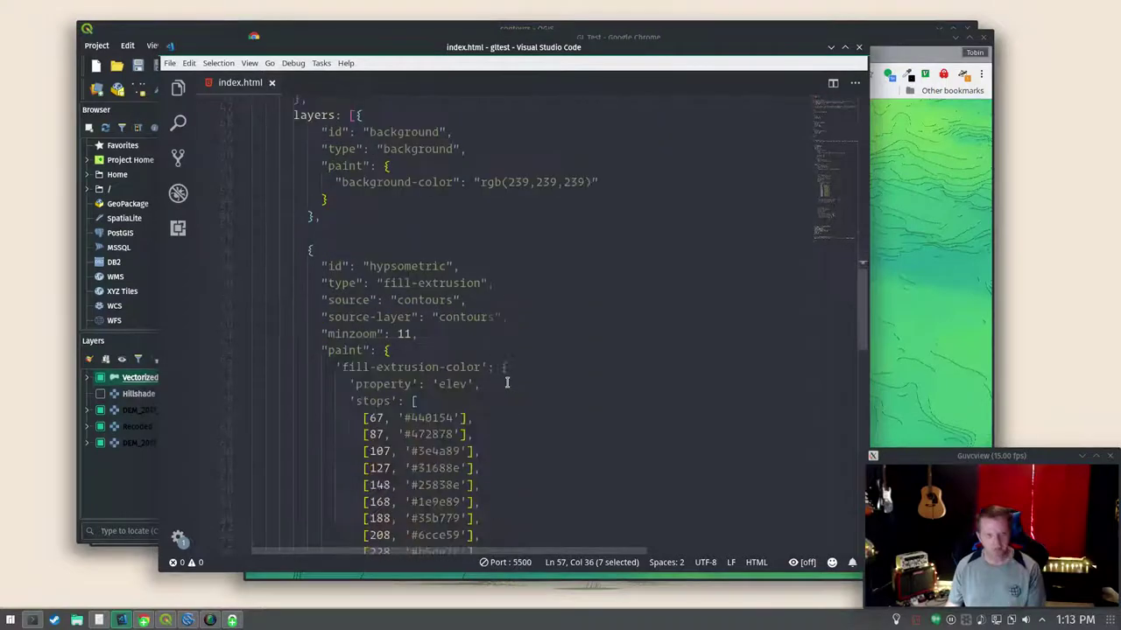
scroll(506, 382, down, 5)
click(467, 346)
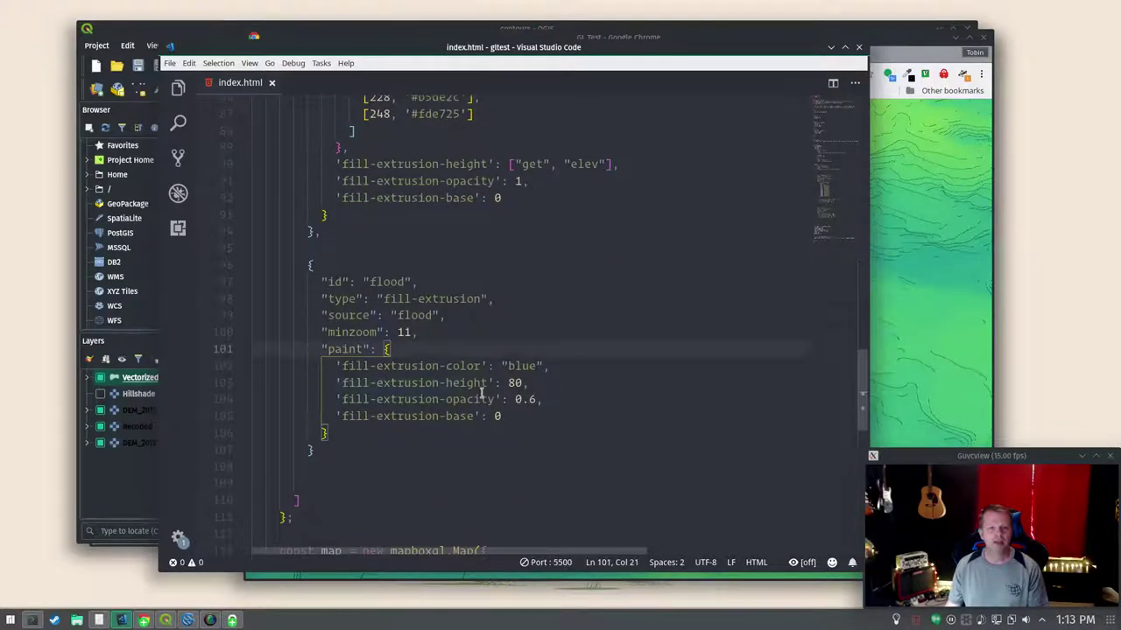
click(508, 382)
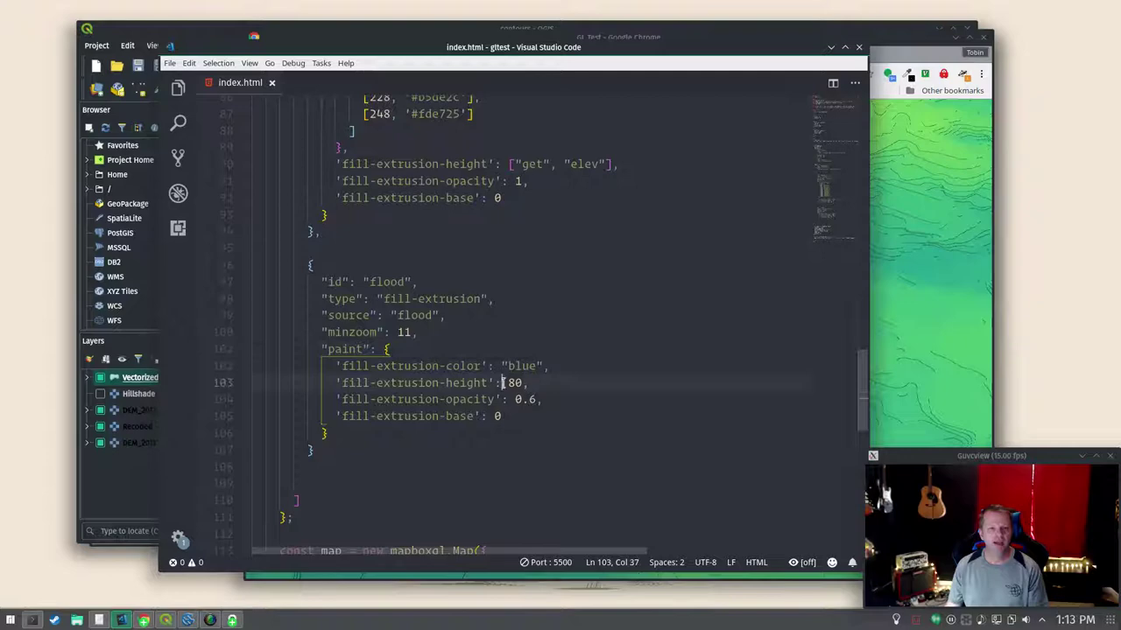
Step: Drag the map's flood slider to its minimum and pan the lake down
click(919, 53)
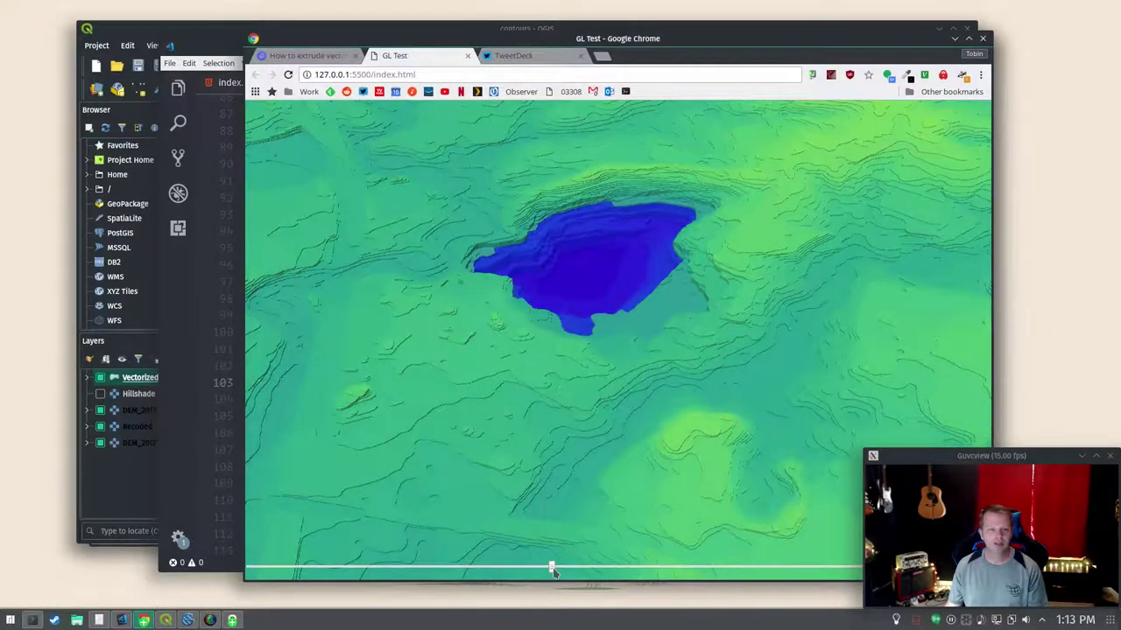
drag(552, 571, 249, 571)
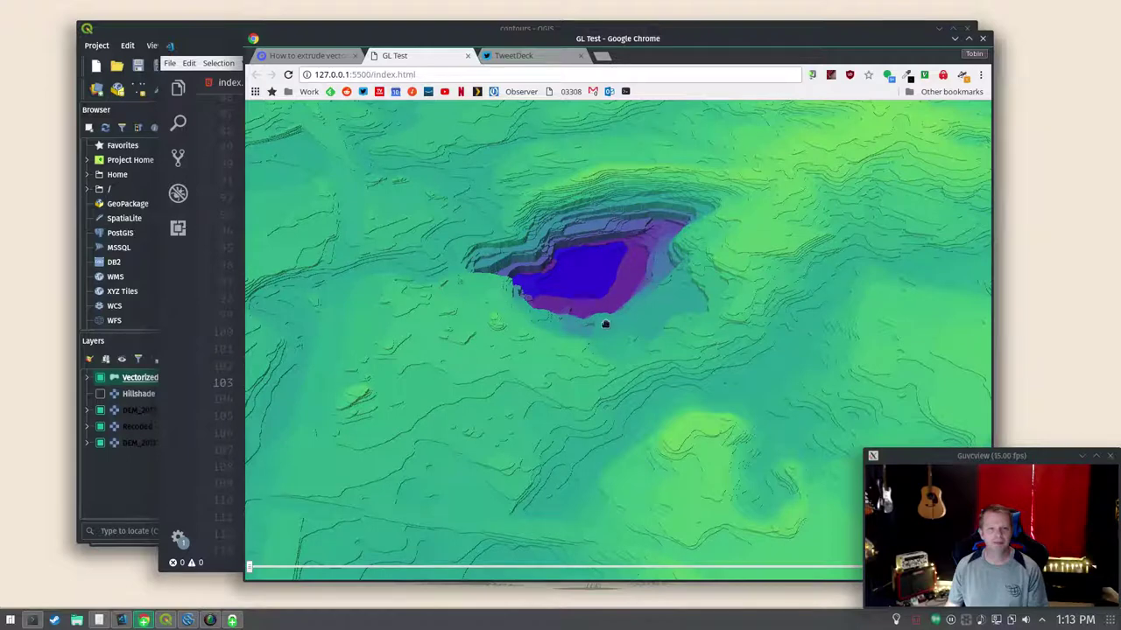
drag(606, 324, 615, 395)
click(415, 45)
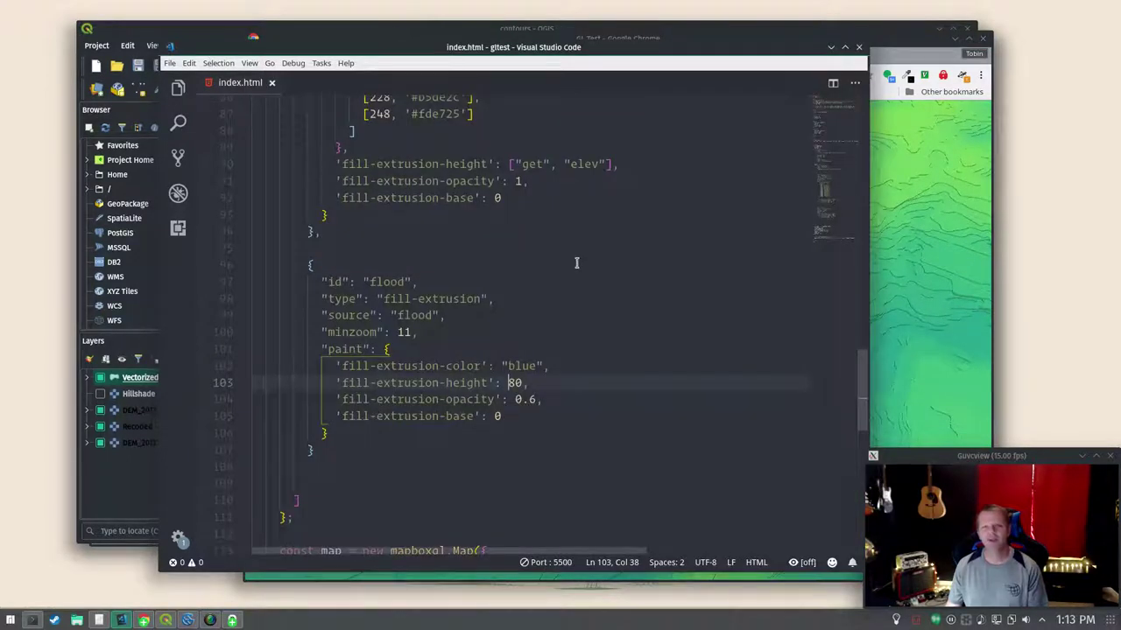
scroll(576, 264, down, 4)
scroll(542, 280, down, 4)
scroll(519, 286, down, 2)
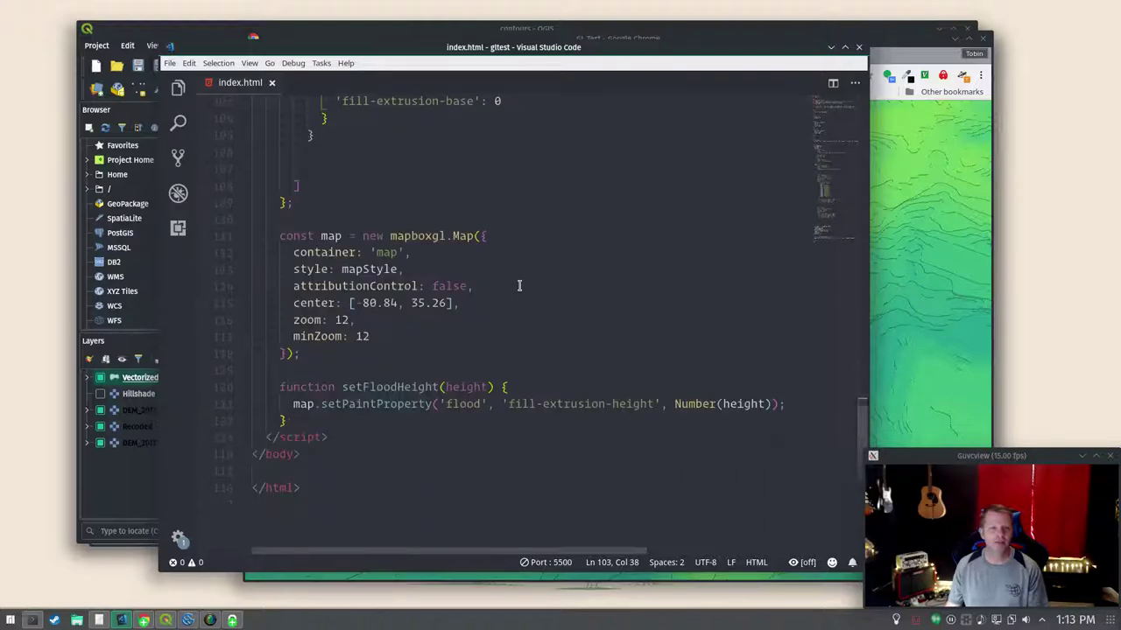
click(408, 355)
scroll(543, 359, up, 5)
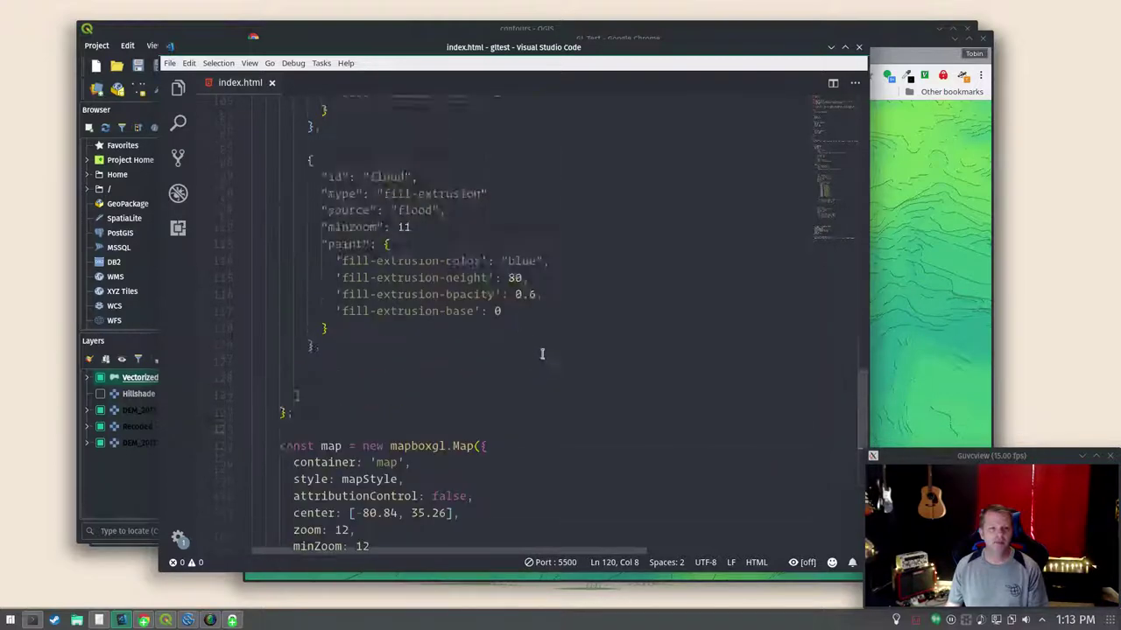
scroll(543, 350, up, 5)
scroll(551, 341, up, 5)
scroll(557, 336, up, 5)
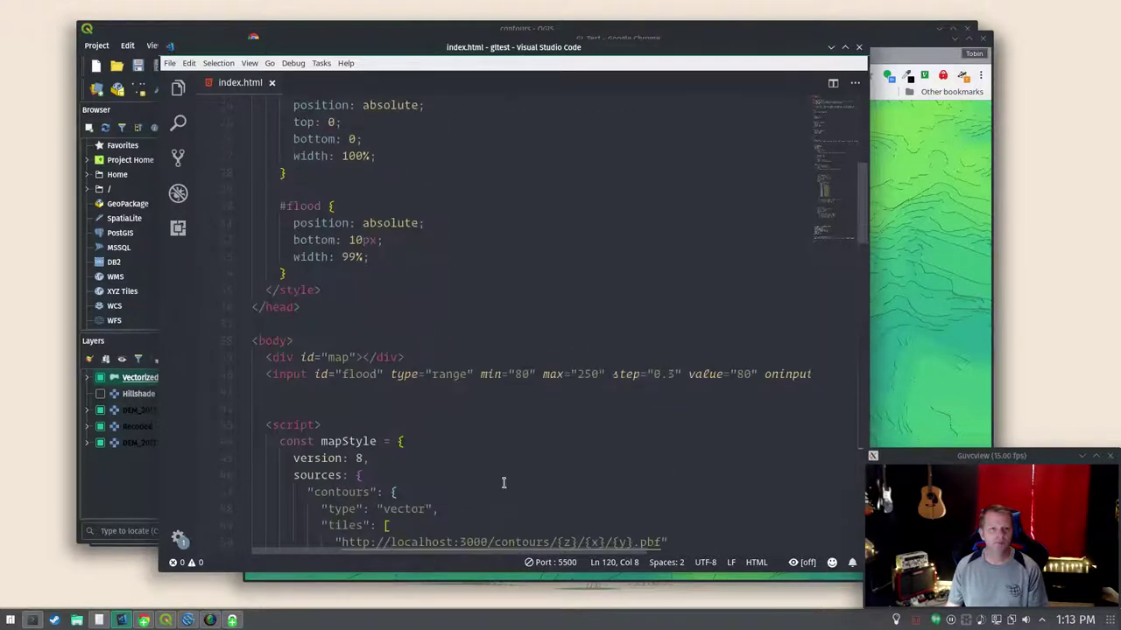
drag(445, 552, 672, 565)
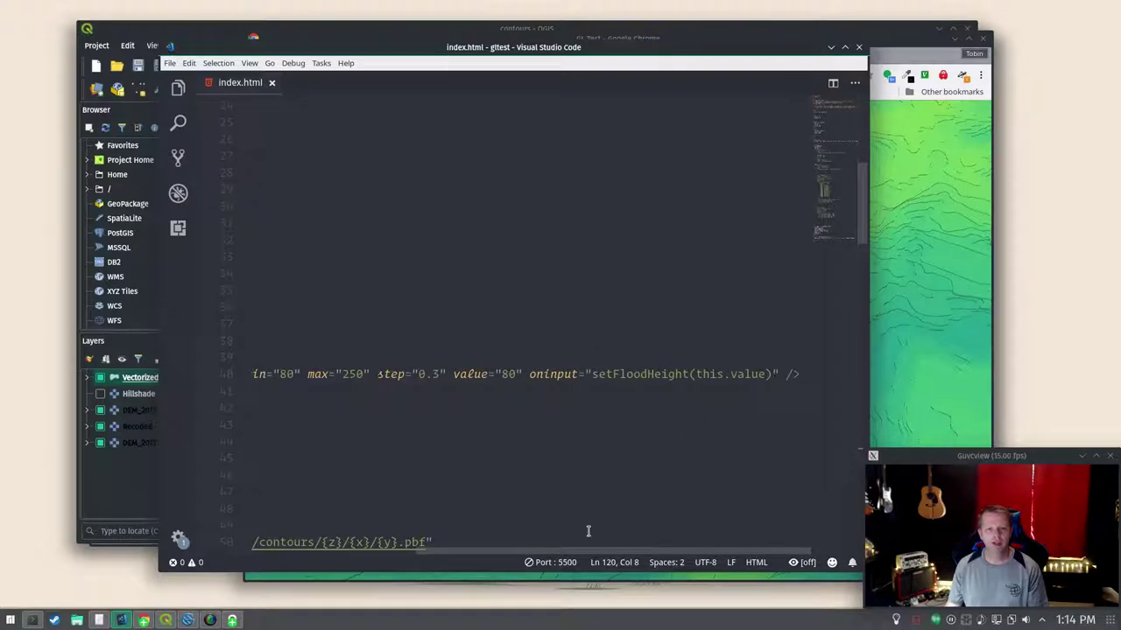
drag(526, 552, 235, 553)
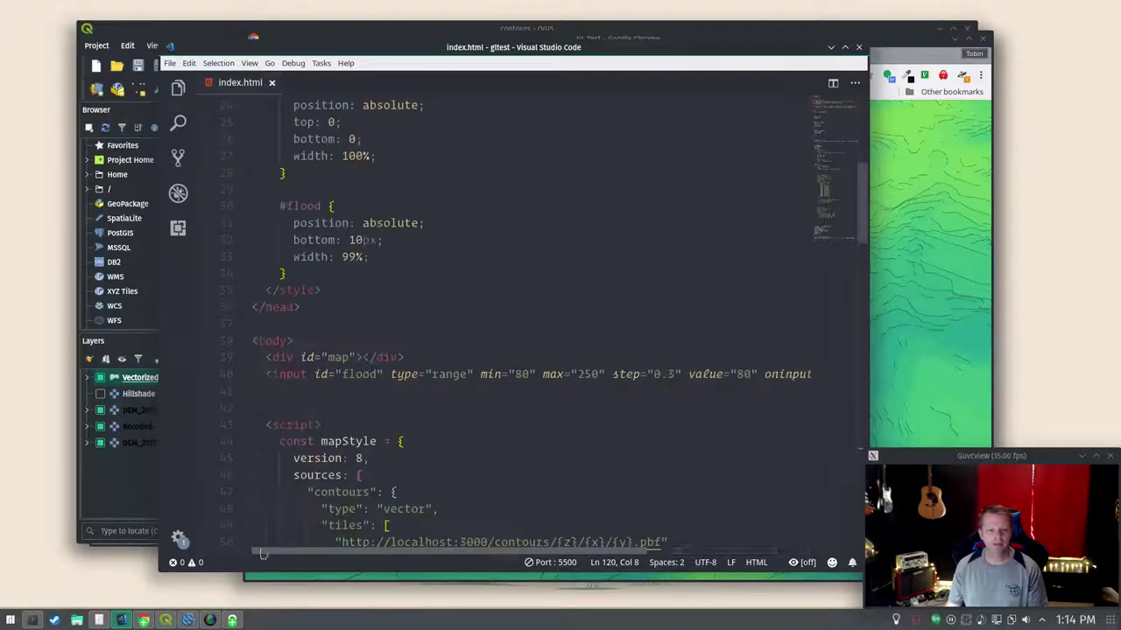
scroll(543, 388, down, 5)
scroll(543, 388, down, 5)
scroll(543, 388, down, 3)
scroll(543, 388, down, 3)
click(377, 368)
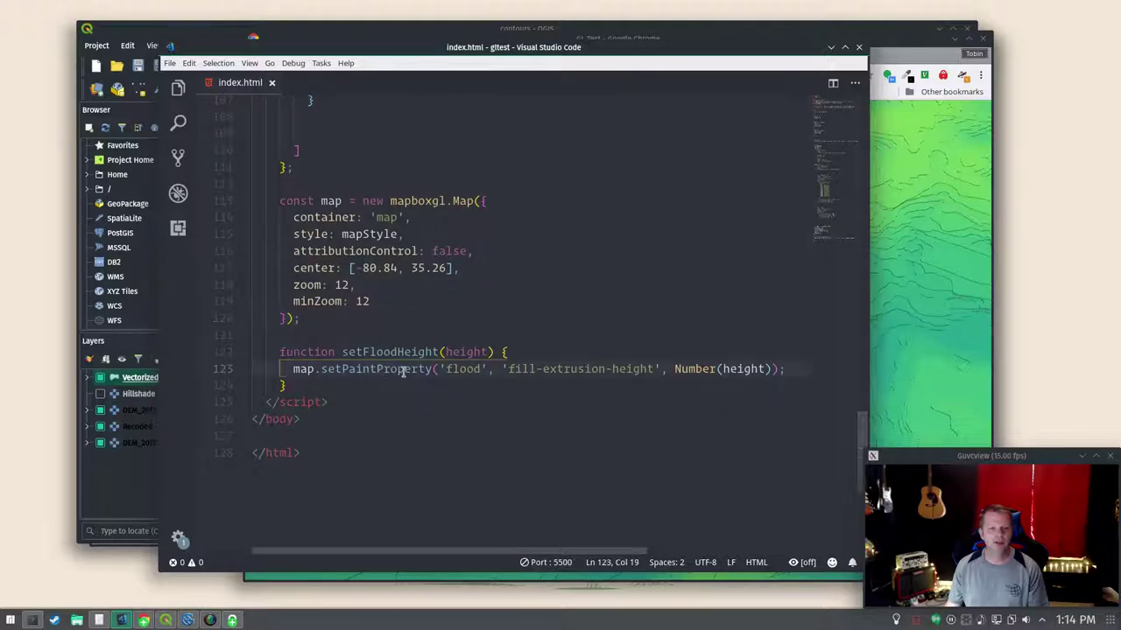
double_click(404, 368)
double_click(462, 369)
double_click(632, 368)
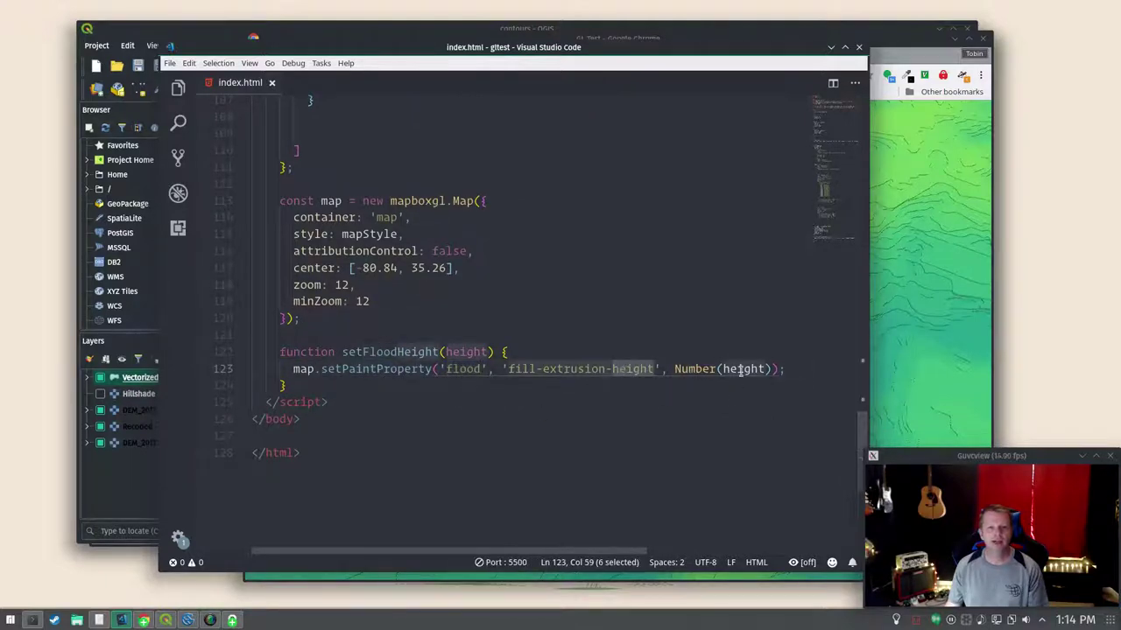
Step: Lower the GL Test flood partway, then pan the map away from the lake
click(879, 96)
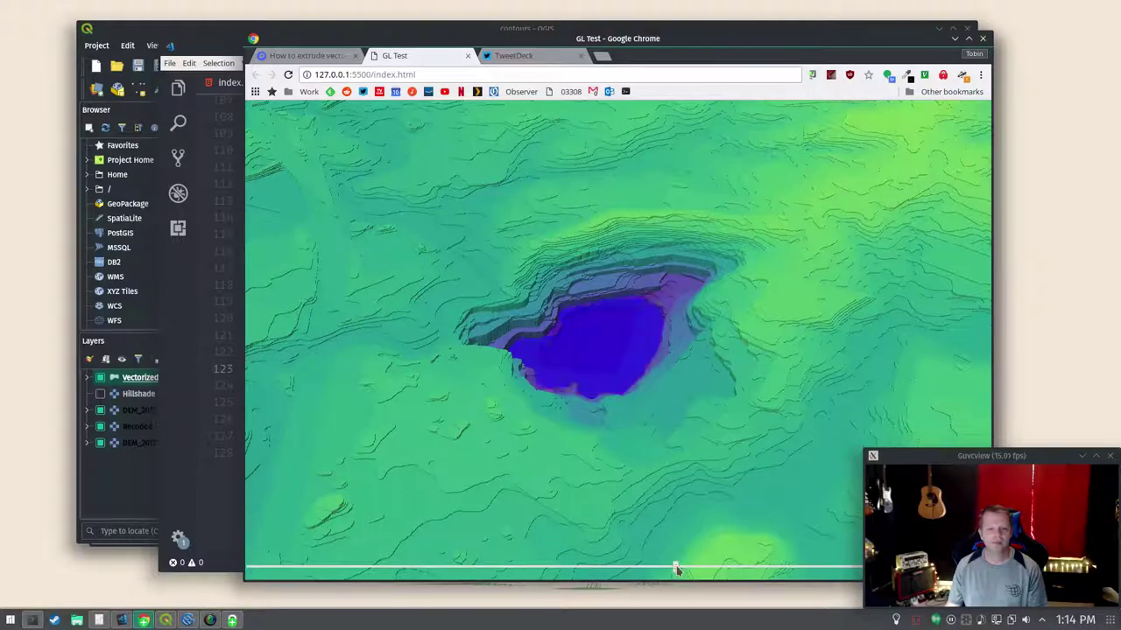
drag(676, 569, 403, 569)
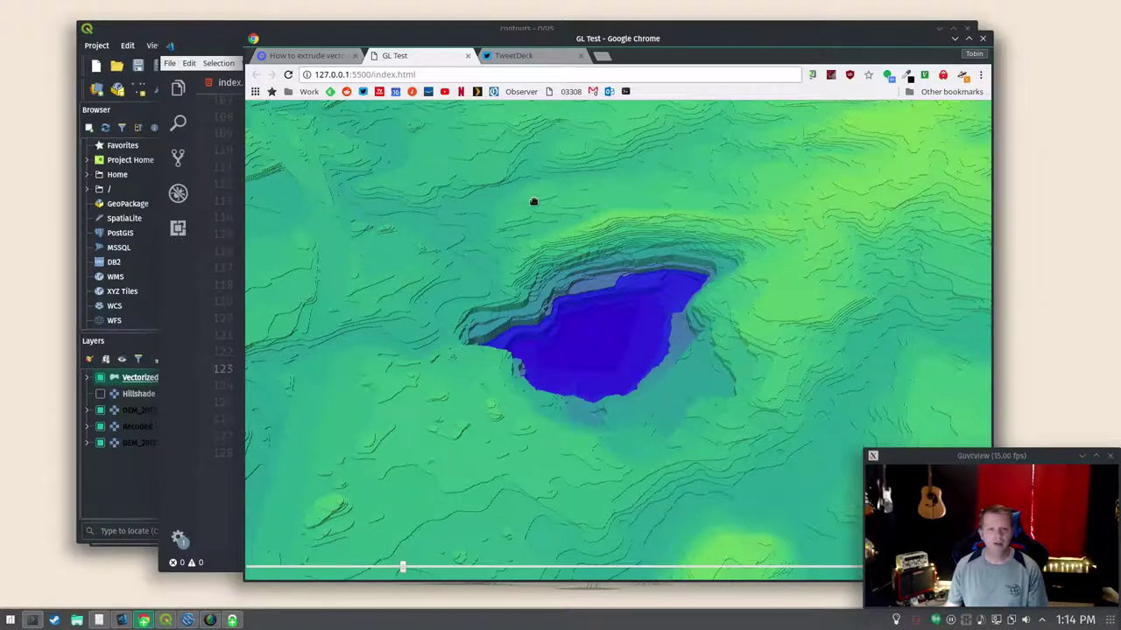
drag(532, 201, 473, 236)
scroll(613, 254, down, 5)
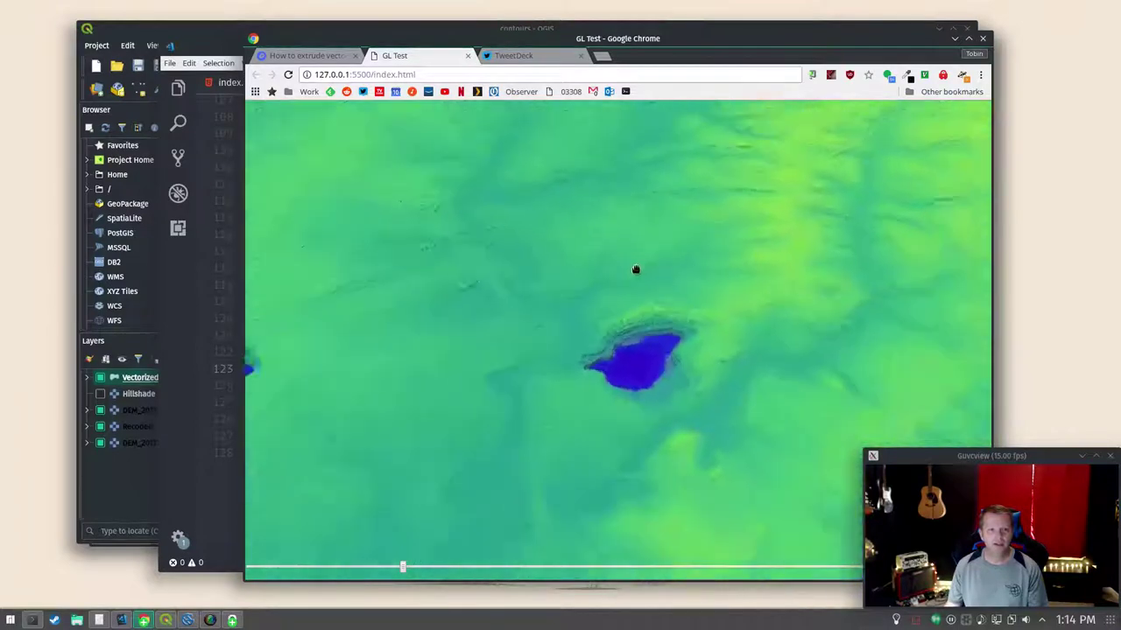
mouse_move(663, 269)
mouse_down()
mouse_move(744, 236)
mouse_move(761, 180)
mouse_move(762, 456)
mouse_move(718, 385)
mouse_move(499, 328)
mouse_move(475, 304)
mouse_move(680, 447)
mouse_move(666, 367)
mouse_move(671, 444)
mouse_move(613, 320)
mouse_move(569, 293)
mouse_move(526, 237)
mouse_move(682, 463)
mouse_move(616, 326)
mouse_move(735, 262)
mouse_move(455, 433)
mouse_move(635, 289)
mouse_move(647, 467)
mouse_move(533, 329)
mouse_move(608, 460)
mouse_move(749, 262)
mouse_move(527, 417)
mouse_move(630, 302)
mouse_move(363, 376)
mouse_move(595, 337)
mouse_move(533, 354)
mouse_move(525, 410)
mouse_move(597, 317)
mouse_move(436, 371)
mouse_move(563, 290)
mouse_up()
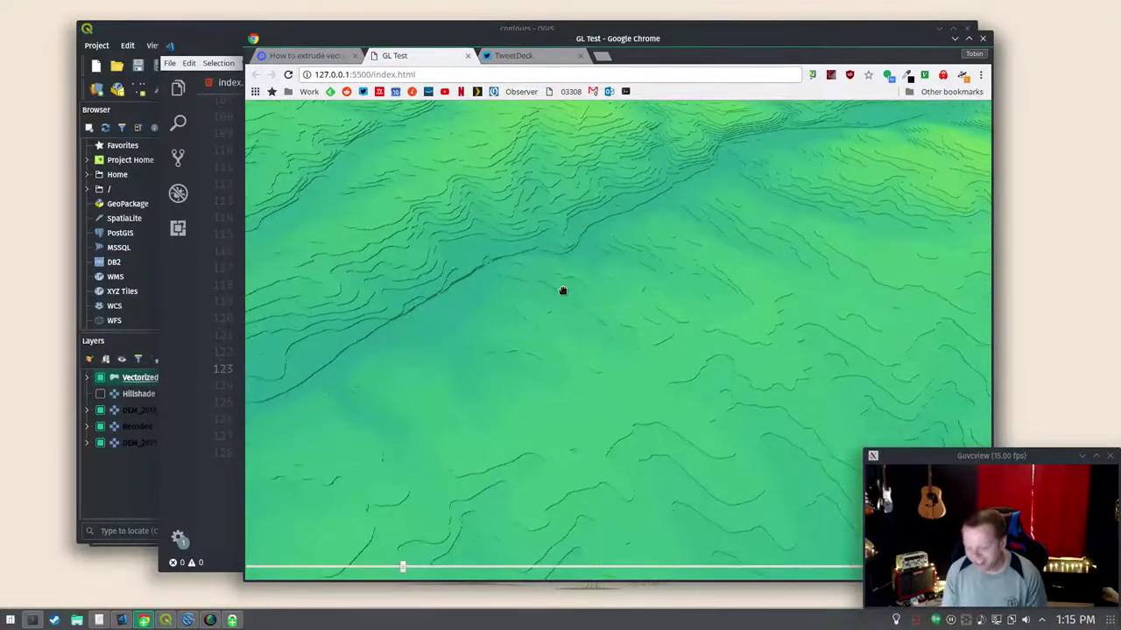